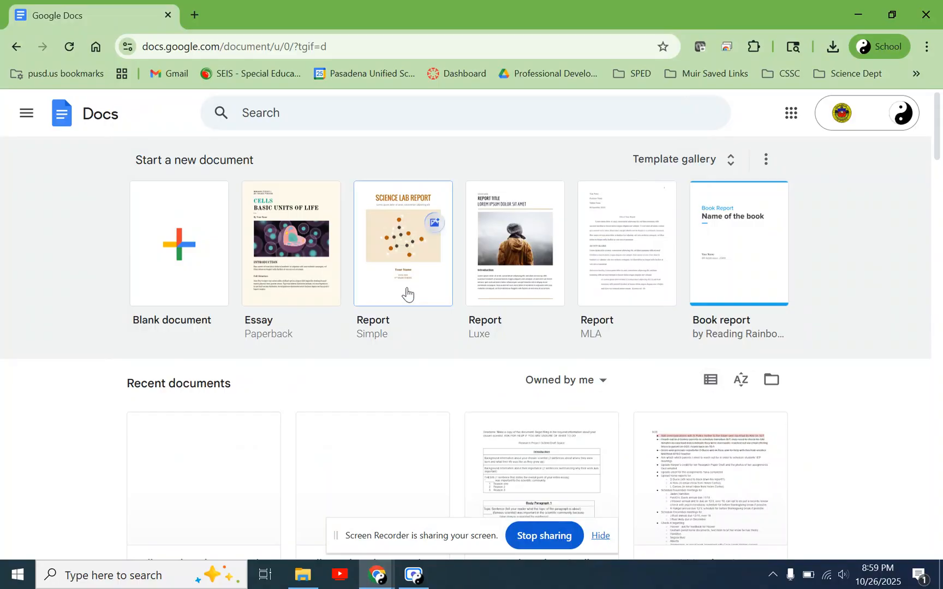
- Create a blank document and enter the student's full name with nickname on one line and "P. 3 Physics" below it
left_click(186, 250)
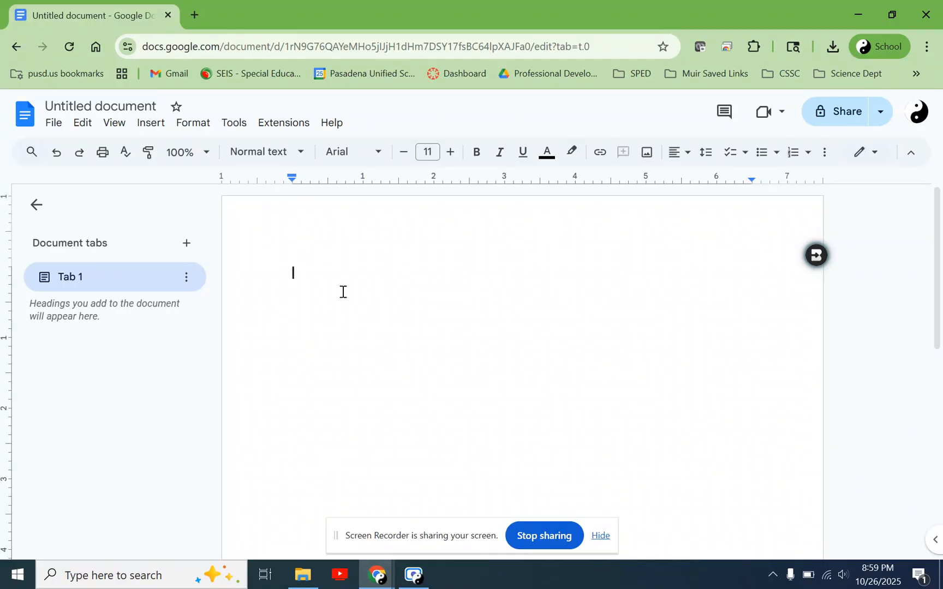
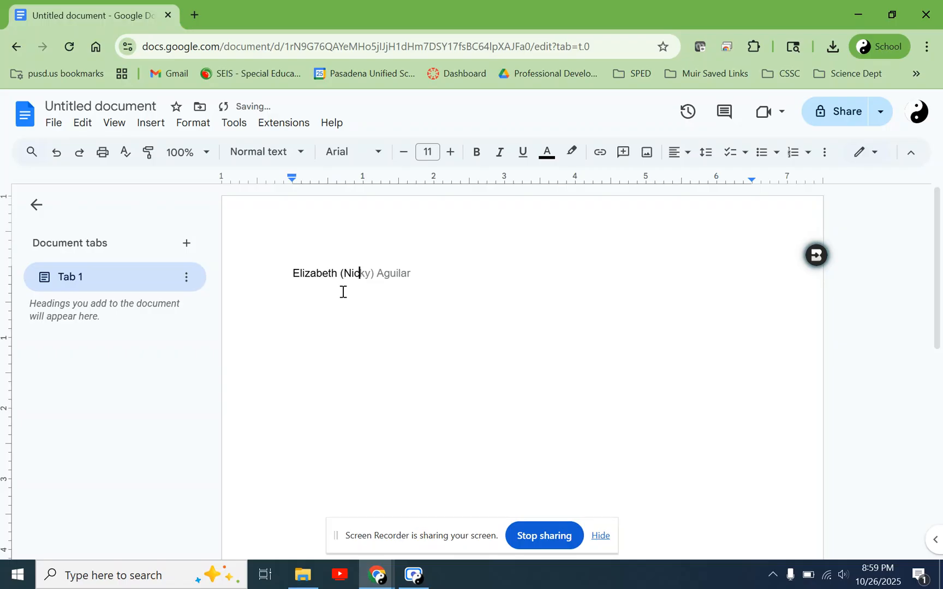
key("Return")
type("P. 3 Physics")
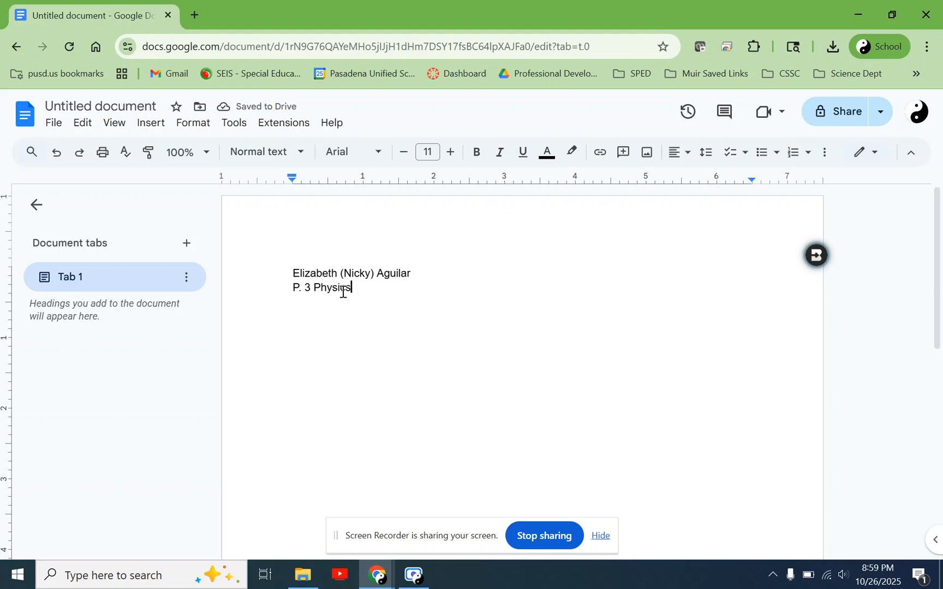
- Add a third heading line with the label "Teacher:" followed by the teacher's surname
key("Return")
type("Teacher: Aguilar")
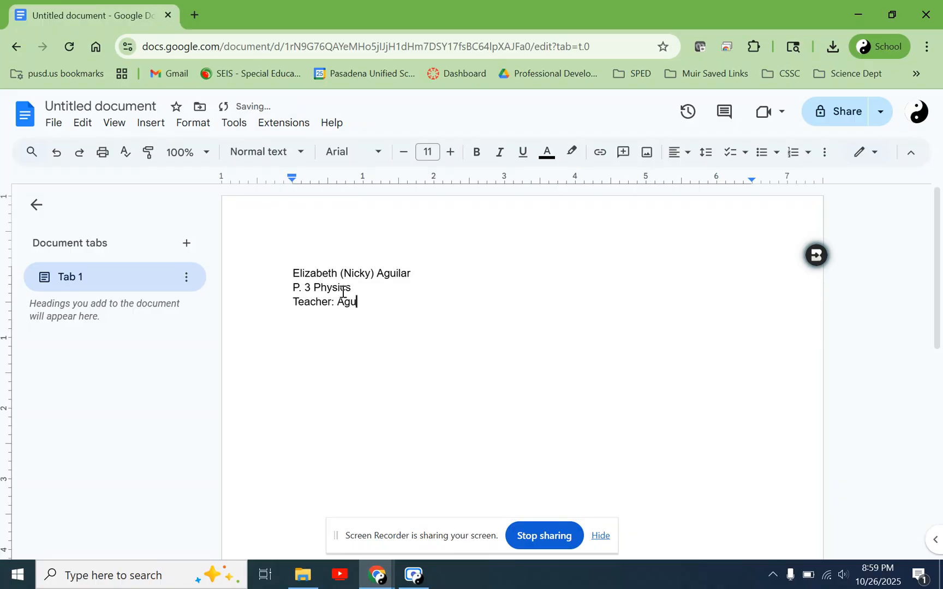
key("Left")
key("Left")
key("Left")
key("Left")
key("Left")
key("Left")
key("Right")
key("Right")
key("Right")
key("Right")
key("Right")
key("Right")
- Add the line "Due: 10/31/2025" below the teacher line
key("Return")
type("Due: ")
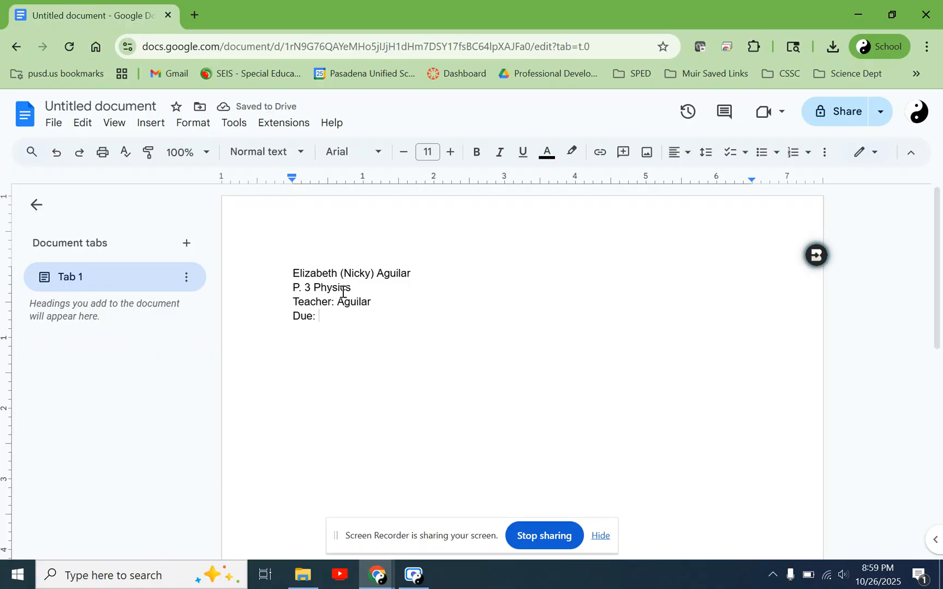
type("10/")
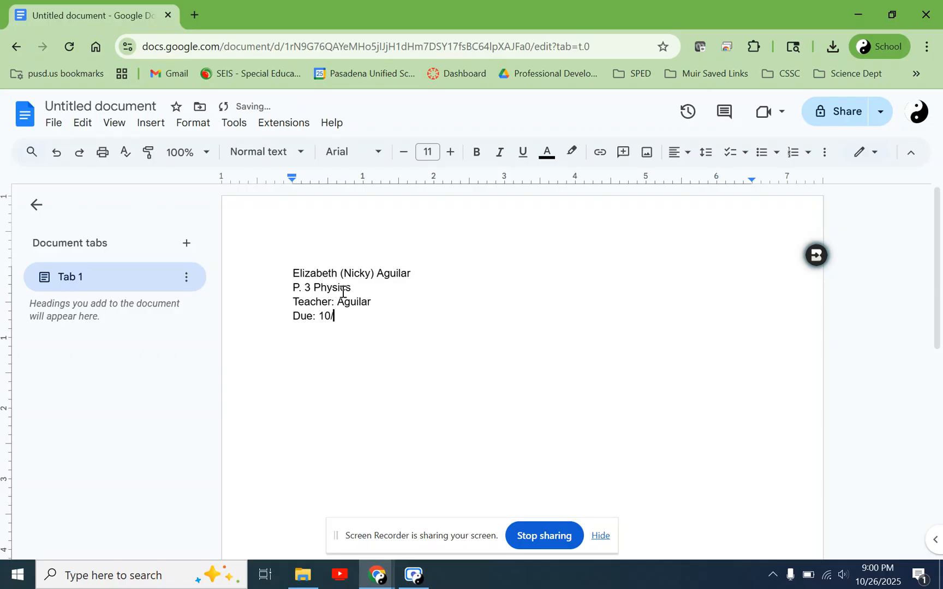
type("31/2025")
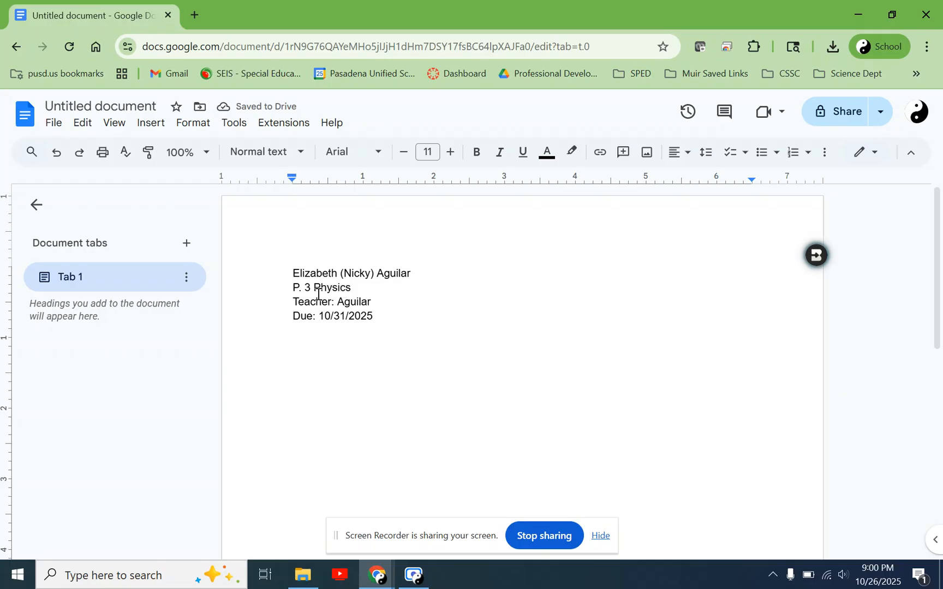
- Try single line spacing on all the heading text, and replace it with double spacing
key("ctrl+a")
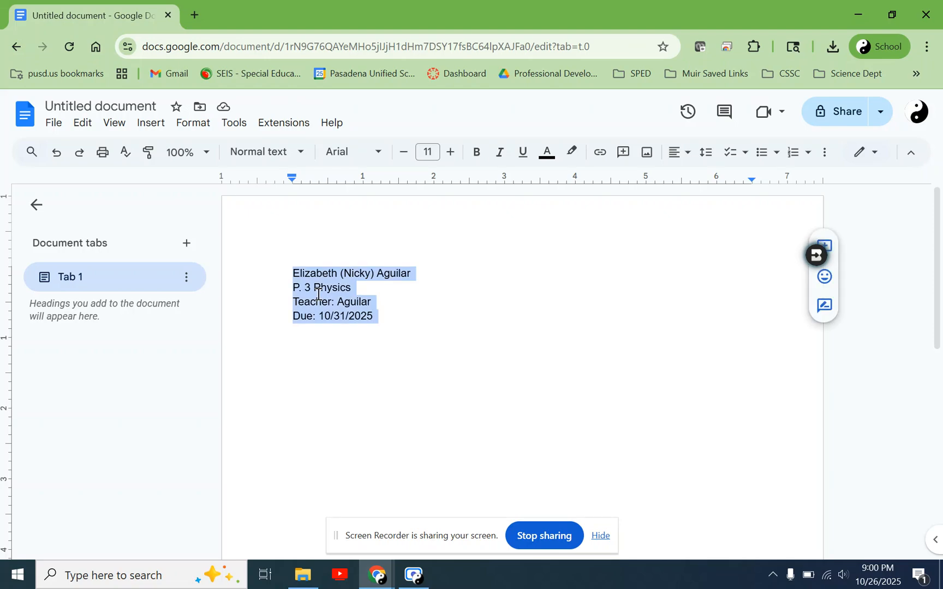
left_click(197, 130)
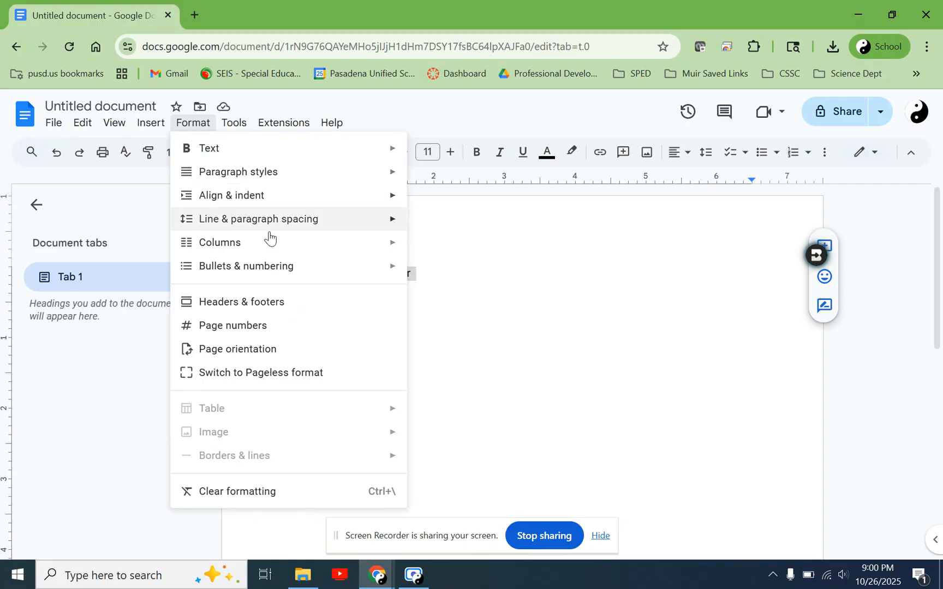
mouse_move(315, 218)
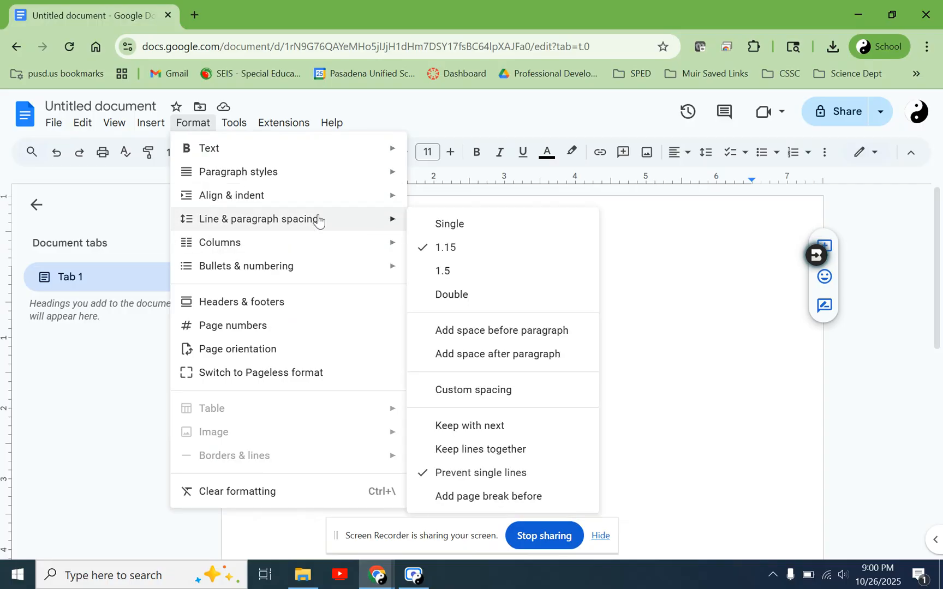
left_click(473, 228)
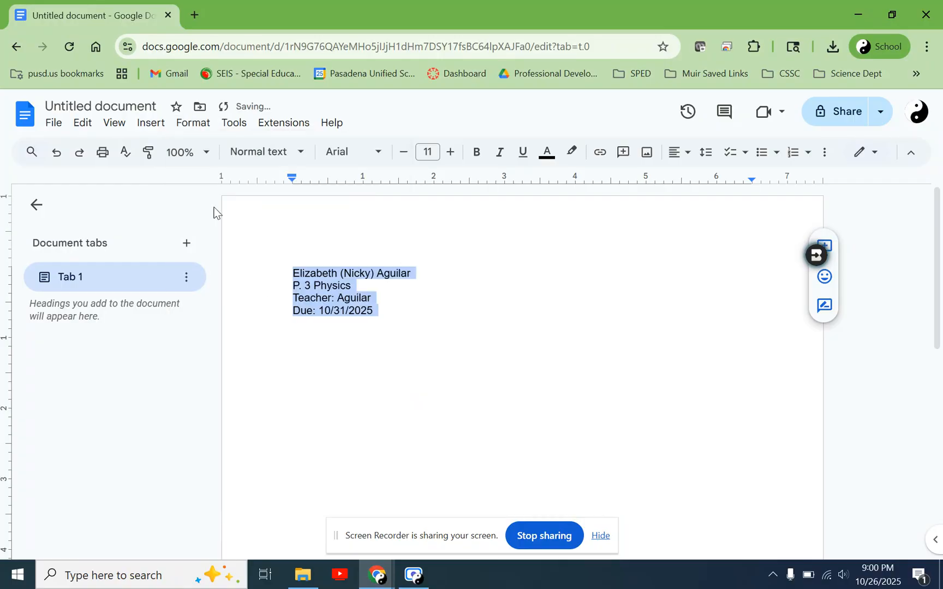
left_click(191, 129)
mouse_move(388, 233)
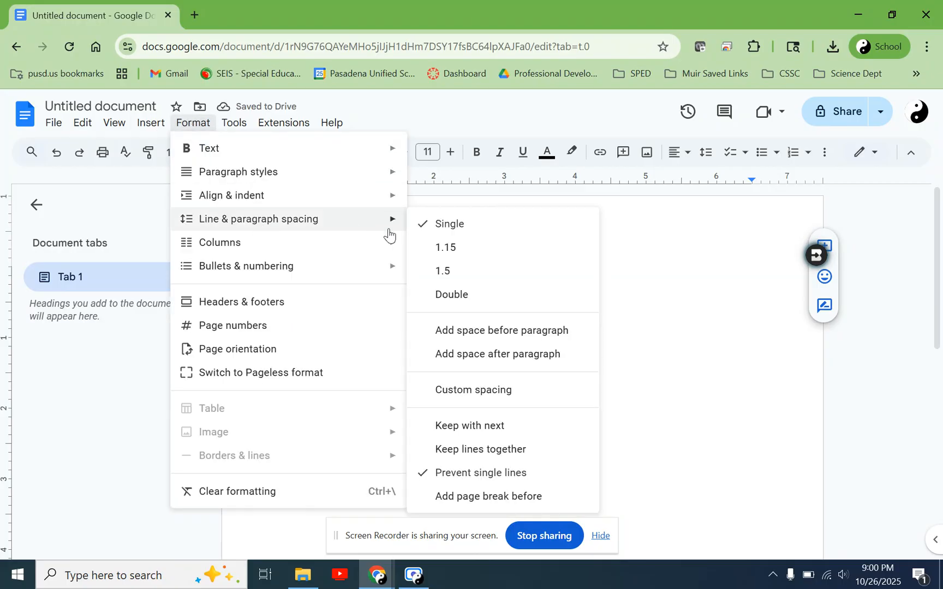
left_click(482, 296)
left_click(426, 349)
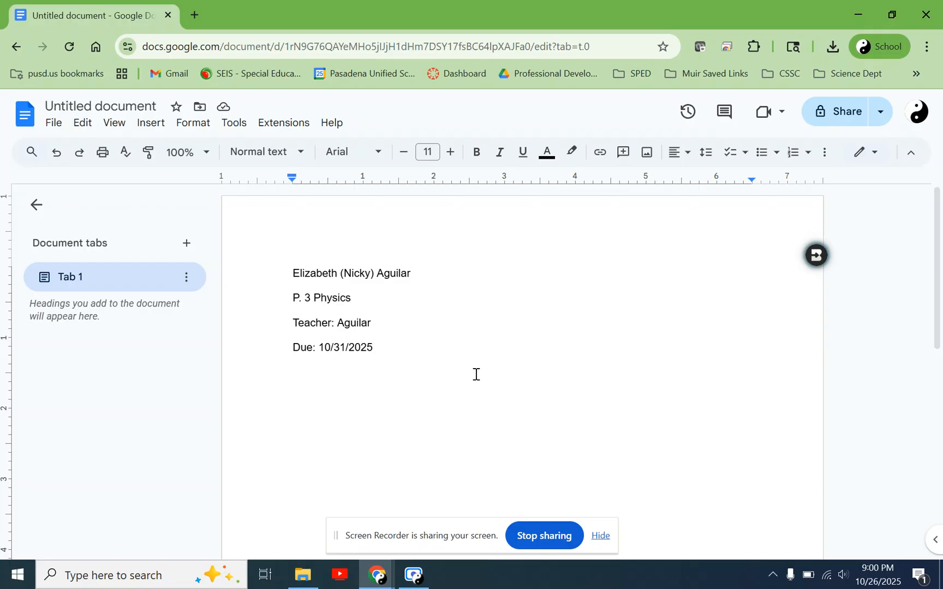
- Add the centered title "Albert Einstein's Scientific Contributions" on a new line below the due date
key("Return")
left_click(679, 158)
left_click(699, 178)
type("Albert E")
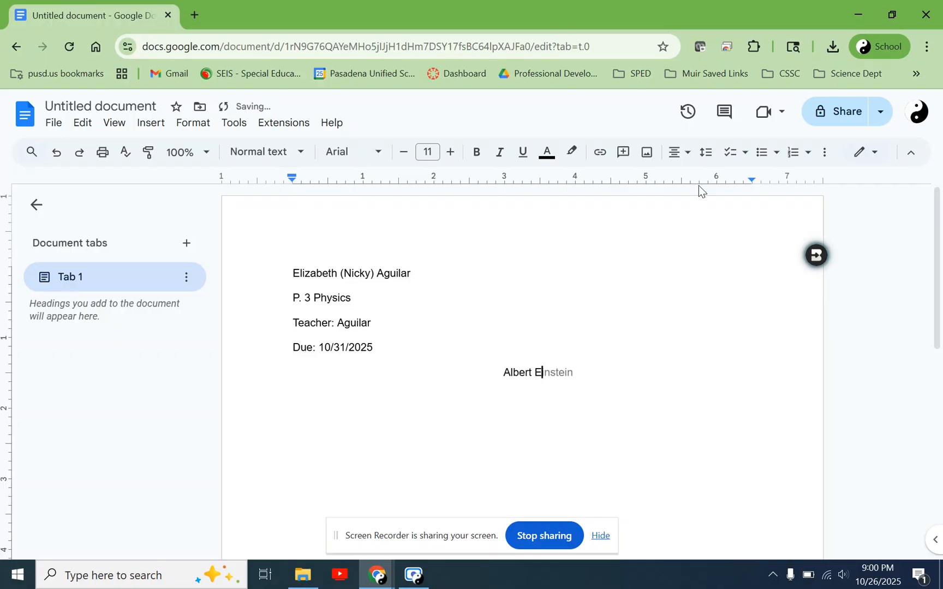
type("instein's Scientif")
type("ic Co")
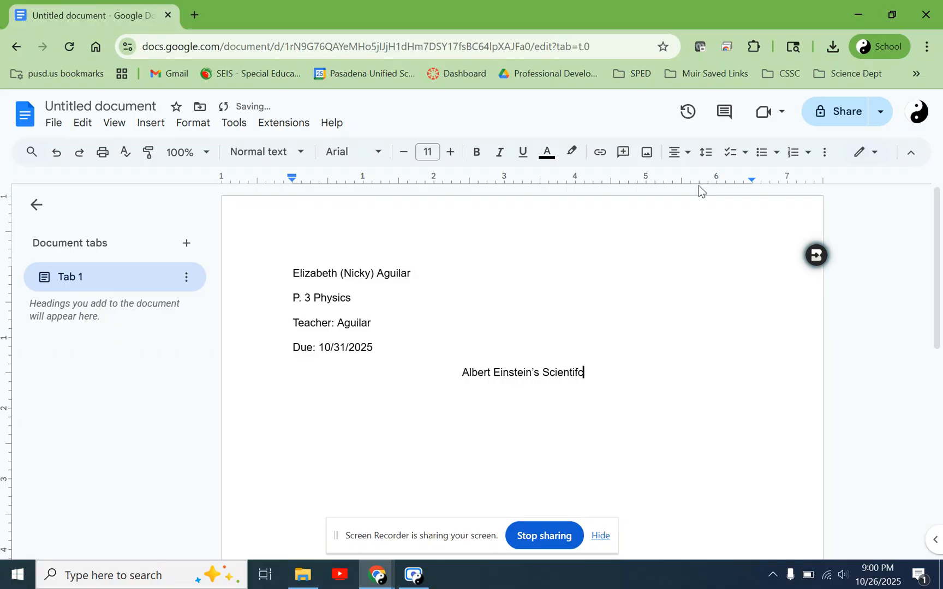
type("ntributions")
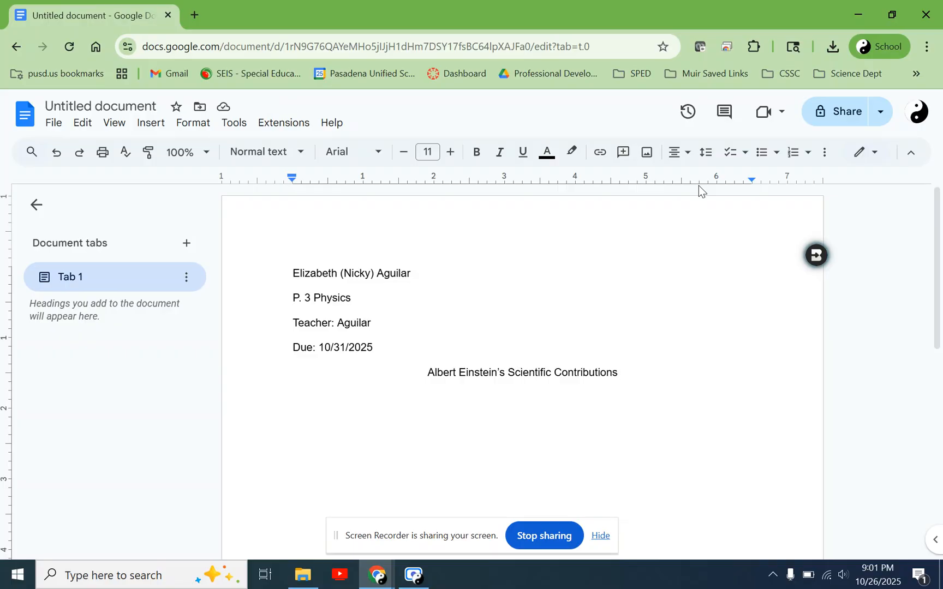
- Start a new left-aligned line below the title and indent it for the first paragraph
key("Return")
left_click(682, 153)
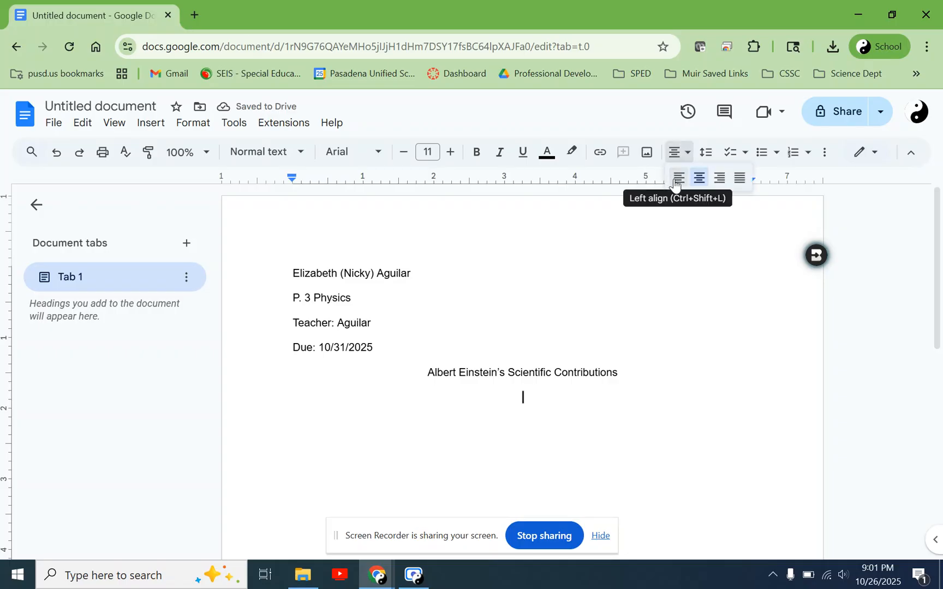
left_click(678, 178)
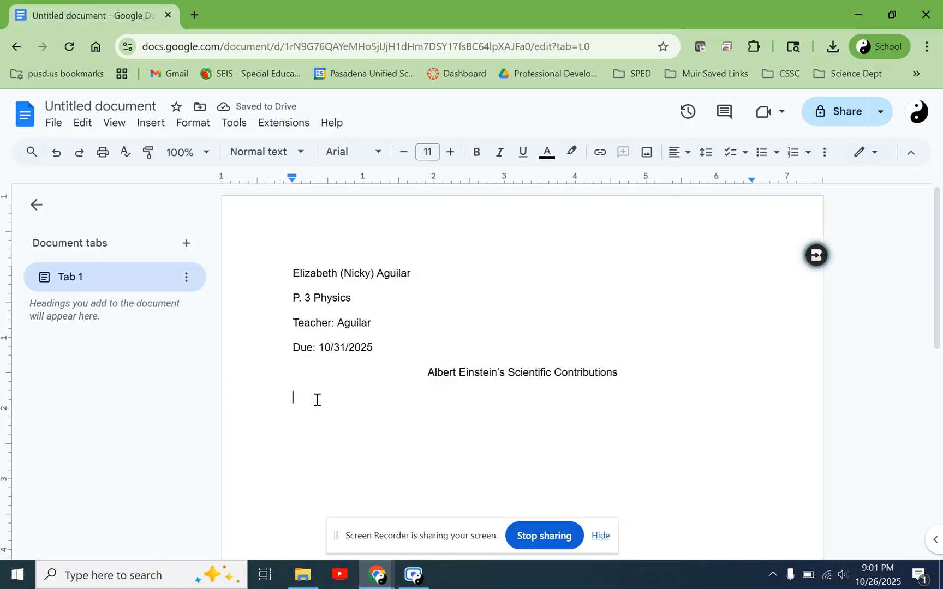
key("Tab")
scroll(328, 401, "down", 1)
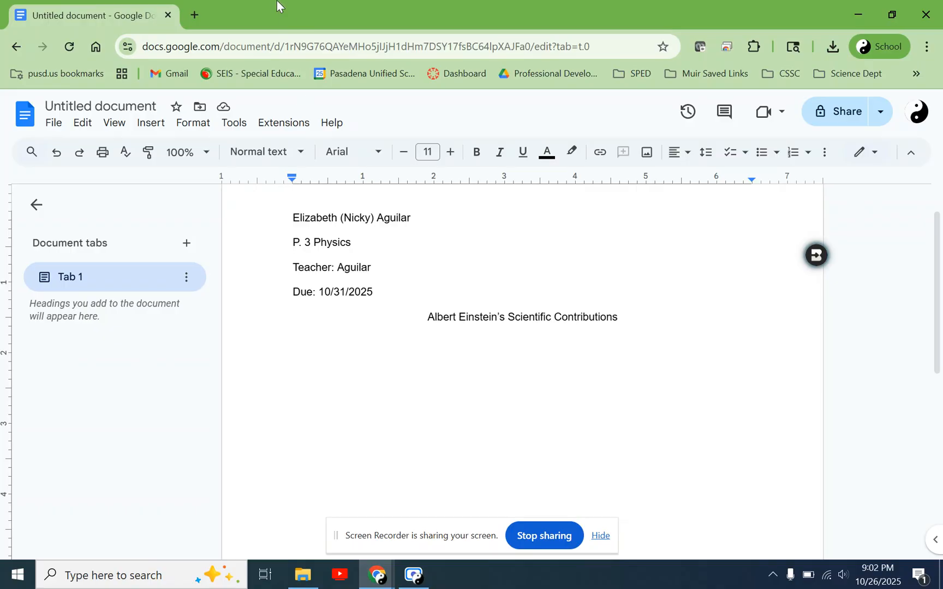
- Search Google in a new browser tab for "albert einstein background information"
left_click(195, 15)
type("albert einstein")
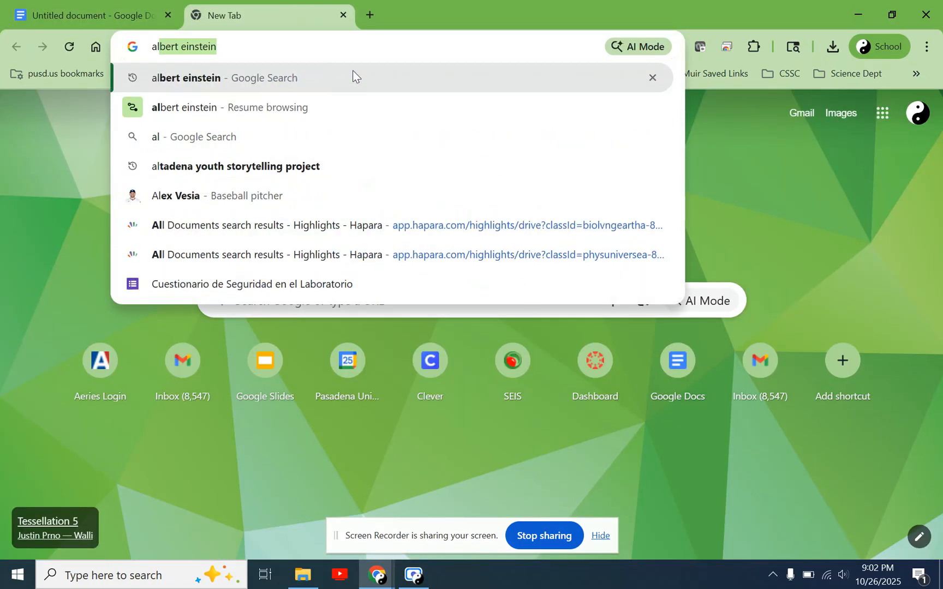
type(" back")
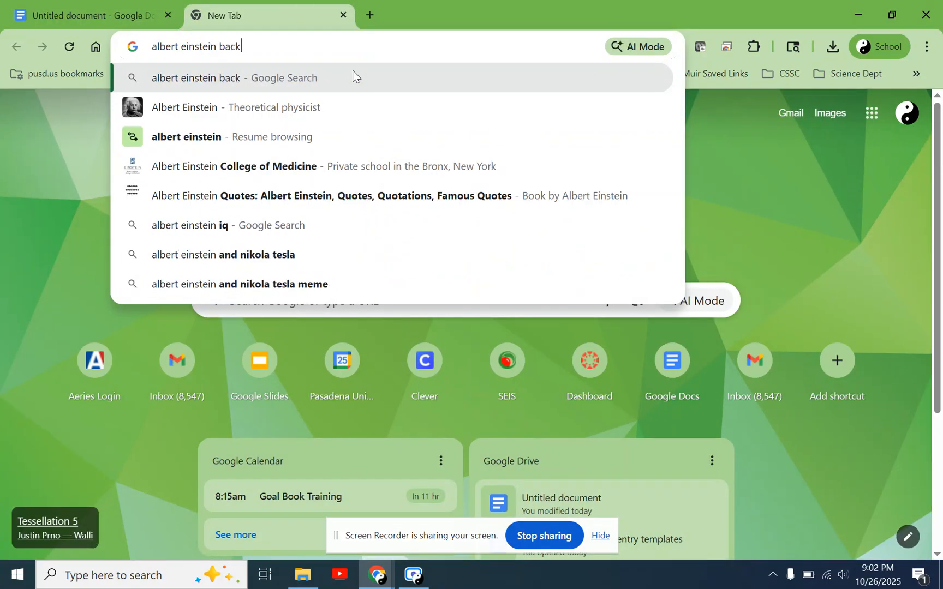
type("ground information")
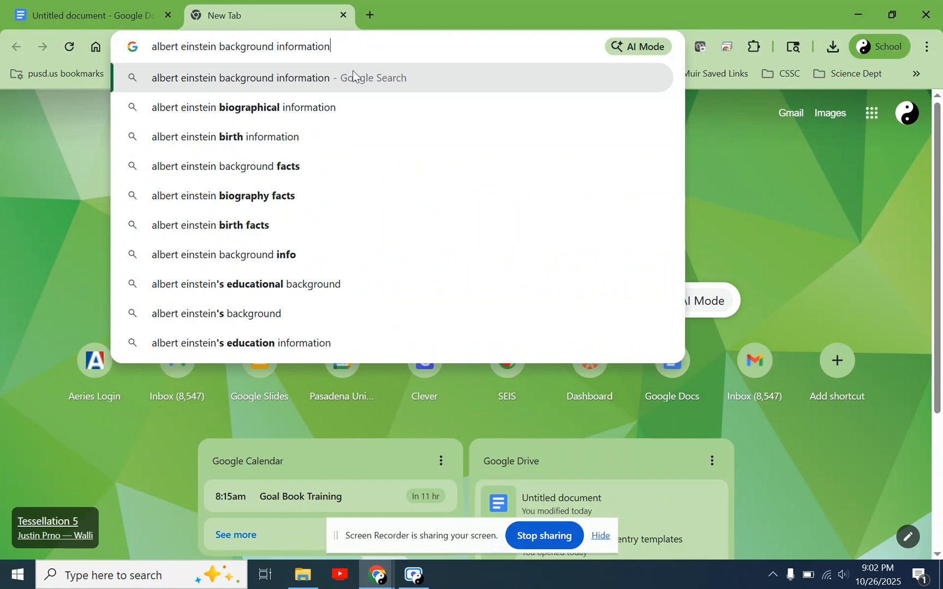
key("Return")
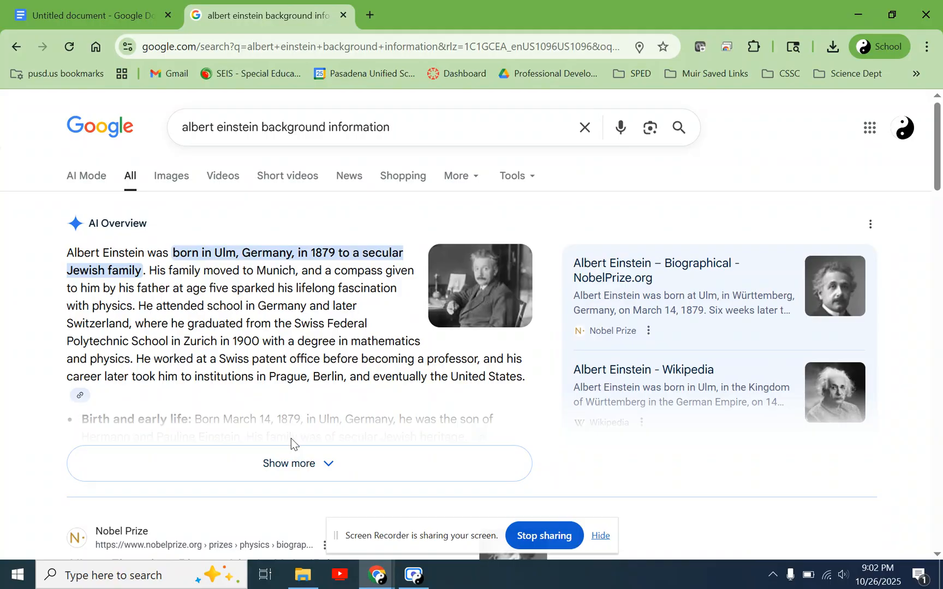
- Expand the AI Overview, show the sources of its first paragraph, and open the NobelPrize.org biography in a new tab
left_click(330, 465)
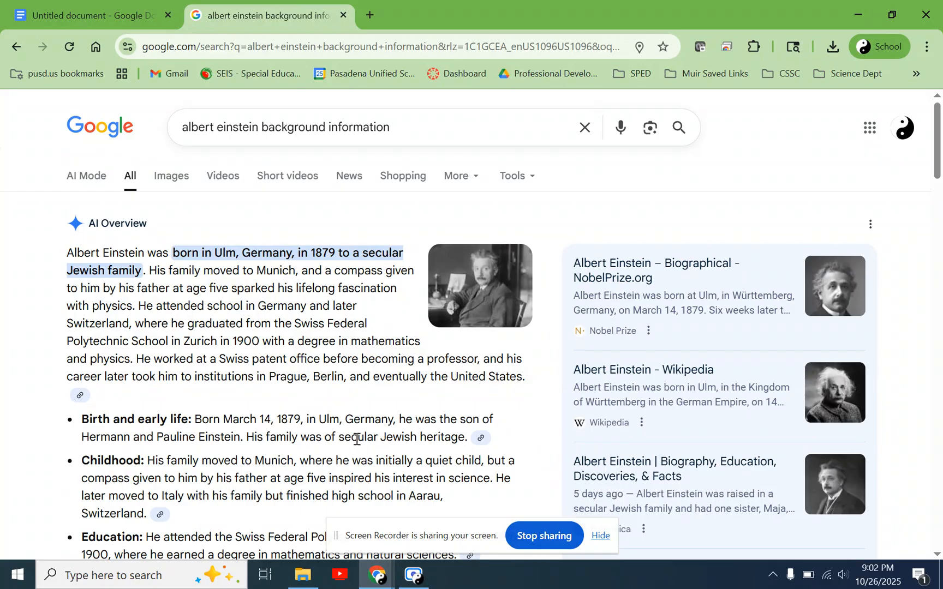
left_click(80, 399)
scroll(657, 423, "down", 3)
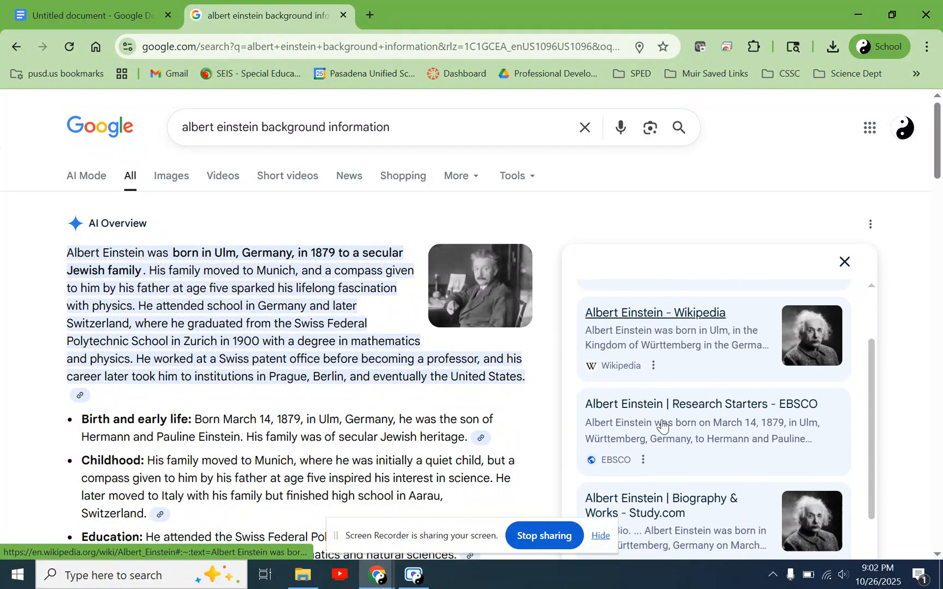
scroll(662, 423, "up", 3)
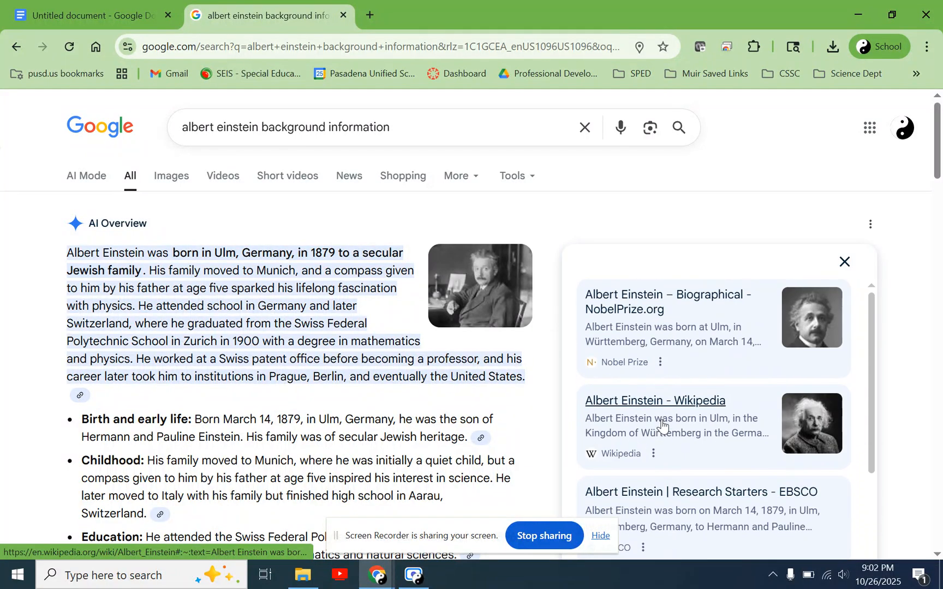
middle_click(631, 310)
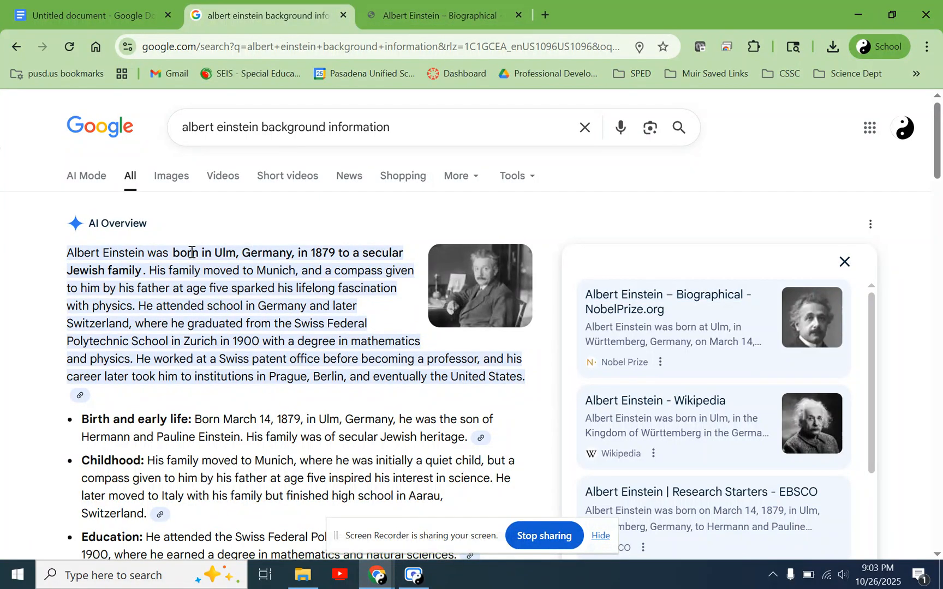
- Highlight the AI Overview phrase about Einstein's birth in Ulm to a secular Jewish family, and clear the selection
left_click_drag(183, 254, 339, 253)
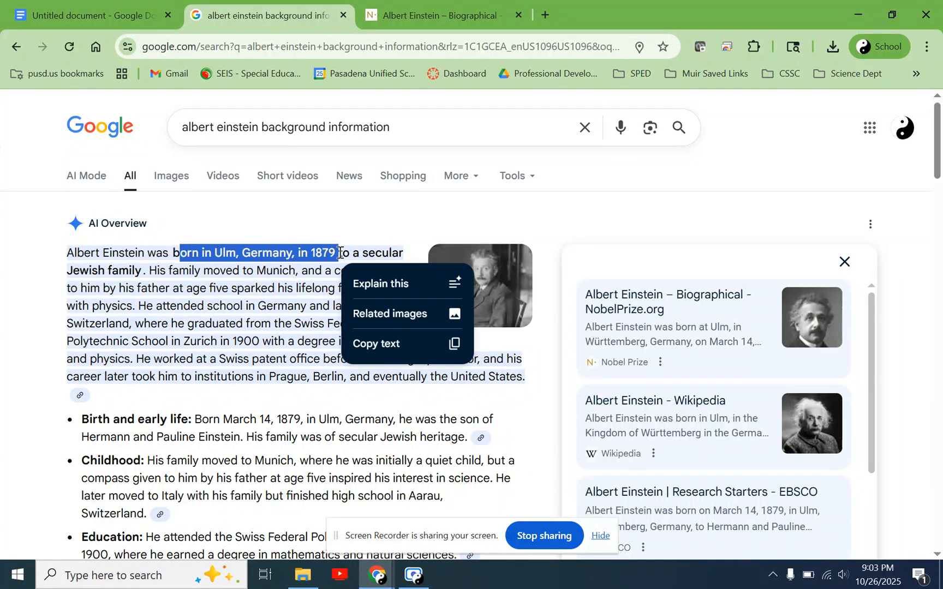
left_click_drag(183, 254, 142, 273)
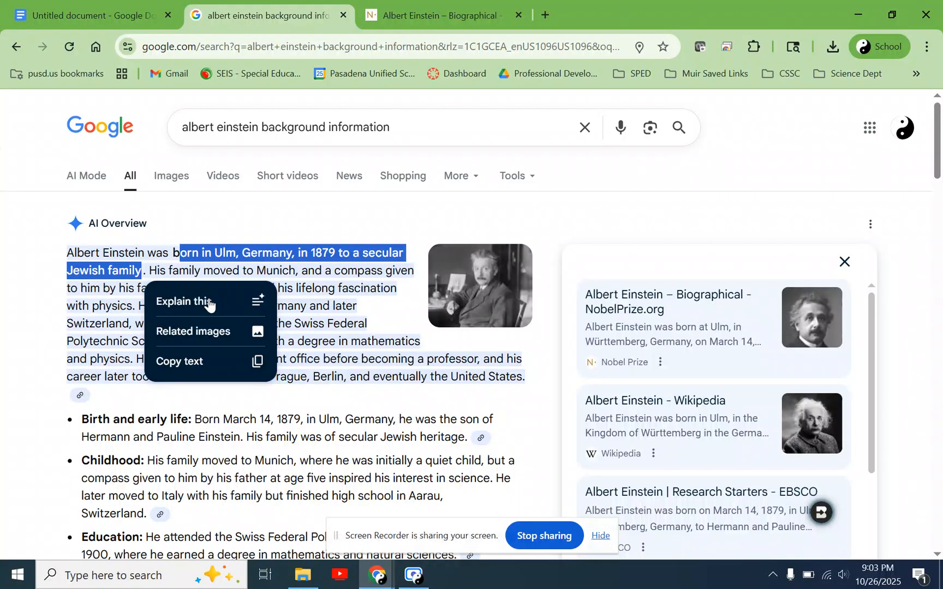
left_click(316, 286)
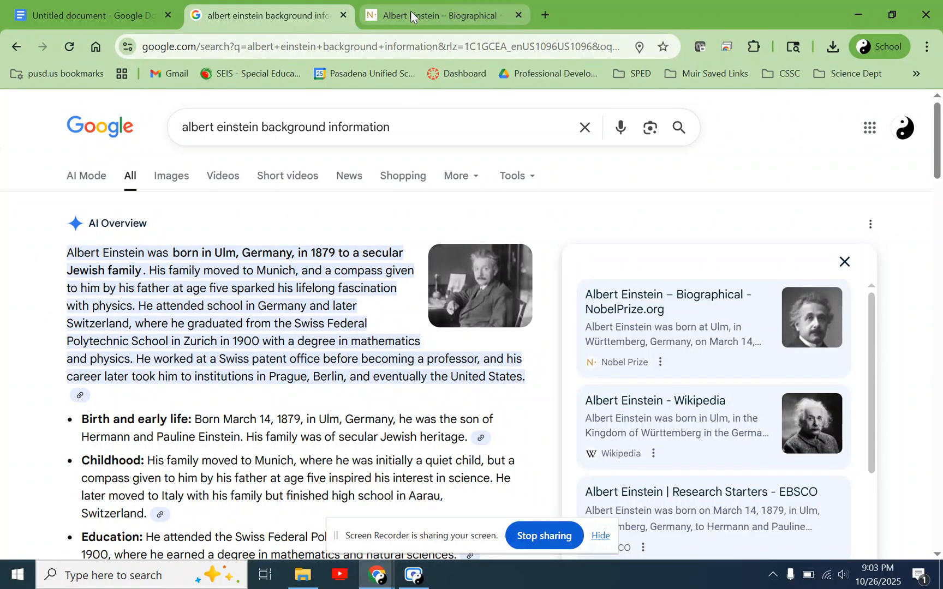
- Read the opening paragraph of Einstein's biography on the Nobel Prize page, and return to the Google Docs document
left_click(606, 302)
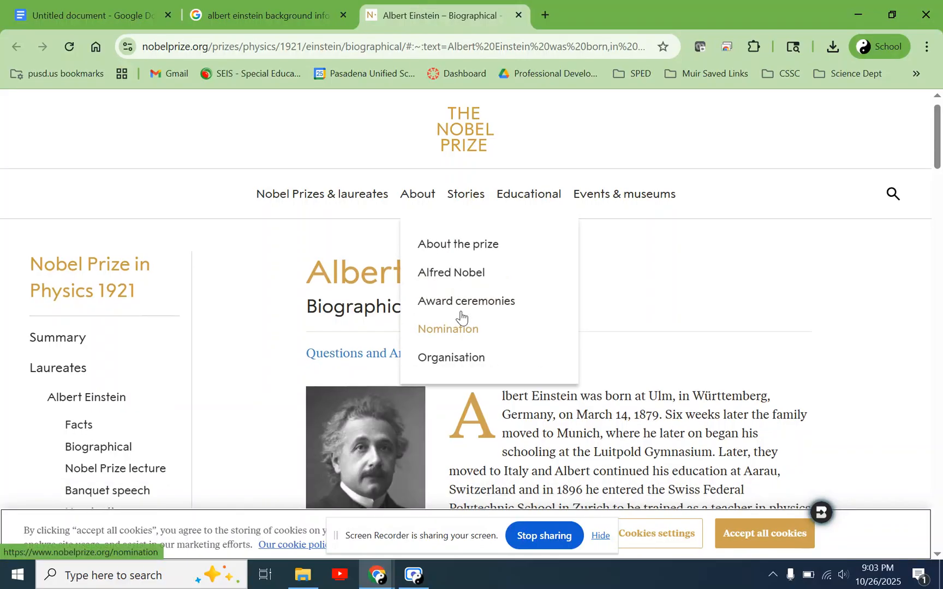
scroll(659, 345, "down", 5)
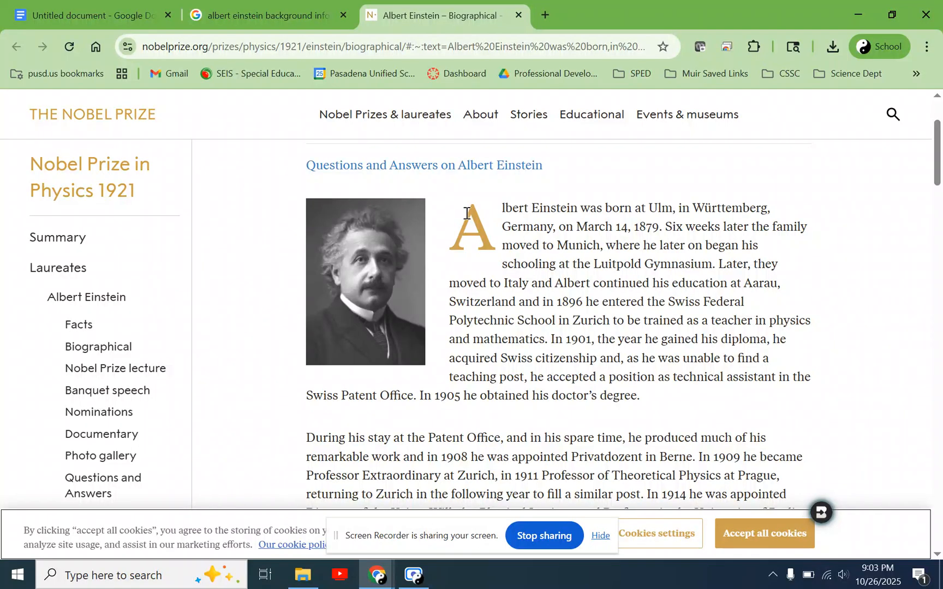
left_click_drag(469, 212, 657, 229)
left_click(589, 239)
left_click(548, 334)
left_click(552, 227)
left_click(594, 226)
left_click(658, 229)
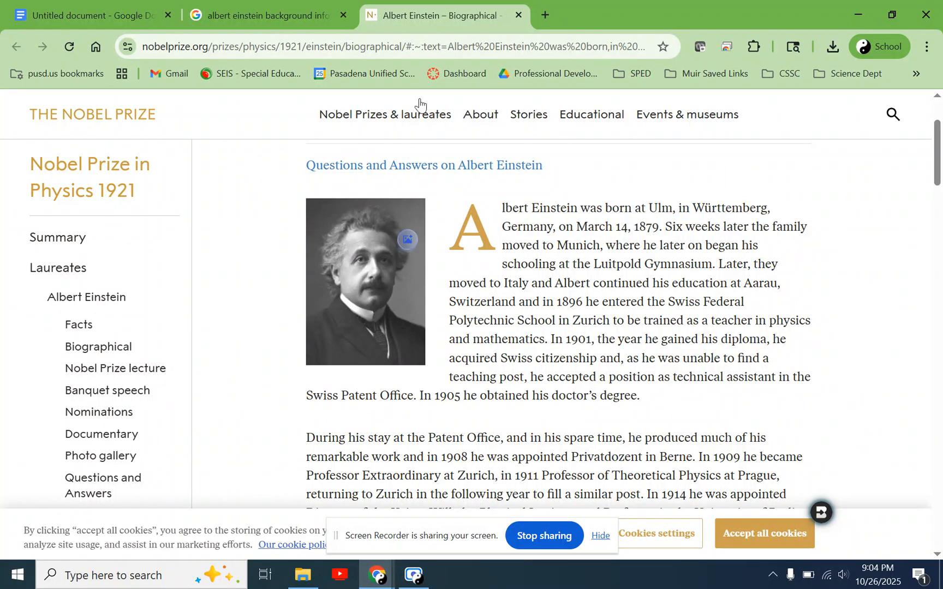
left_click(117, 10)
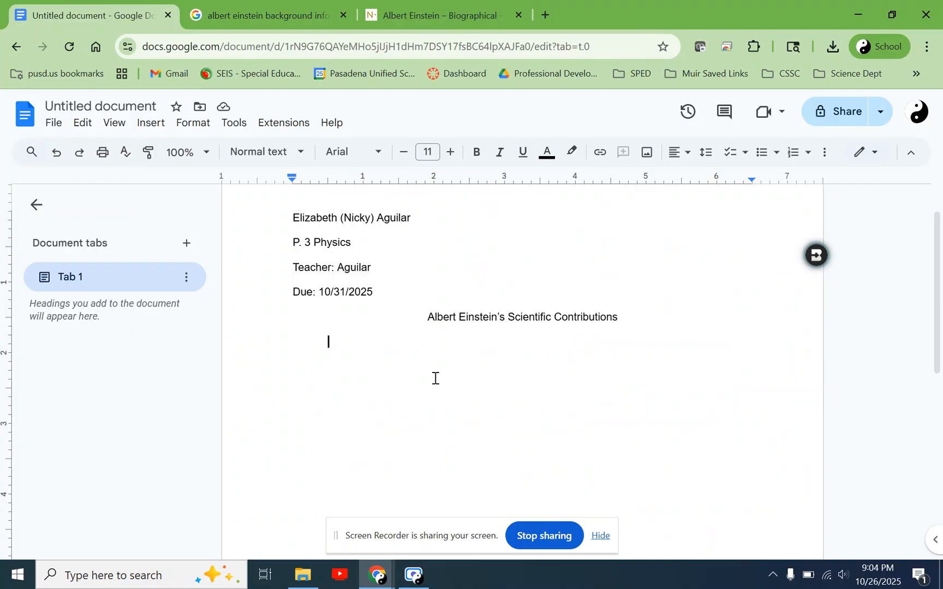
- Begin the indented introduction paragraph below the title with "Albert Einstein was born in 1879"
key("Tab")
type("Albert Ein")
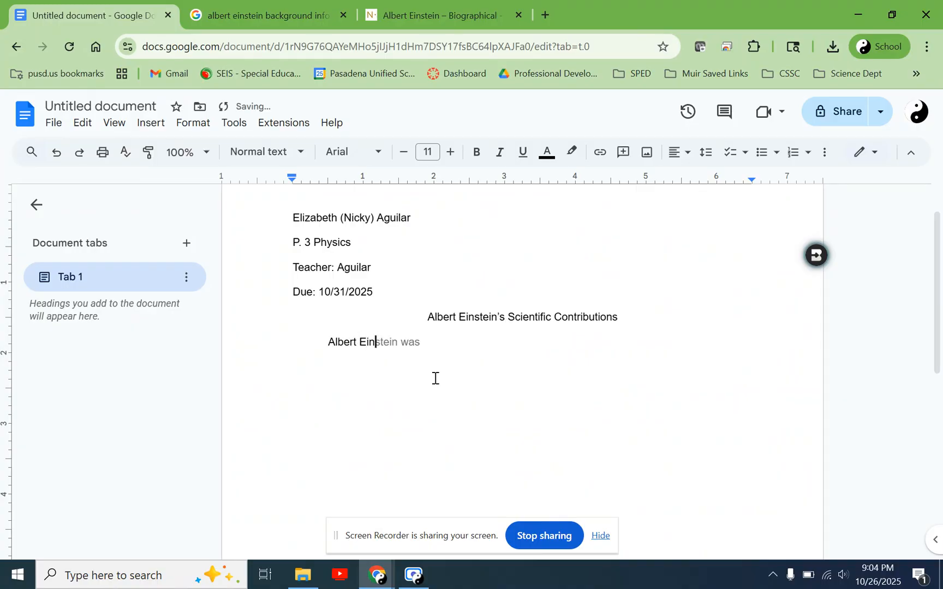
key("Tab")
type("born in 1879")
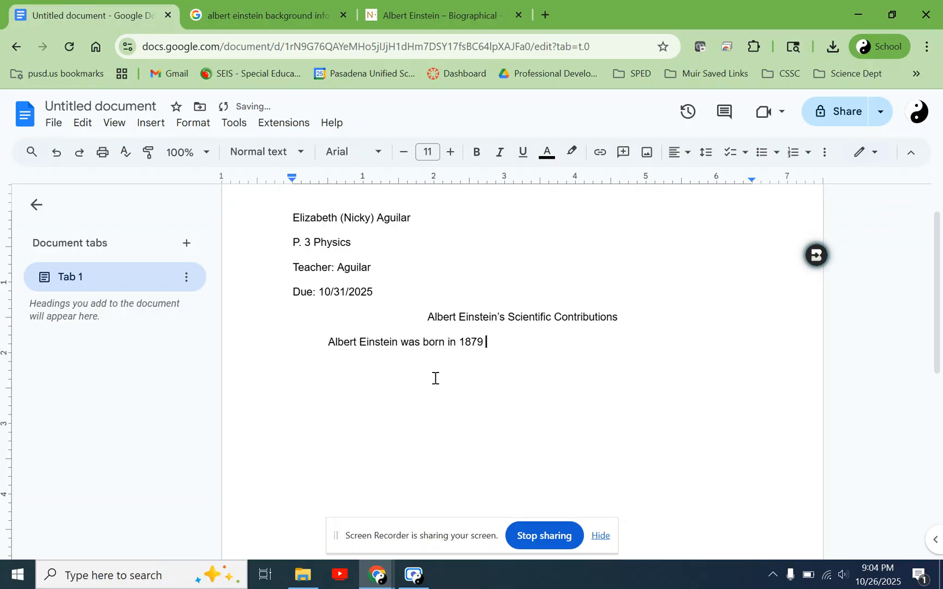
- Check Einstein's birthplace in the opening sentence of the Nobel Prize biography
left_click(415, 8)
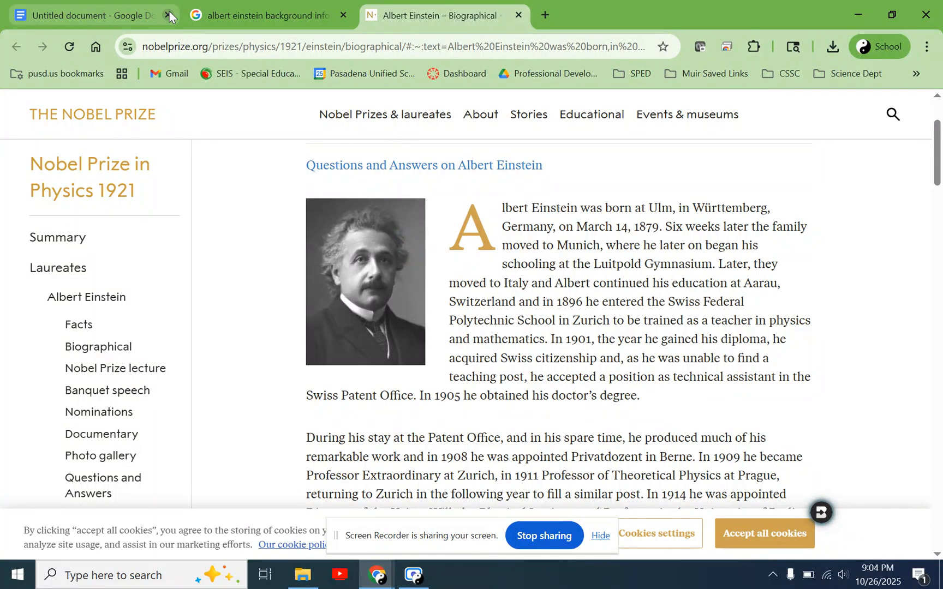
left_click_drag(649, 206, 717, 214)
left_click(724, 203)
left_click_drag(540, 229, 517, 229)
left_click(518, 230)
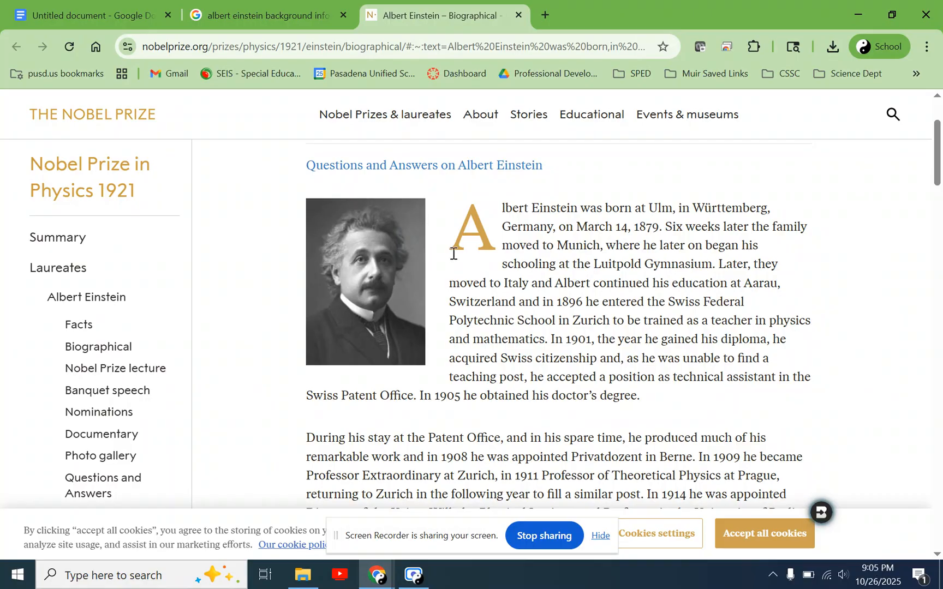
- Return to the document and complete the introduction's first sentence with "in Germany."
left_click(115, 12)
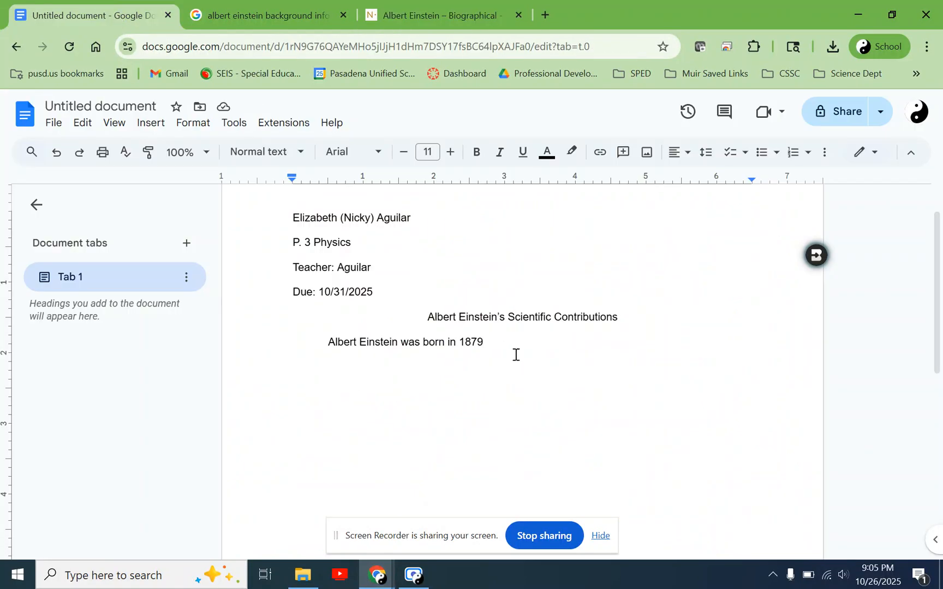
type("in Germany.")
key("BackSpace")
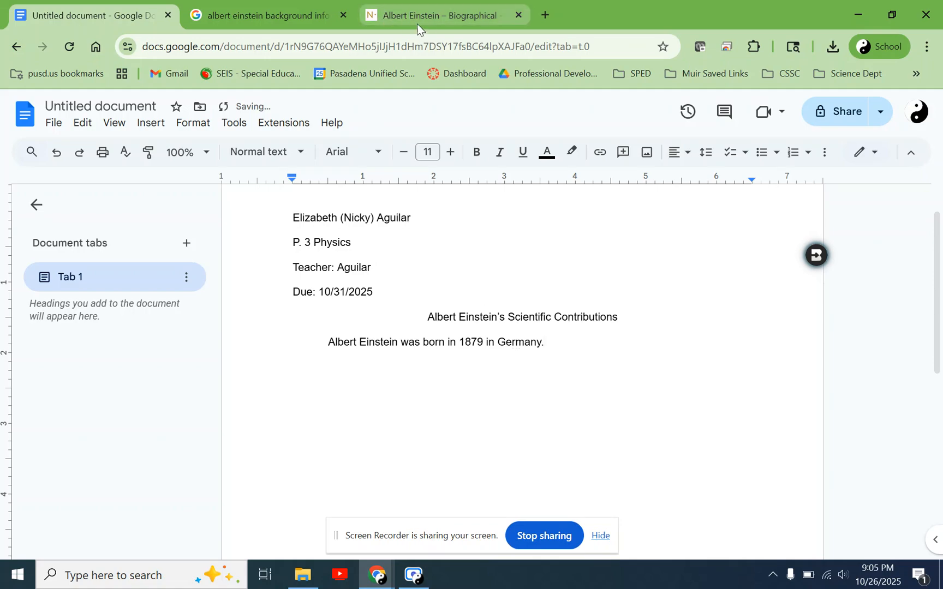
- Highlight the Nobel Prize biography's passages on Einstein's Swiss Federal Polytechnic schooling and his training as a physics and mathematics teacher
left_click(434, 19)
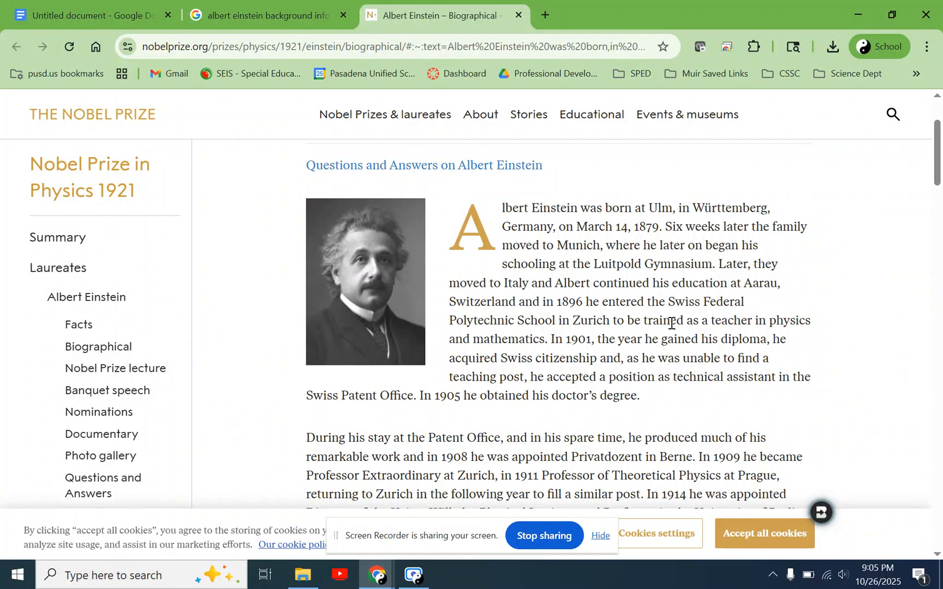
left_click_drag(647, 321, 547, 339)
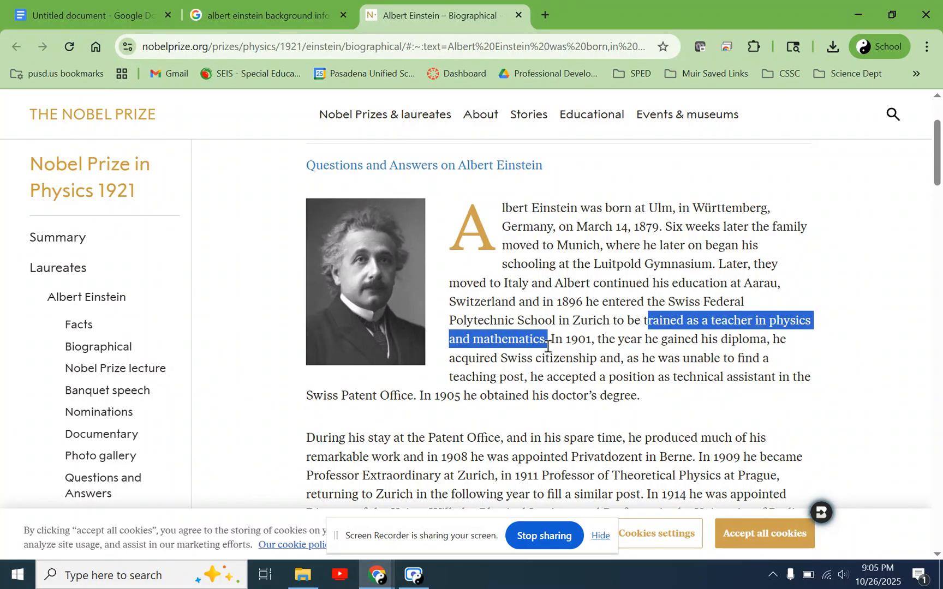
left_click(547, 346)
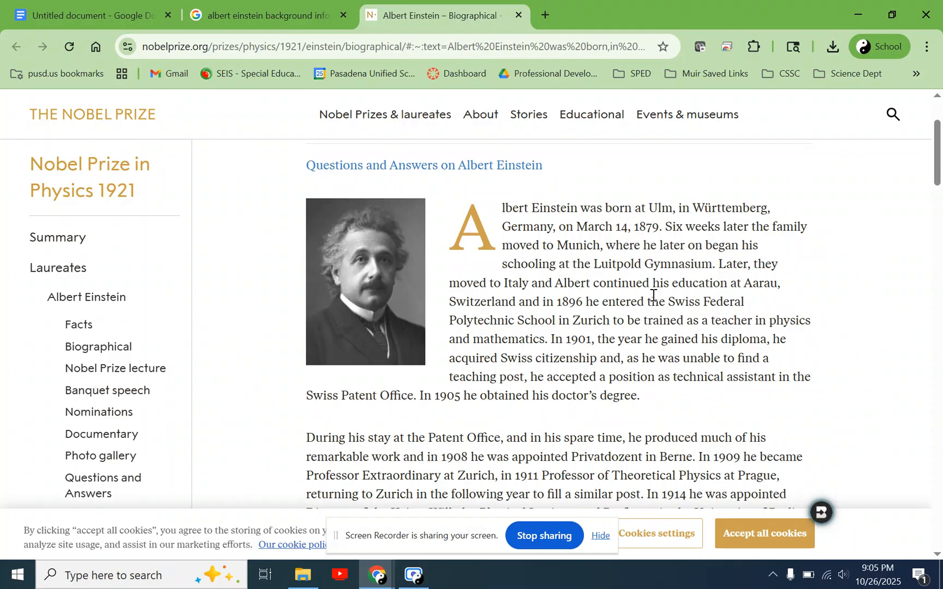
left_click_drag(669, 302, 610, 330)
- Return to the document and start the introduction's second sentence with "He attended school in Zurich"
left_click(114, 5)
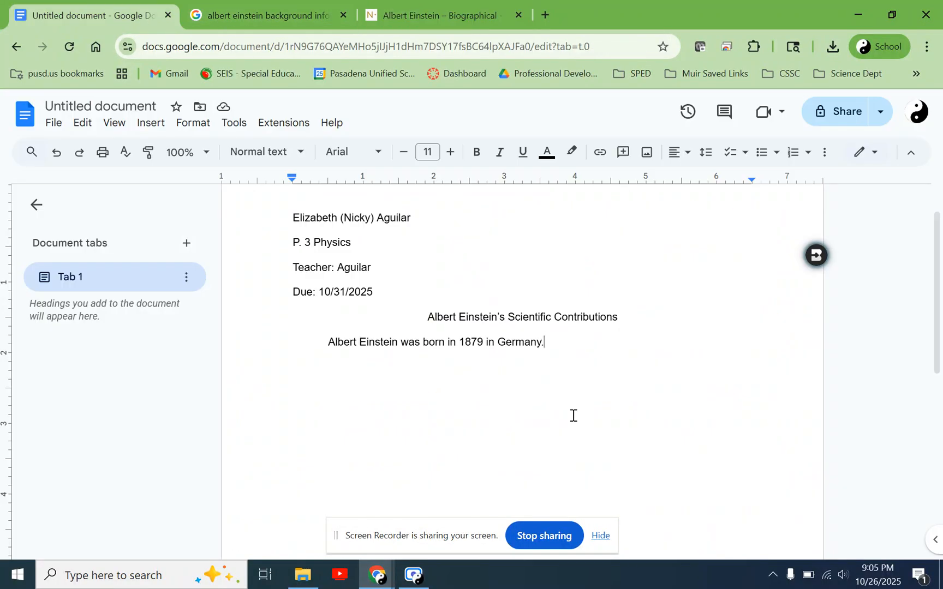
type("He attended school in ")
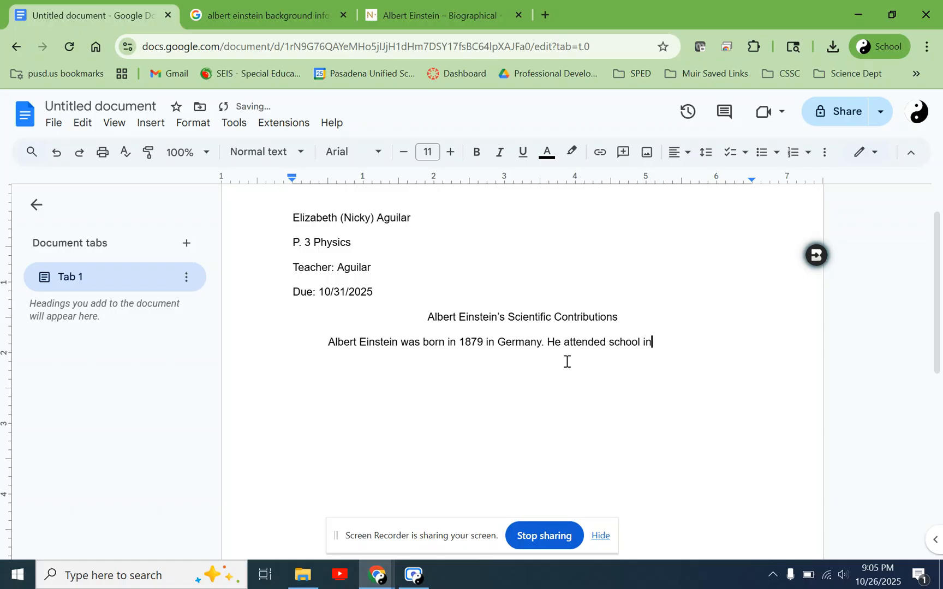
type("Zurick where he")
key("BackSpace")
key("BackSpace")
key("BackSpace")
key("BackSpace")
key("BackSpace")
key("BackSpace")
key("BackSpace")
key("BackSpace")
- Examine the Nobel Prize biography's sentence on the Swiss Federal Polytechnic School to find out which country Zurich is in
left_click(428, 11)
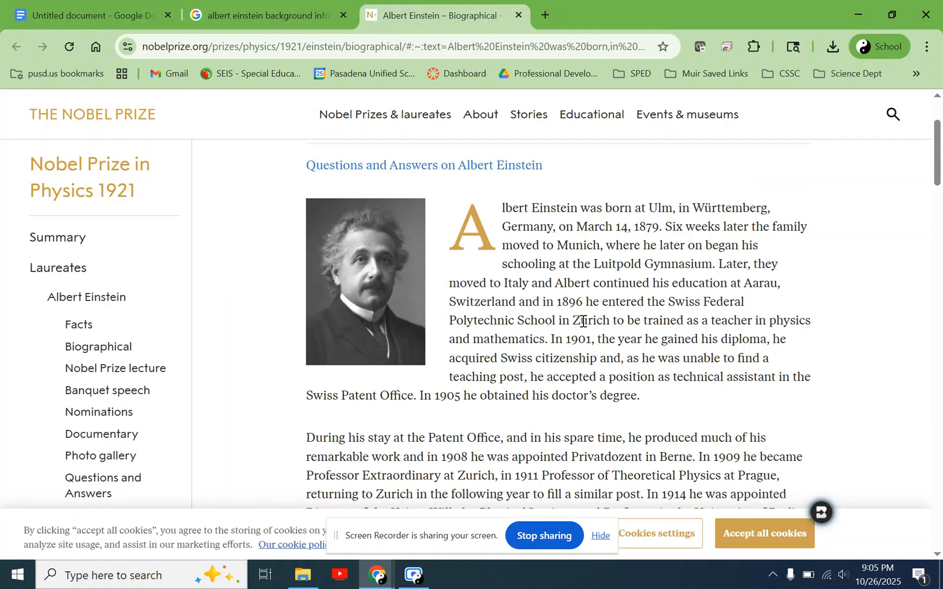
double_click(671, 296)
left_click(649, 283)
left_click_drag(614, 283, 545, 304)
left_click(581, 314)
left_click_drag(606, 322, 572, 323)
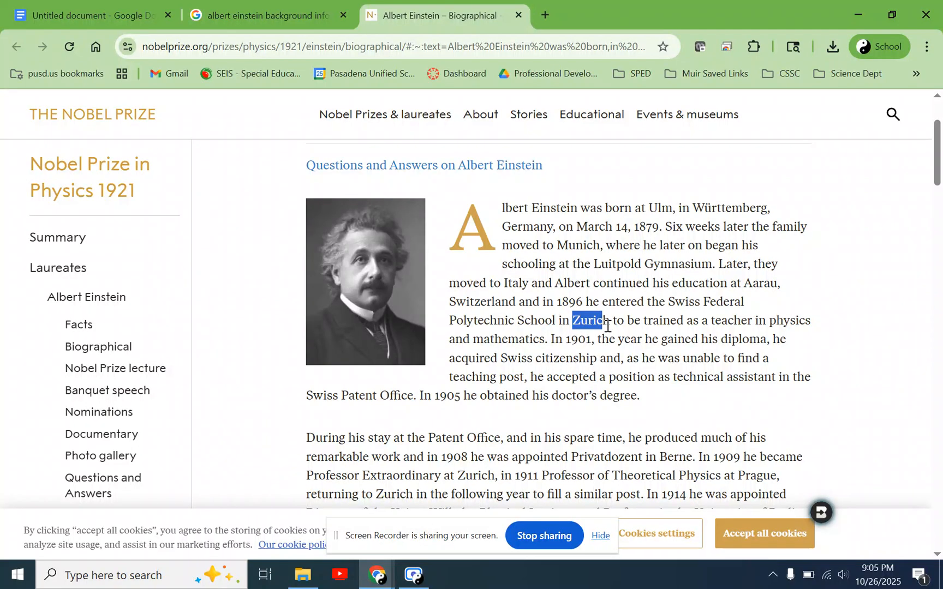
left_click(600, 322)
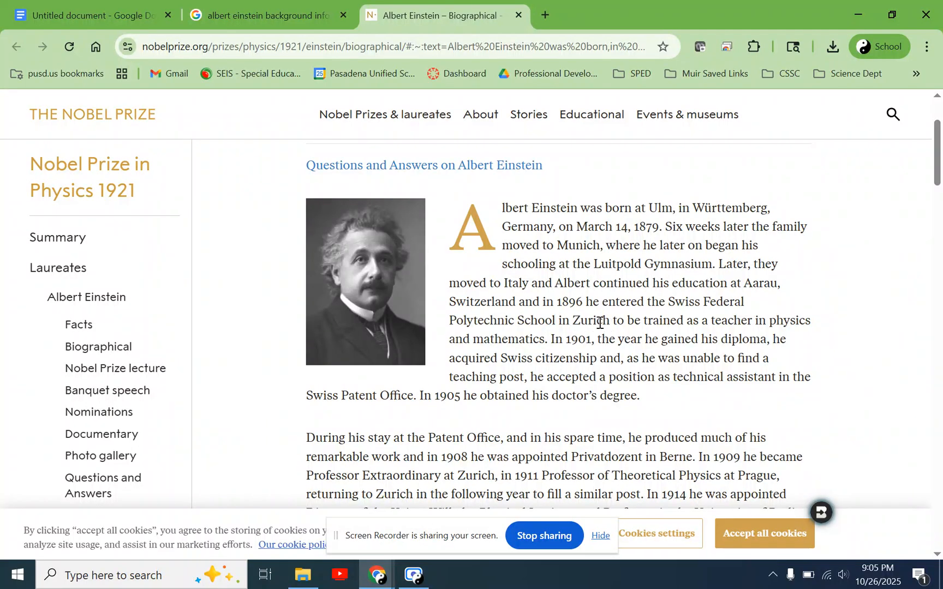
left_click_drag(609, 322, 671, 299)
left_click(682, 305)
double_click(685, 302)
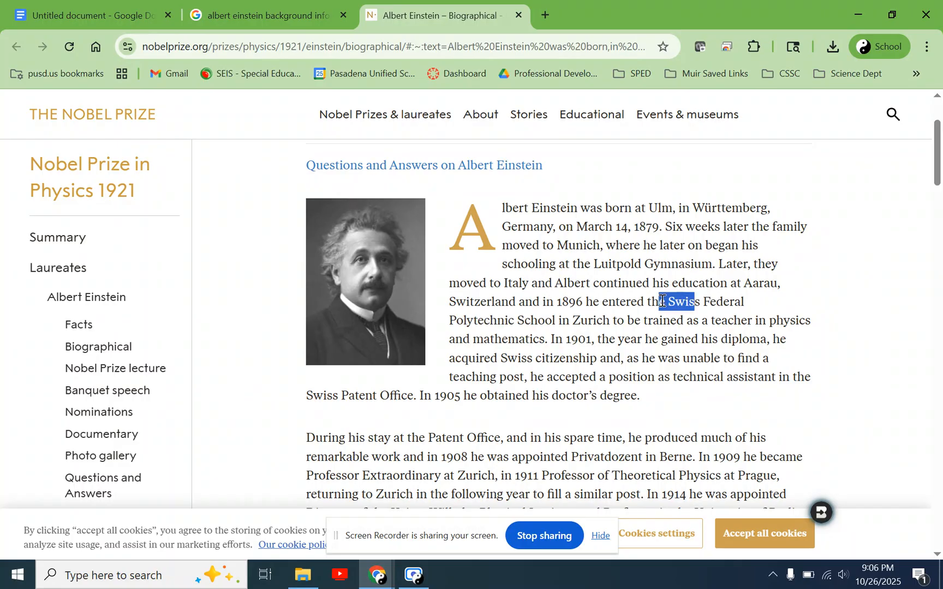
left_click(685, 302)
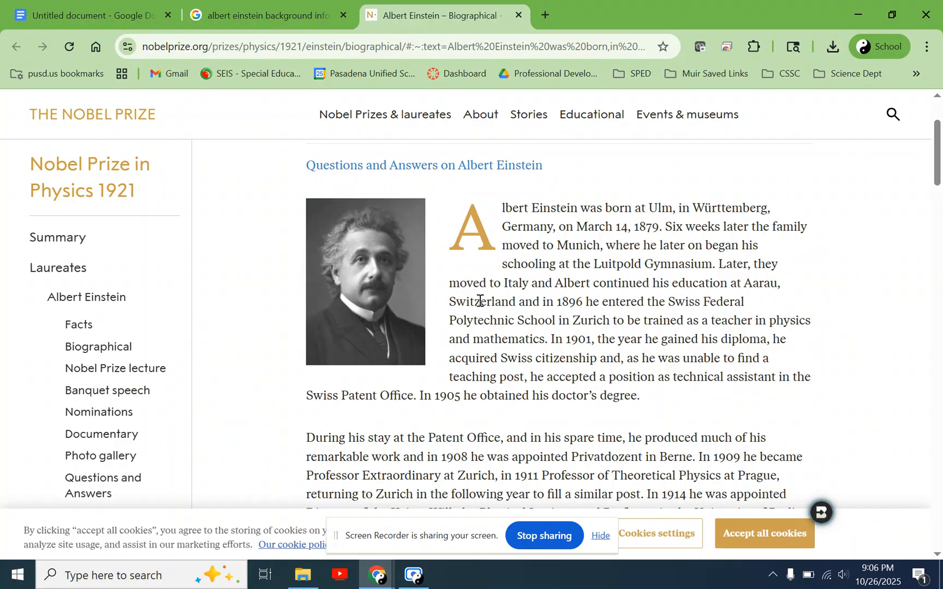
- Look up "zurich" in a new browser tab to check its country, and close that tab
left_click(544, 17)
type("zuric")
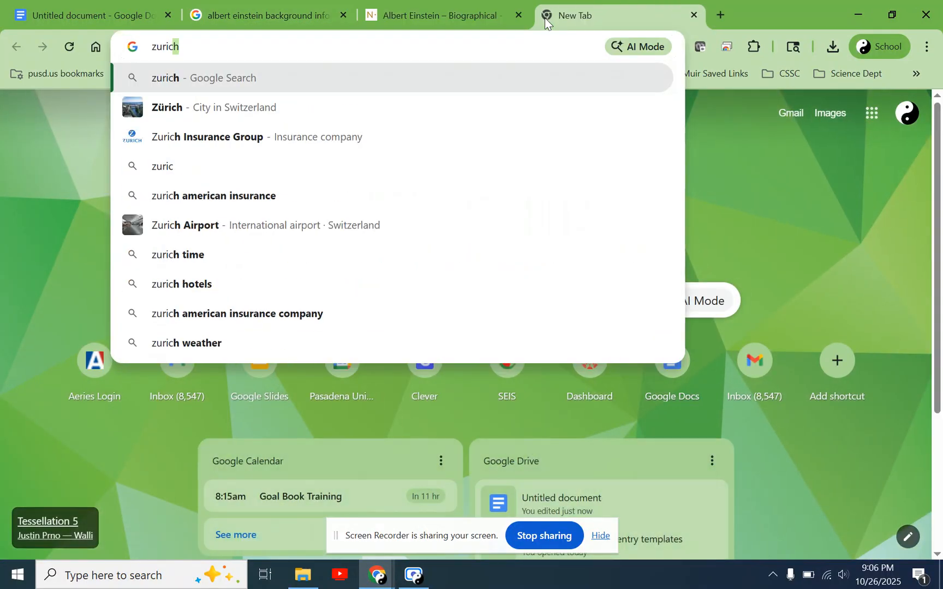
type("h")
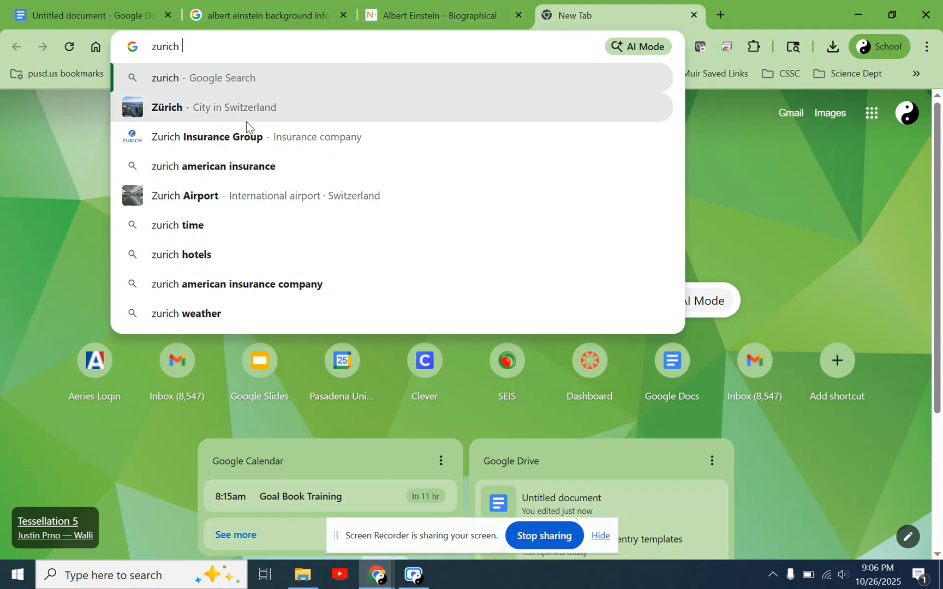
left_click(694, 15)
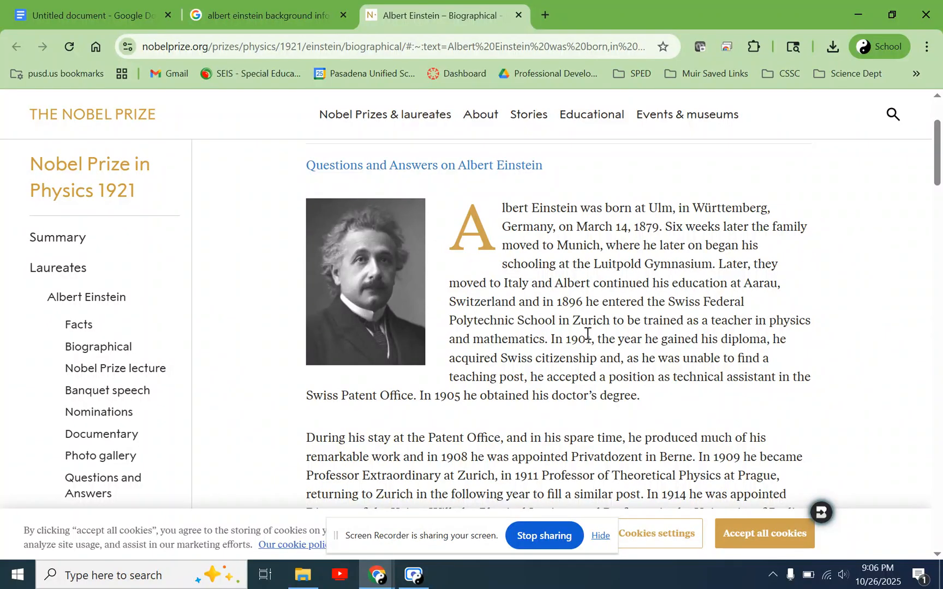
- Return to the document and continue the second sentence with ", Switzerland where he studied to be a"
left_click(90, 5)
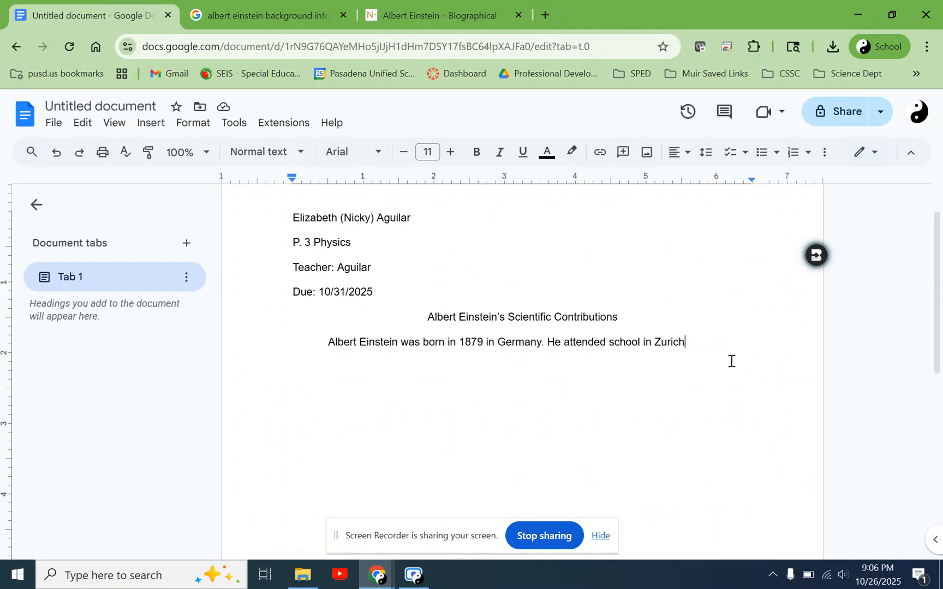
type(", S")
key("Tab")
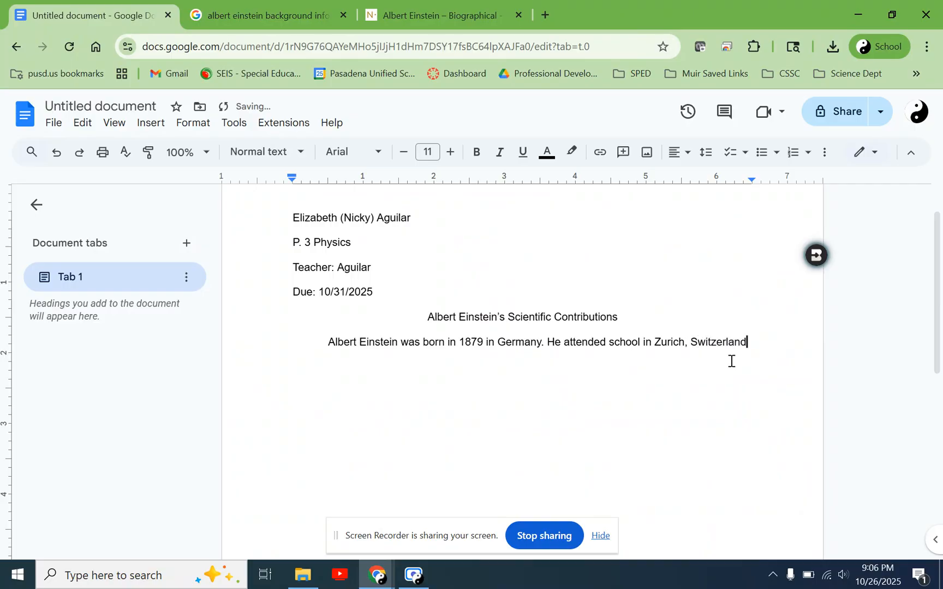
type("where he studied to be a")
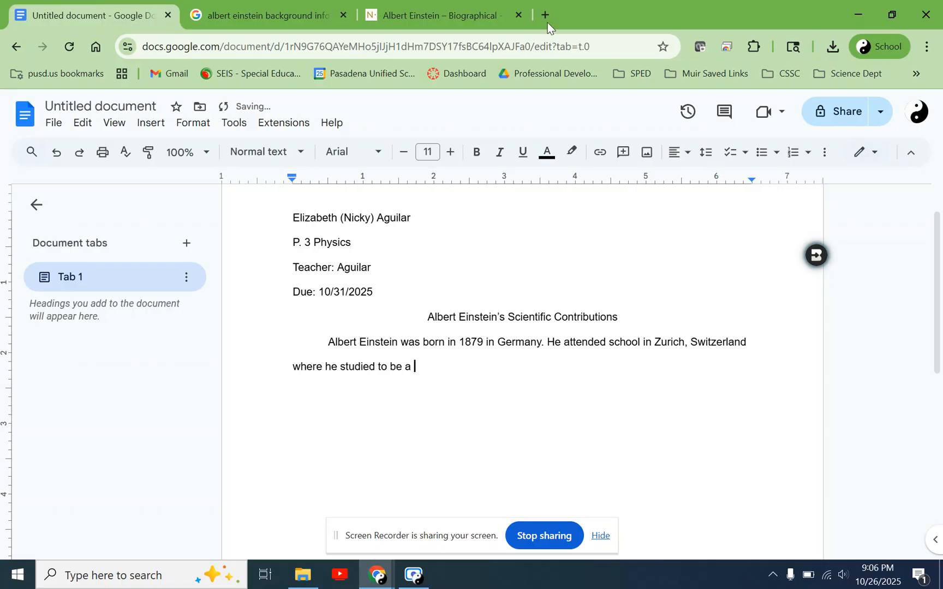
- Check what Einstein was trained to teach in the Nobel Prize biography's first paragraph
left_click(436, 15)
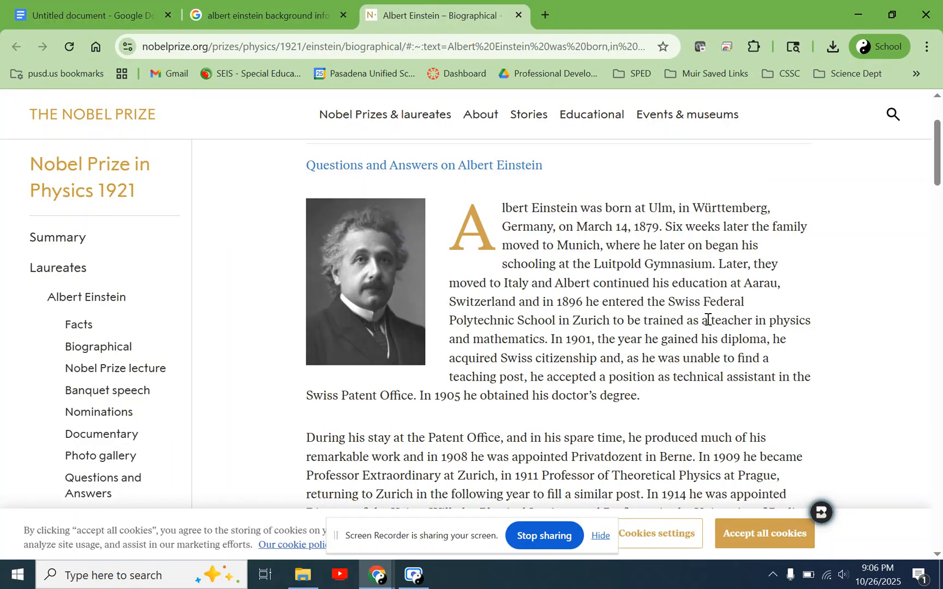
left_click_drag(701, 322, 545, 349)
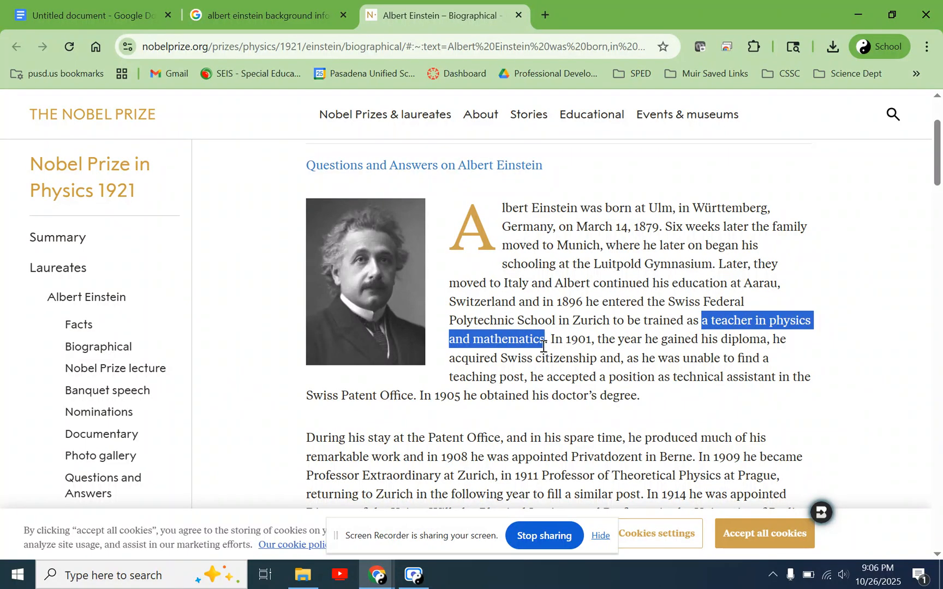
left_click(689, 358)
- In the document, replace "to be a" with "physics and mathematics." to finish the second sentence
left_click(66, 8)
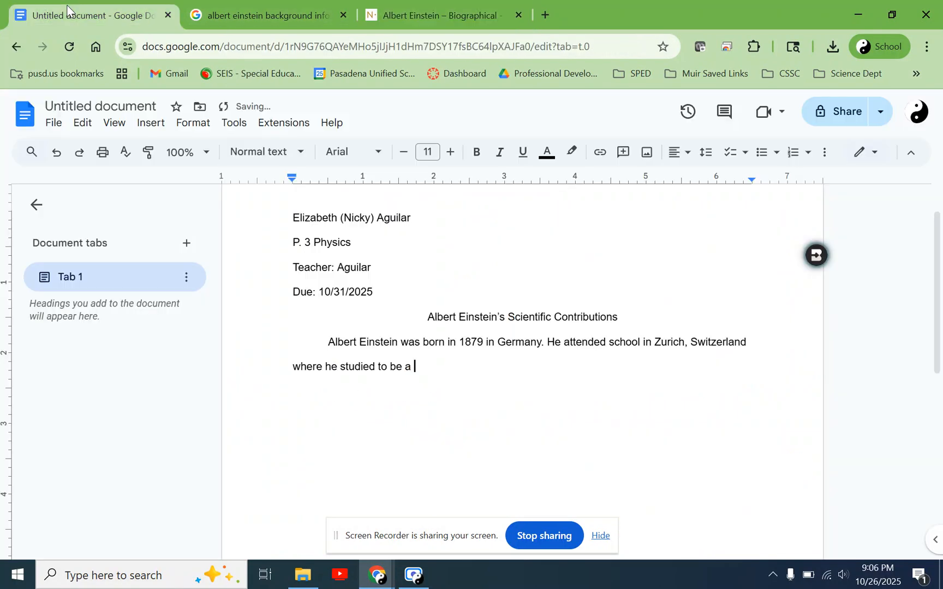
key("ctrl+shift+Left")
key("ctrl+shift+Left")
key("ctrl+shift+Left")
type("physics and mathematics")
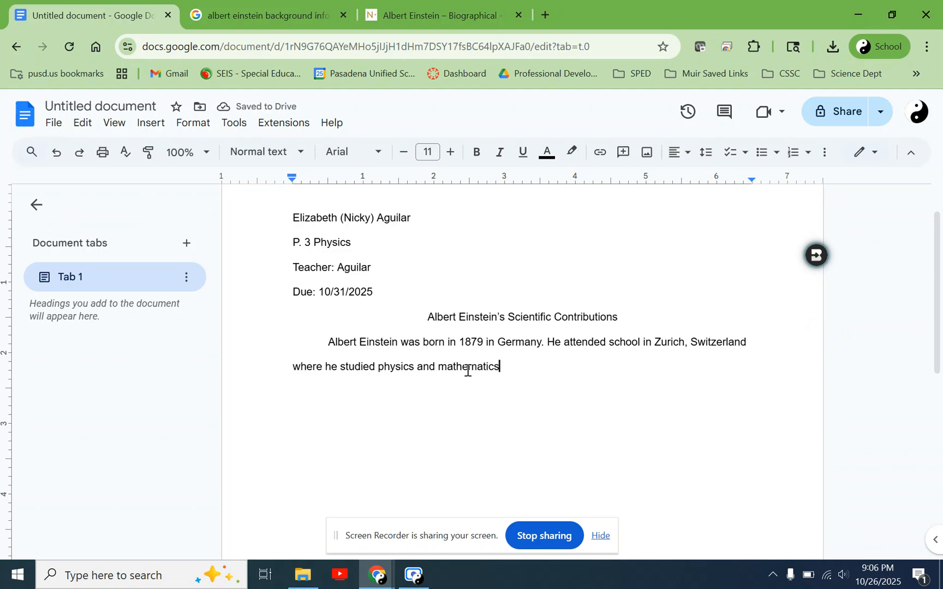
type(".")
- Look through the Nobel Prize biography and the AI Overview's source list for Einstein's family background, highlighting "Jewish family" in the overview
mouse_move(411, 24)
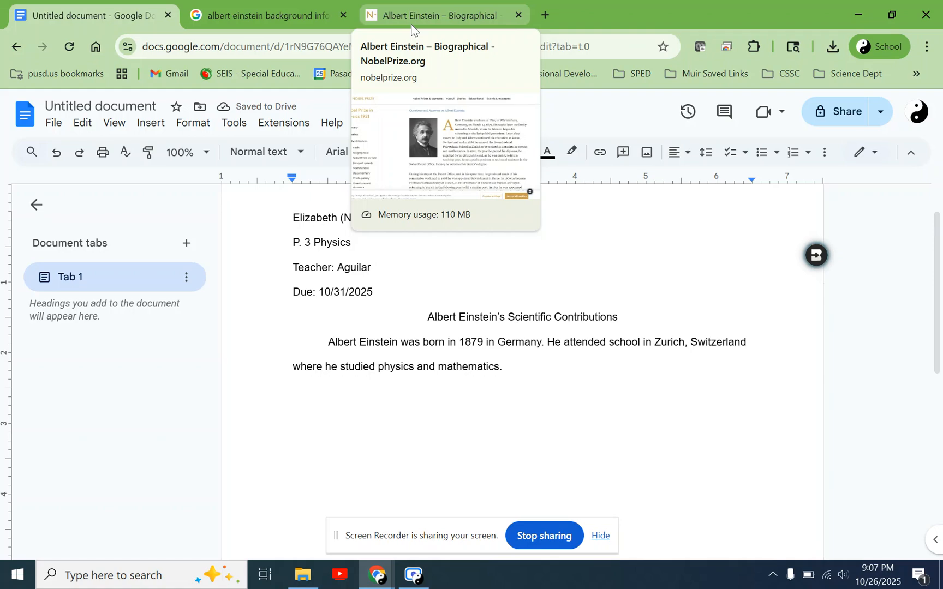
left_click(411, 21)
scroll(543, 387, "down", 1)
scroll(543, 387, "up", 1)
left_click(264, 15)
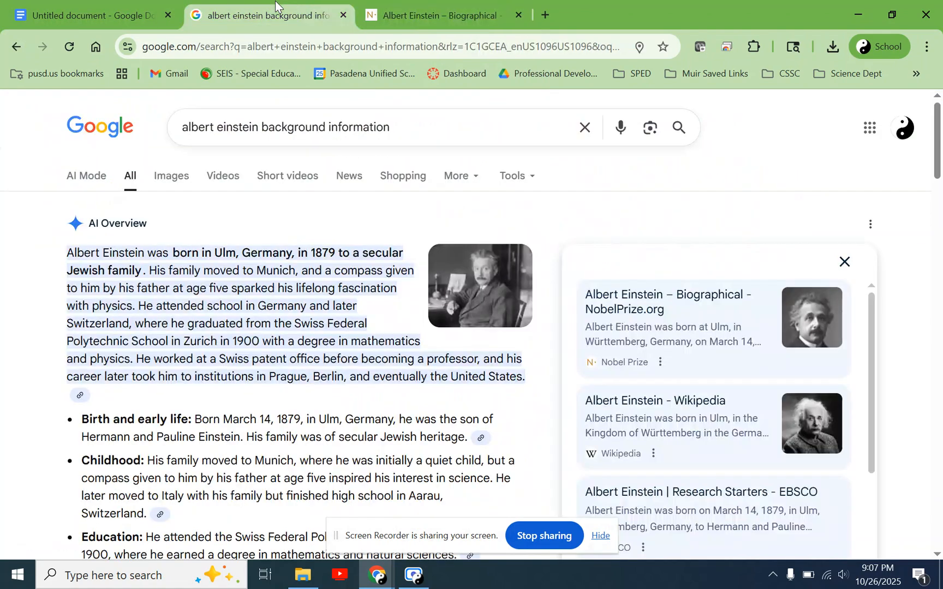
scroll(717, 450, "down", 2)
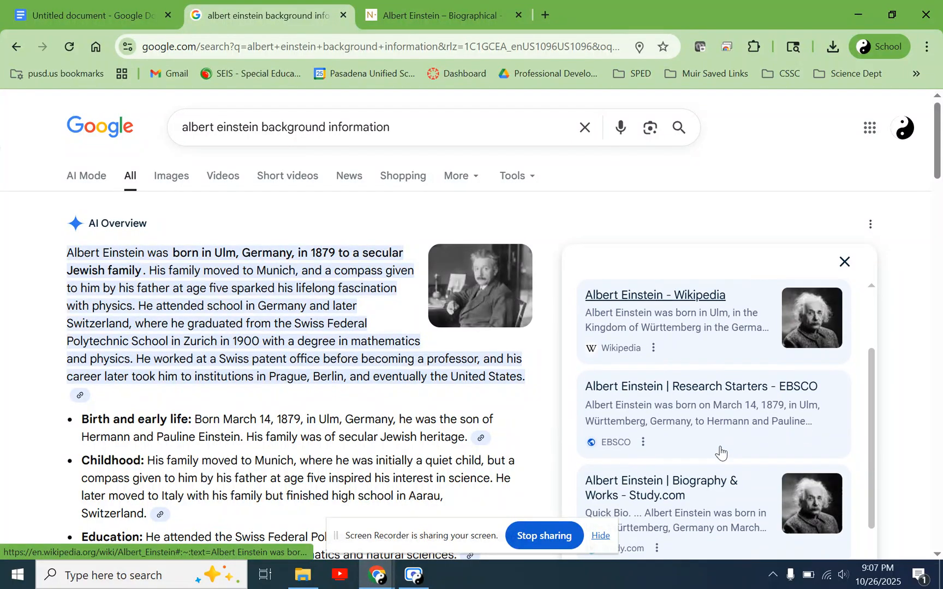
scroll(721, 451, "down", 1)
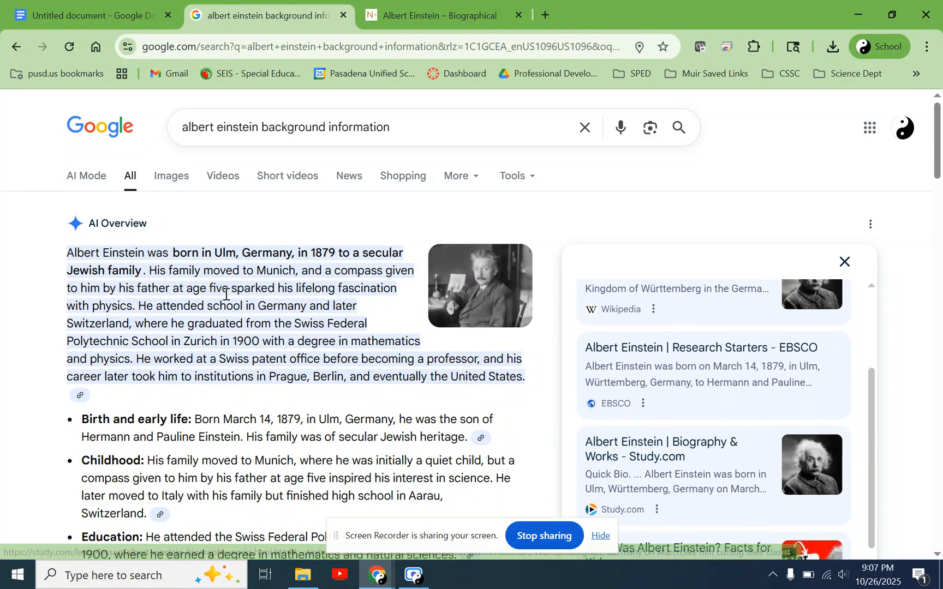
left_click_drag(141, 266, 64, 270)
- Refine the Google search to "albert einstein jewish background information"
left_click(405, 136)
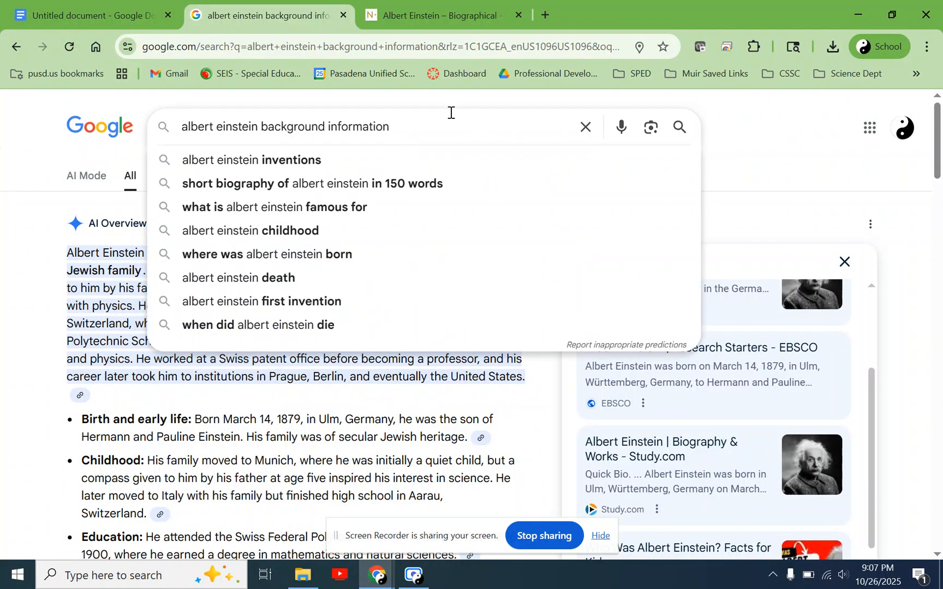
left_click(256, 131)
type("jewish")
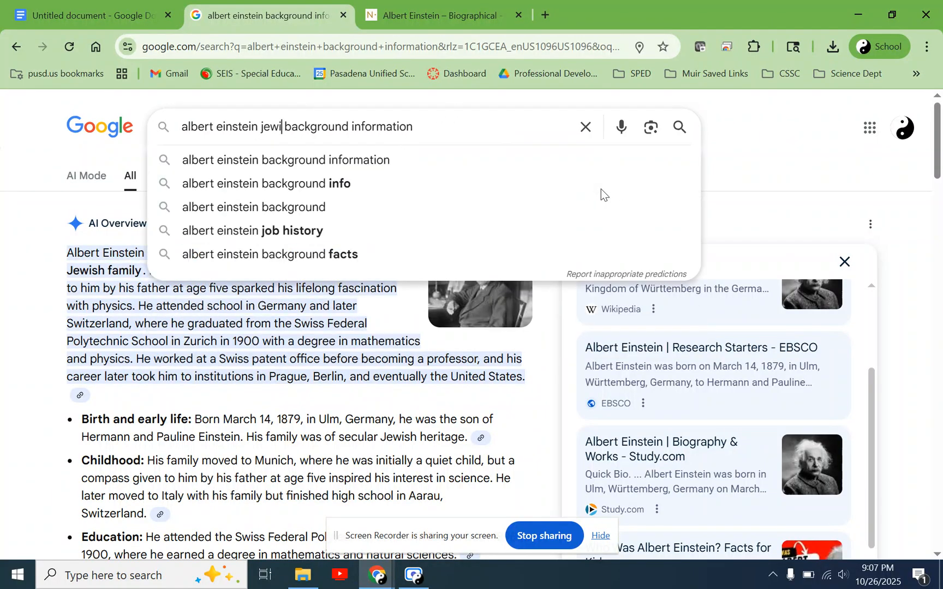
key("Return")
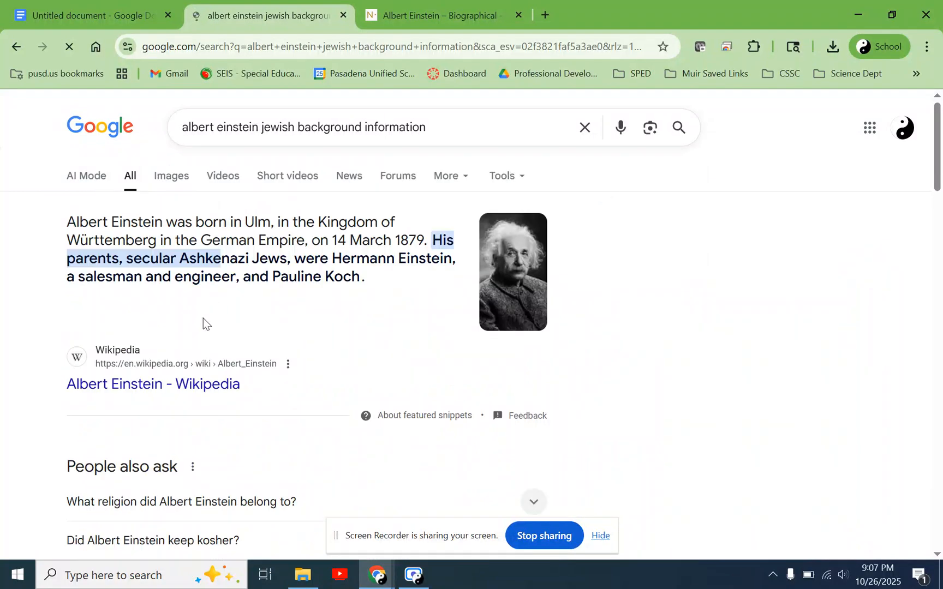
- Open the AIP.ORG search result "Albert Einstein in Brief" in a new tab
scroll(226, 365, "down", 7)
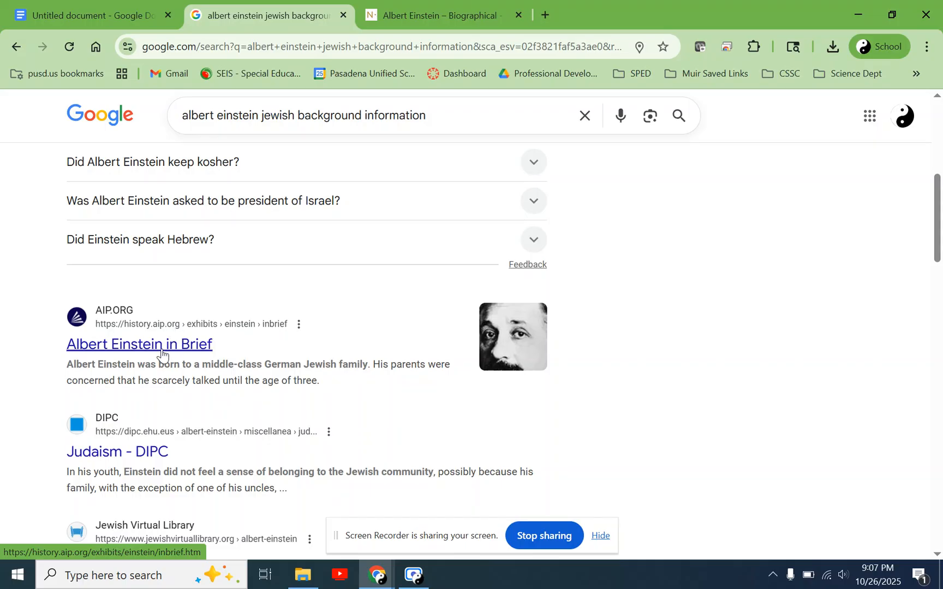
right_click(161, 354)
left_click(238, 128)
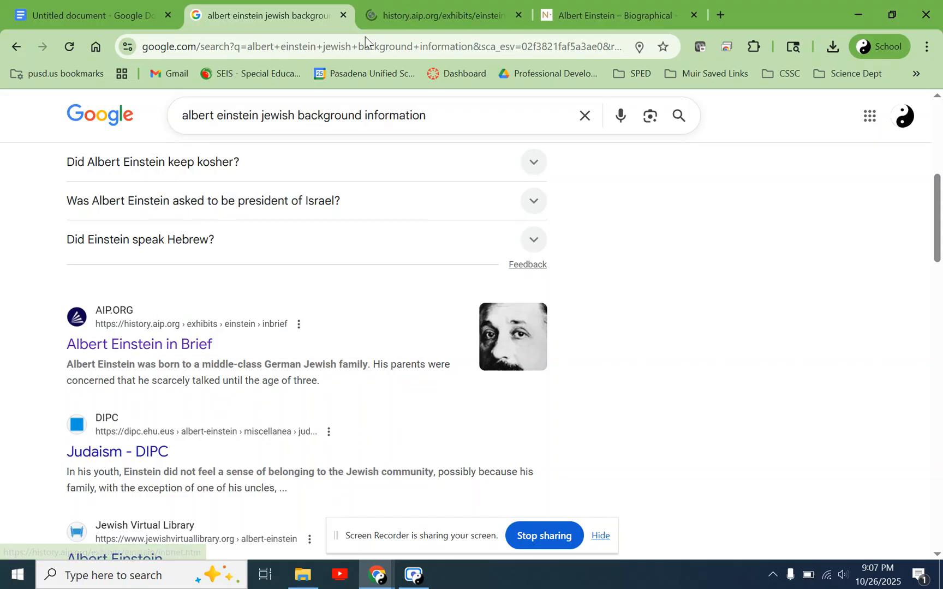
- Read the 1879 section of "Albert Einstein in Brief" for childhood and family background, highlighting the phrase about his middle-class German Jewish family
left_click(450, 12)
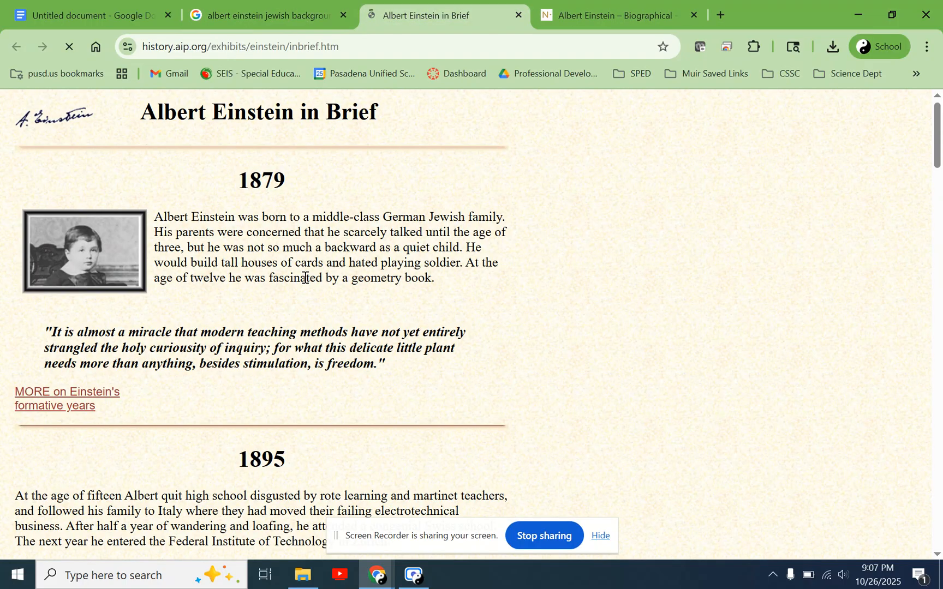
left_click_drag(260, 112, 338, 119)
left_click(331, 252)
scroll(419, 300, "down", 1)
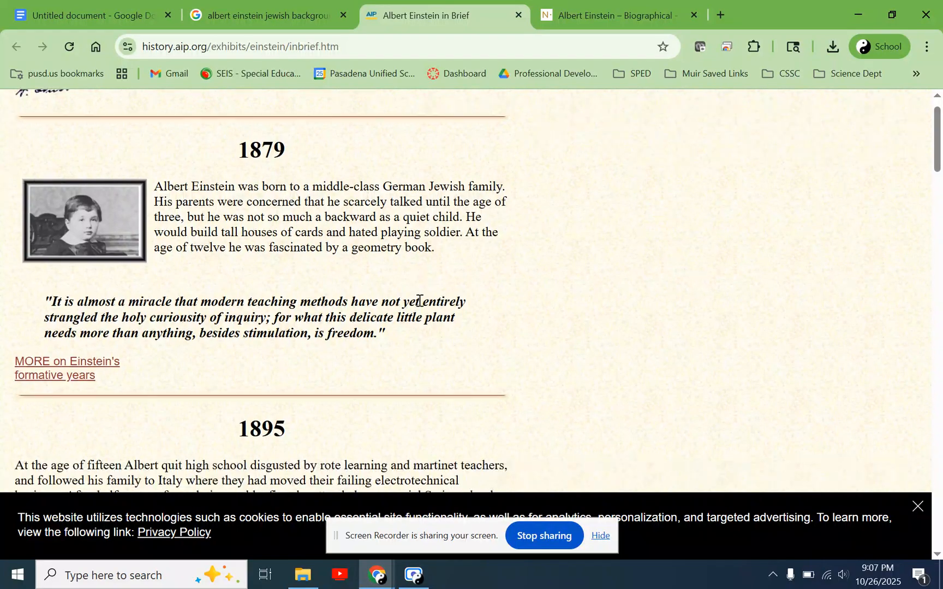
left_click_drag(174, 191, 458, 218)
left_click(459, 217)
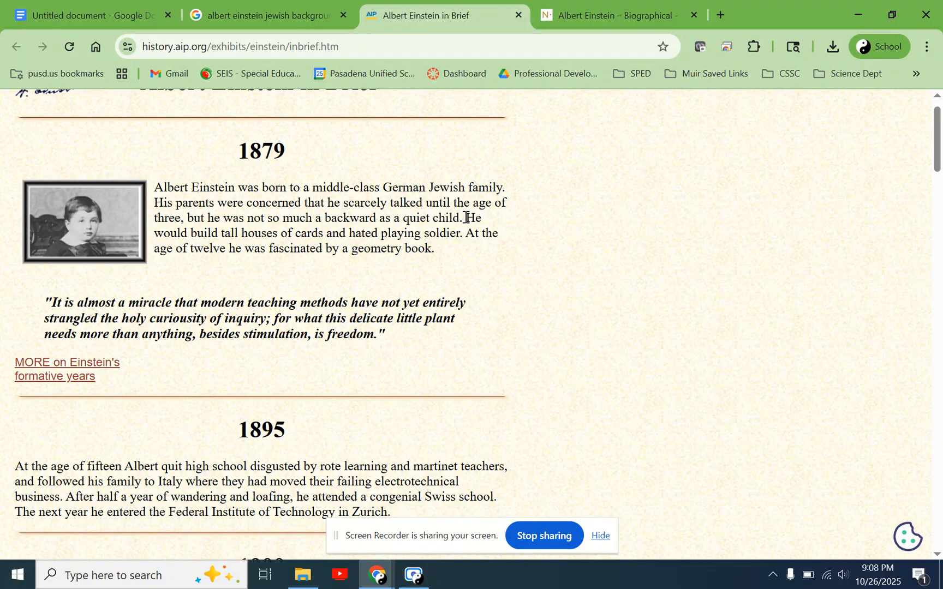
left_click_drag(468, 218, 415, 252)
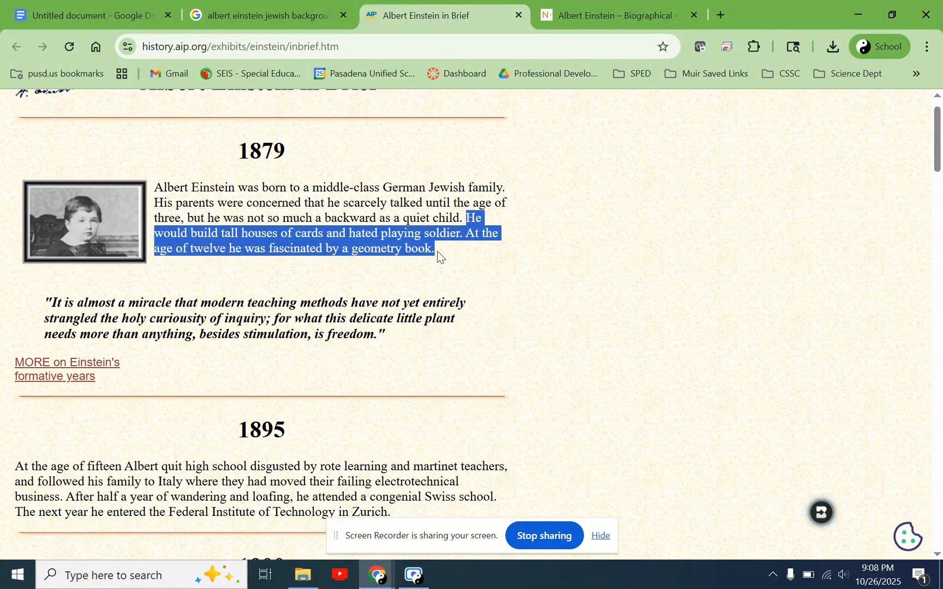
left_click(437, 250)
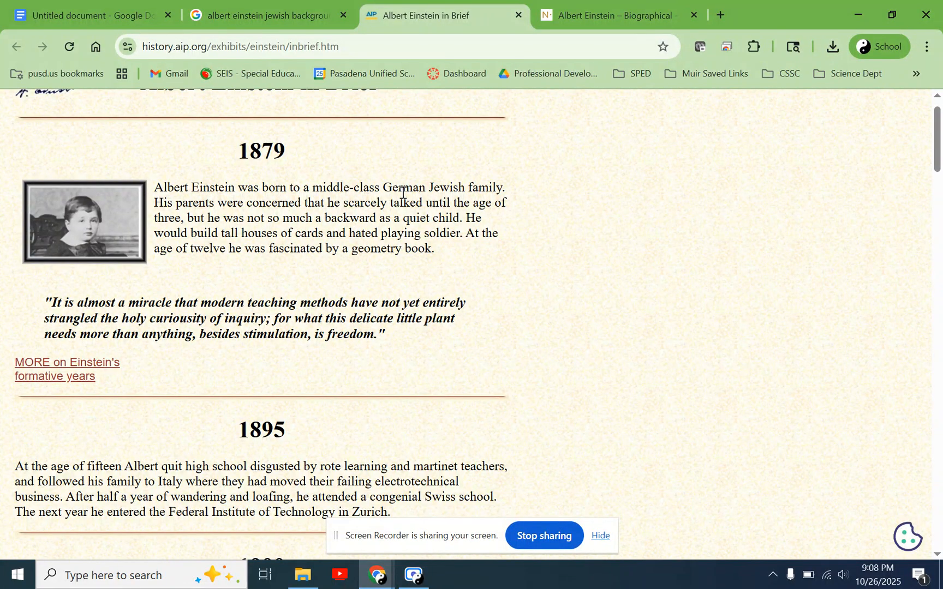
left_click_drag(304, 189, 495, 188)
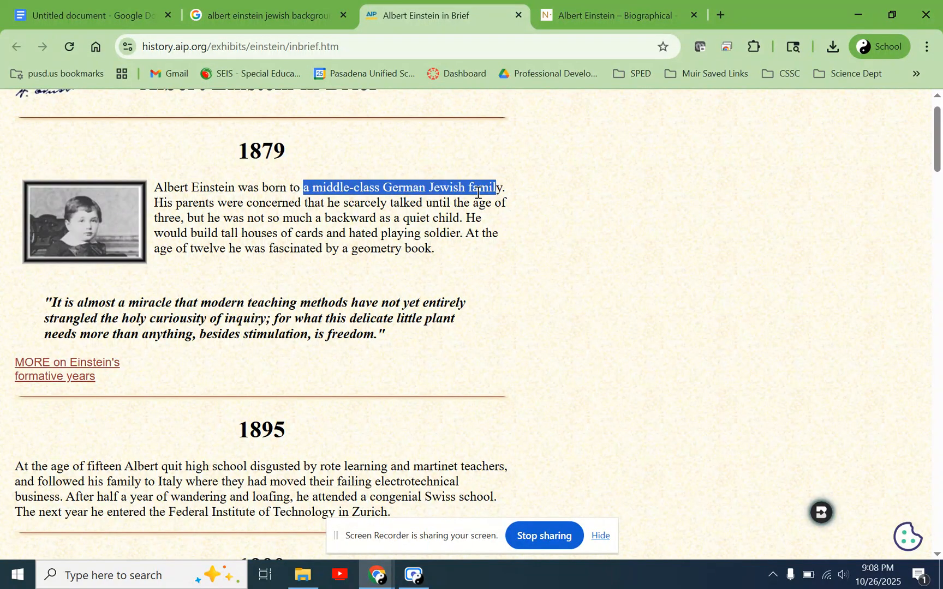
- Add to the document the sentence "The family he was born into was middle class and they had a Jewish background."
left_click(53, 4)
left_click(612, 375)
type("He")
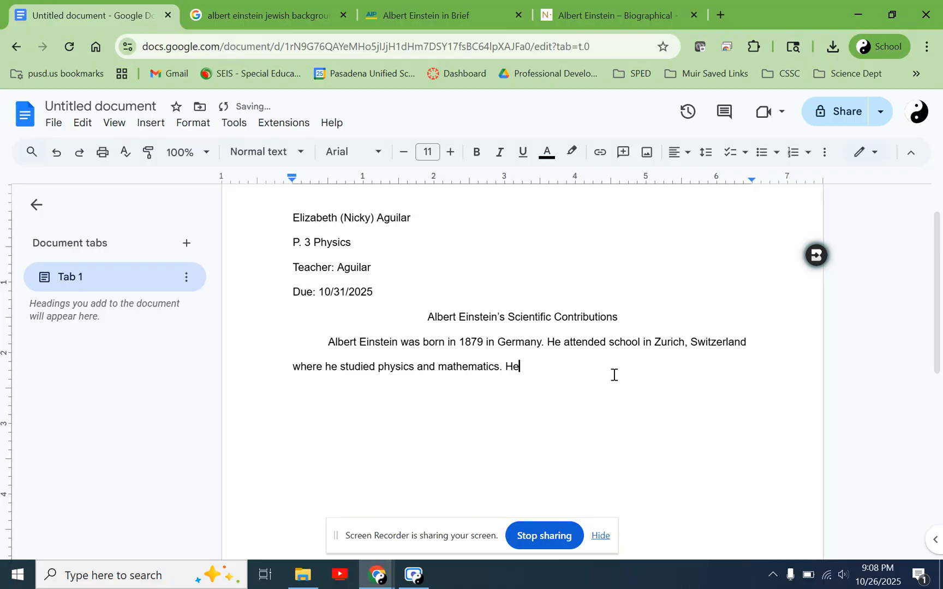
key("BackSpace")
type("The family he was nor")
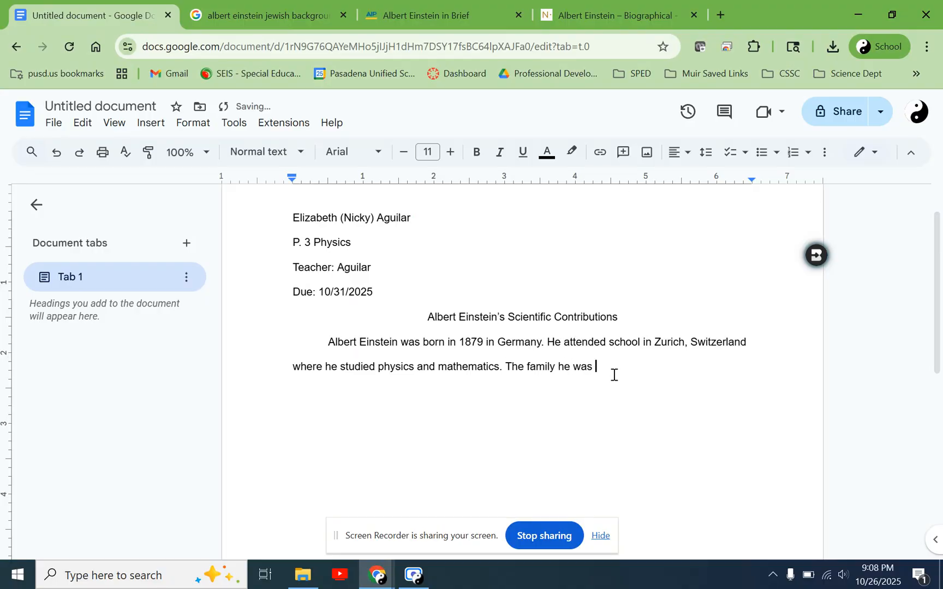
key("BackSpace")
key("BackSpace")
key("BackSpace")
type("ob")
key("BackSpace")
key("BackSpace")
type("bo")
type("rn into was")
type(" midd")
type("le class and ")
type("they had a ")
type("Jewish background.")
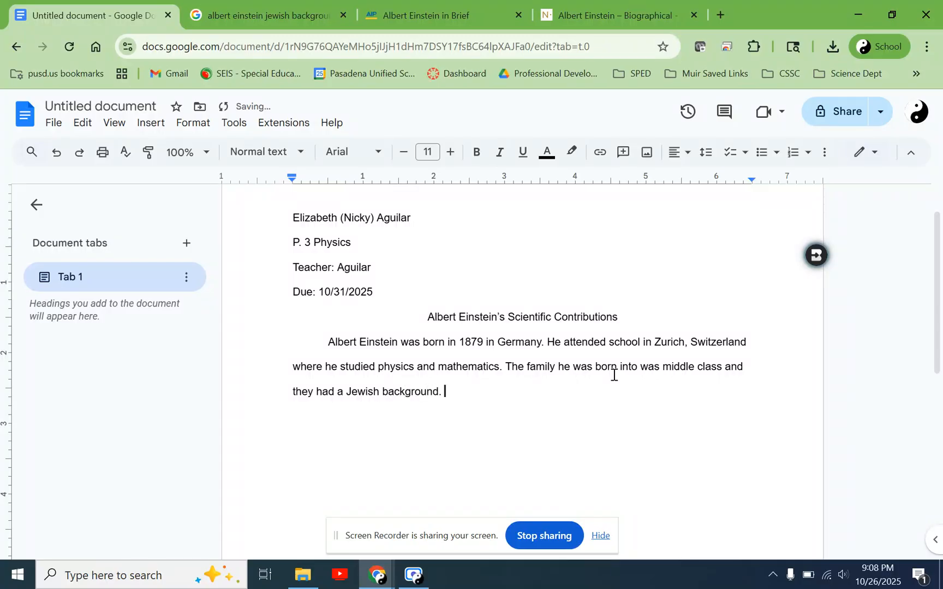
- Read the 1895 section of "Albert Einstein in Brief" on quitting high school, moving to Italy and studying in Zurich, highlighting passages
left_click(434, 24)
scroll(436, 381, "down", 2)
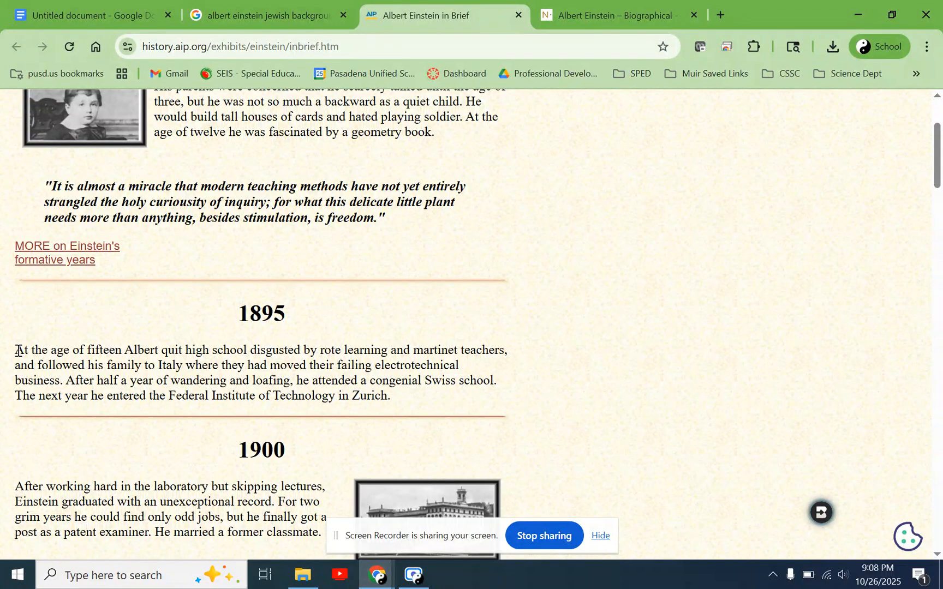
left_click_drag(18, 351, 499, 354)
left_click_drag(316, 351, 341, 351)
left_click_drag(252, 350, 345, 351)
left_click(348, 353)
left_click_drag(201, 351, 169, 354)
left_click(69, 363)
left_click_drag(27, 364, 449, 382)
left_click_drag(40, 395, 368, 394)
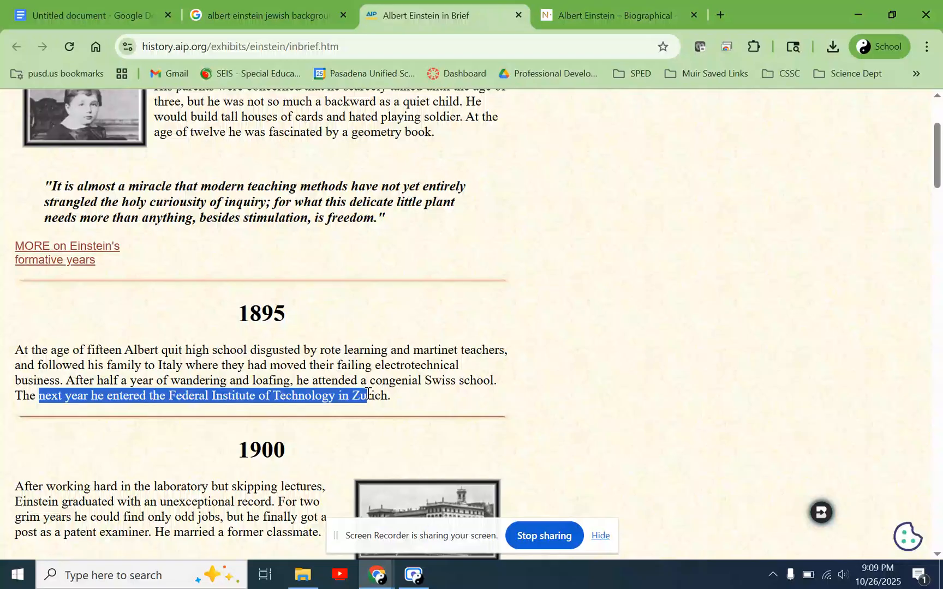
left_click(395, 401)
- In the document, start a sentence with "He did not enjoy" before the sentence about his family
left_click(109, 16)
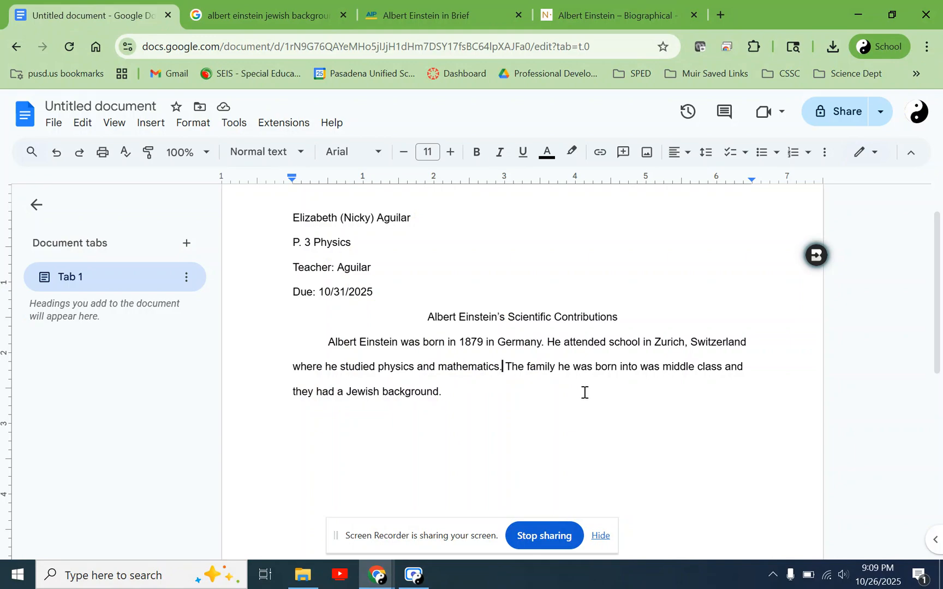
left_click_drag(506, 367, 557, 336)
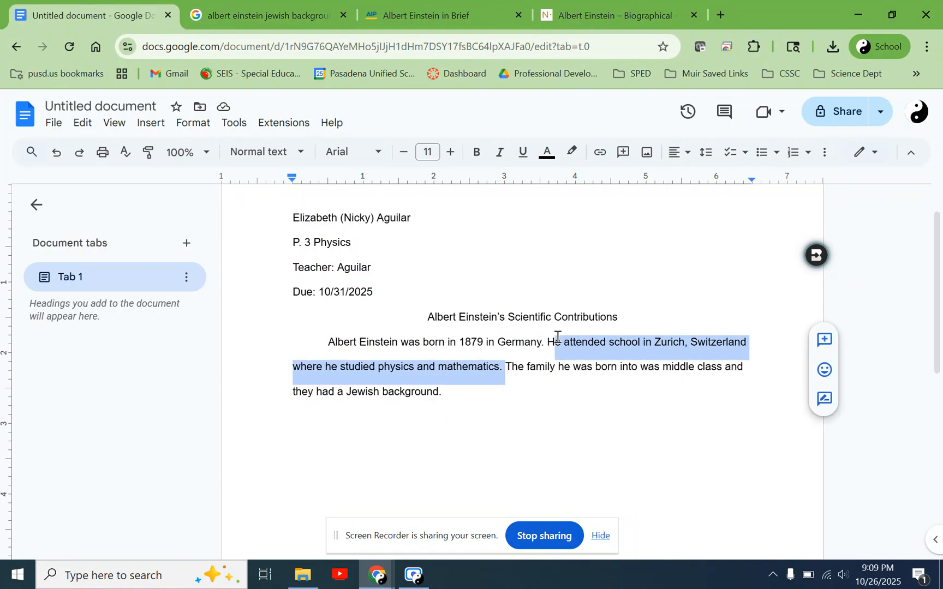
left_click(505, 367)
type("He was")
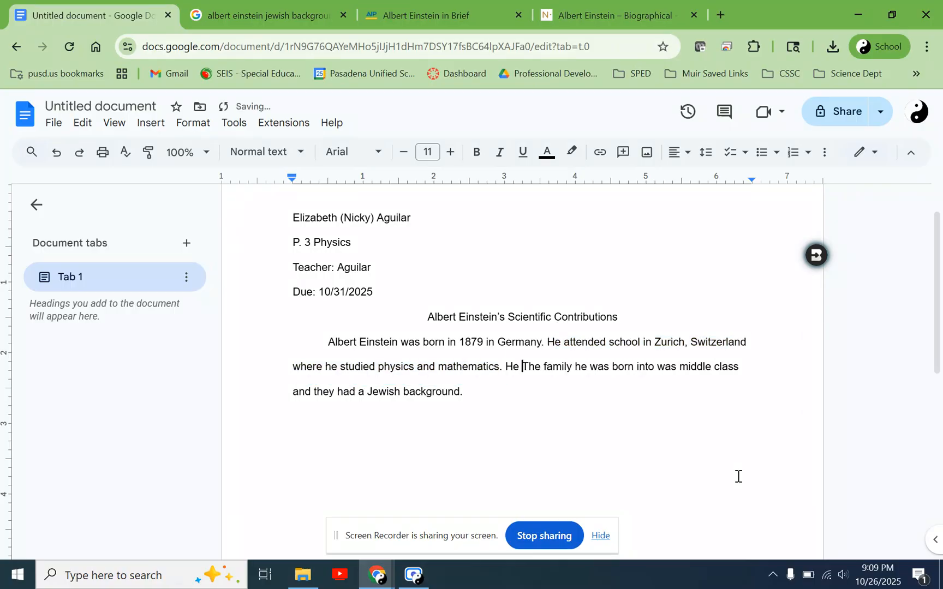
key("BackSpace")
key("BackSpace")
key("BackSpace")
key("BackSpace")
type("did not enjoy")
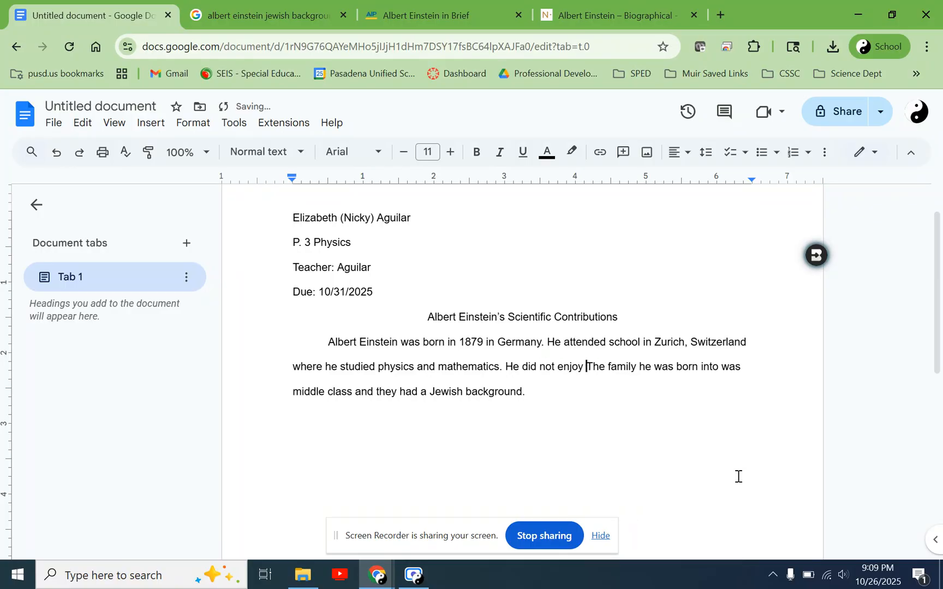
- Check the "rote learning" phrase in the 1895 section, and replace the unfinished sentence in the document with "He did not enjoy the"
left_click(452, 5)
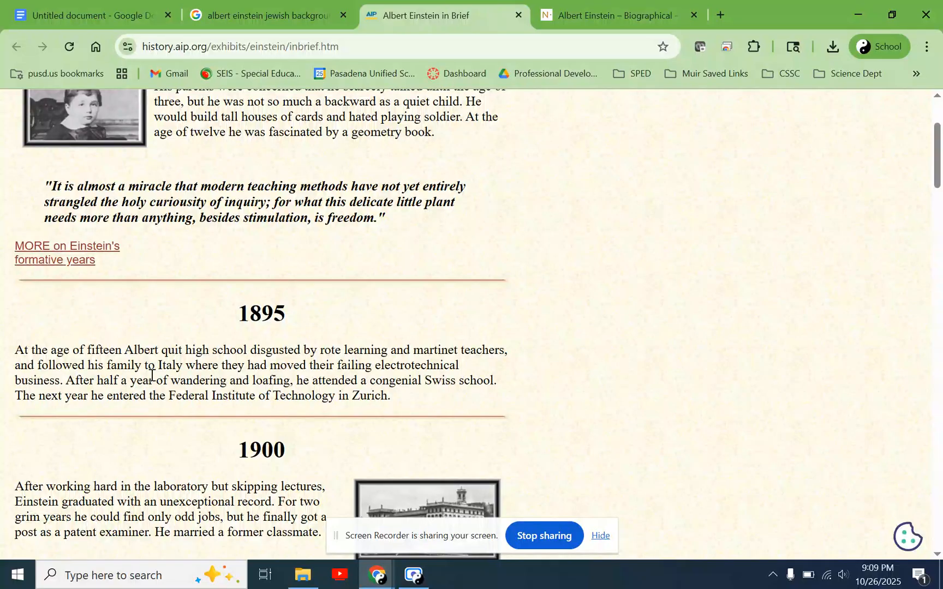
left_click_drag(70, 351, 329, 351)
left_click(328, 349)
left_click_drag(430, 351, 243, 350)
left_click(325, 350)
left_click_drag(391, 350, 323, 352)
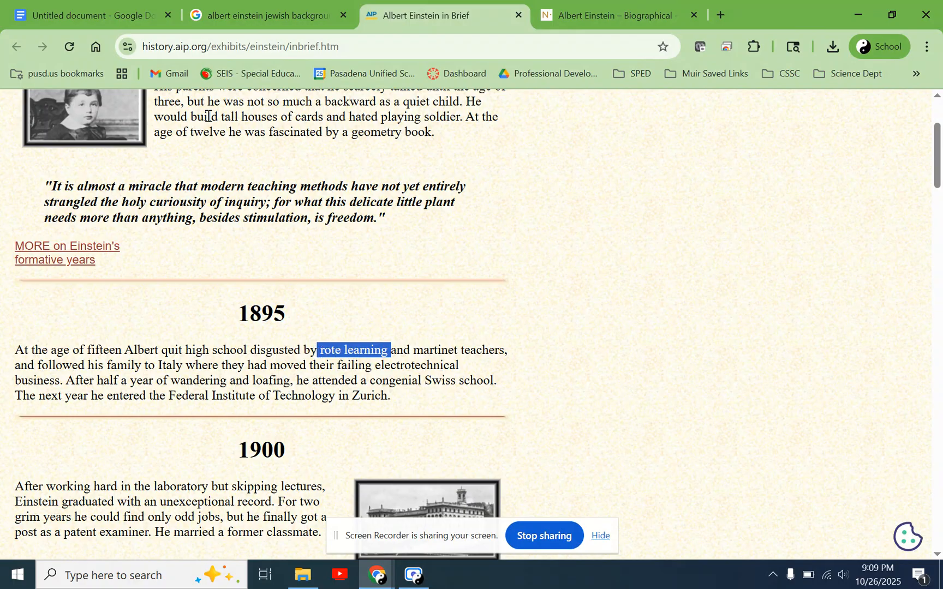
left_click(100, 2)
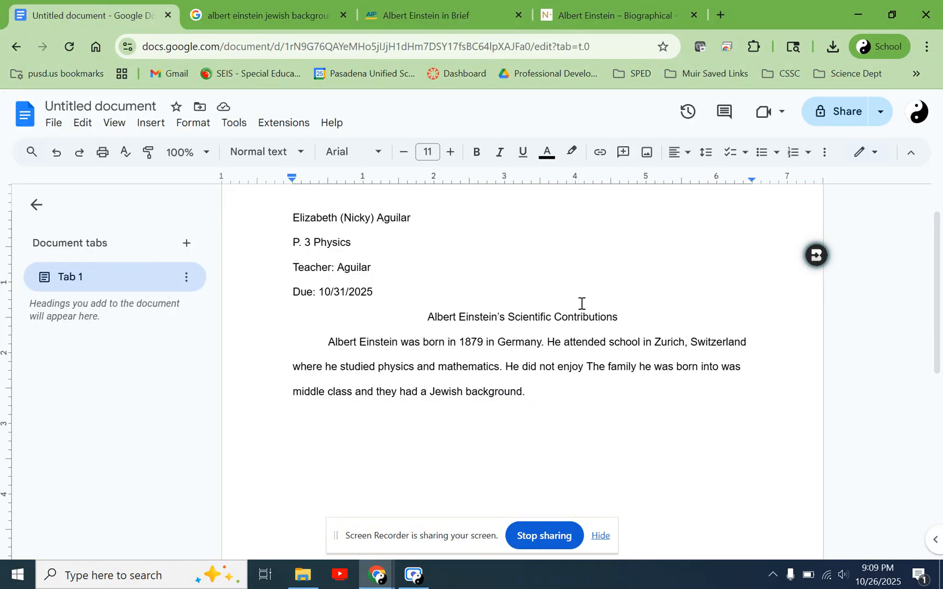
key("ctrl+shift+Left")
key("ctrl+shift+Left")
key("ctrl+shift+Left")
key("ctrl+shift+Left")
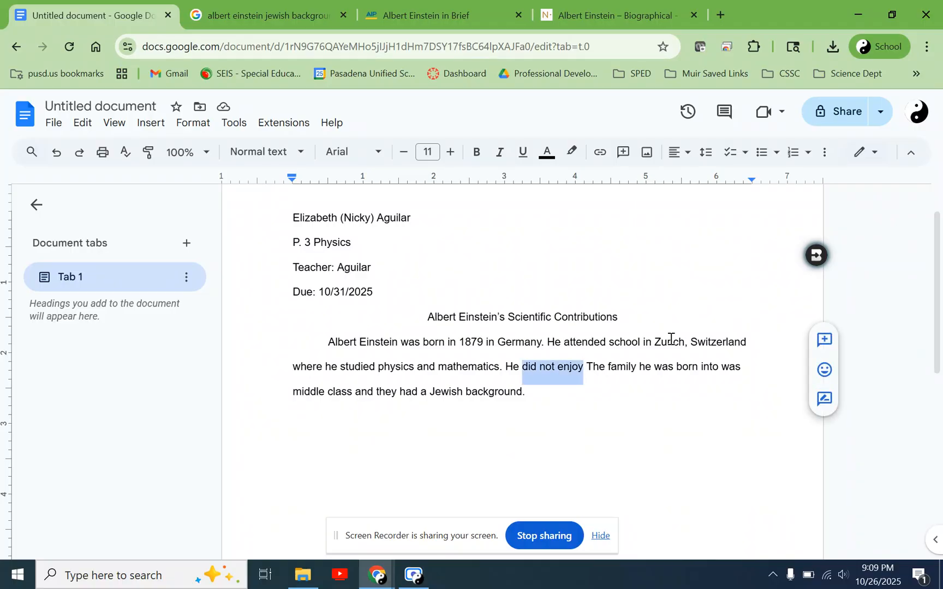
key("BackSpace")
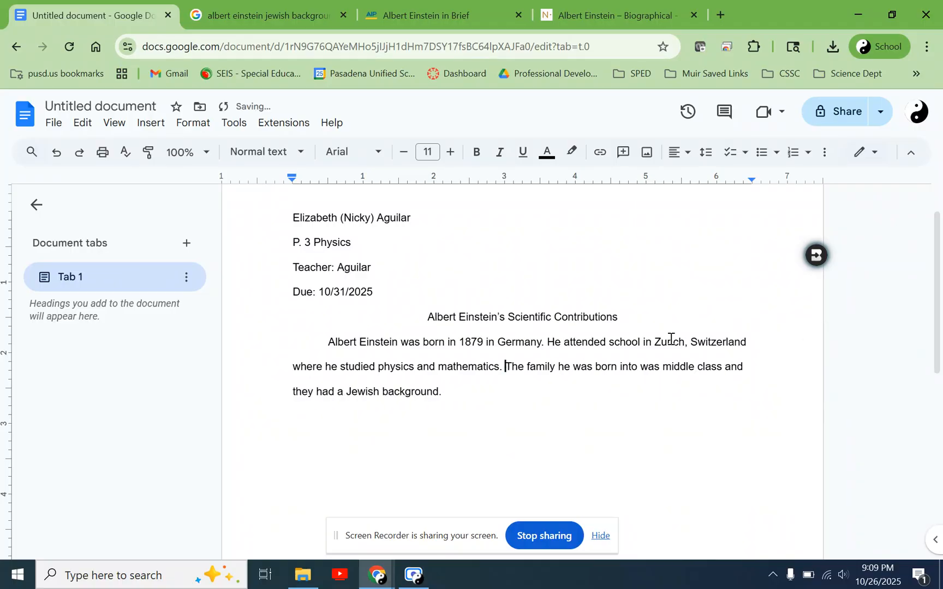
type("He did not")
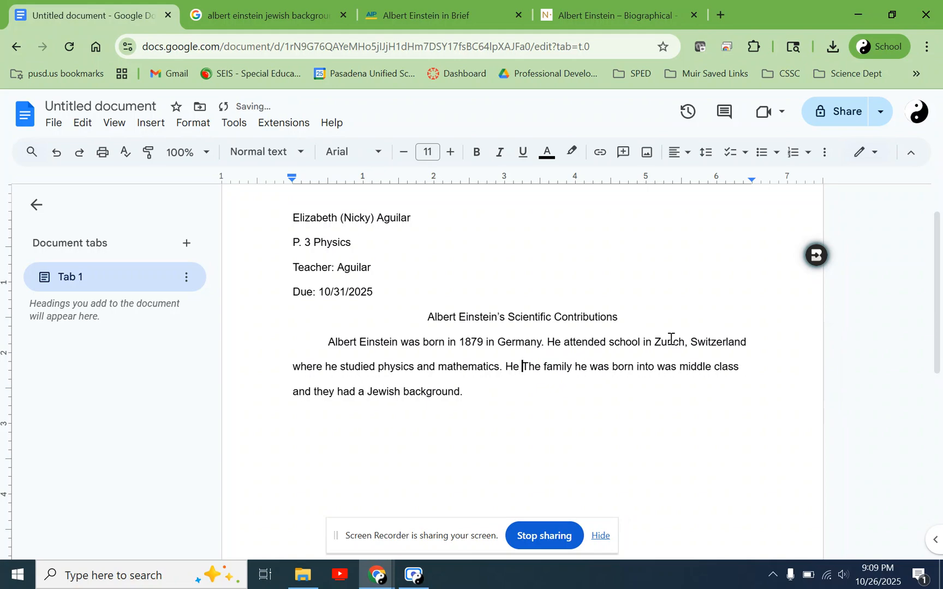
type(" enjoy the")
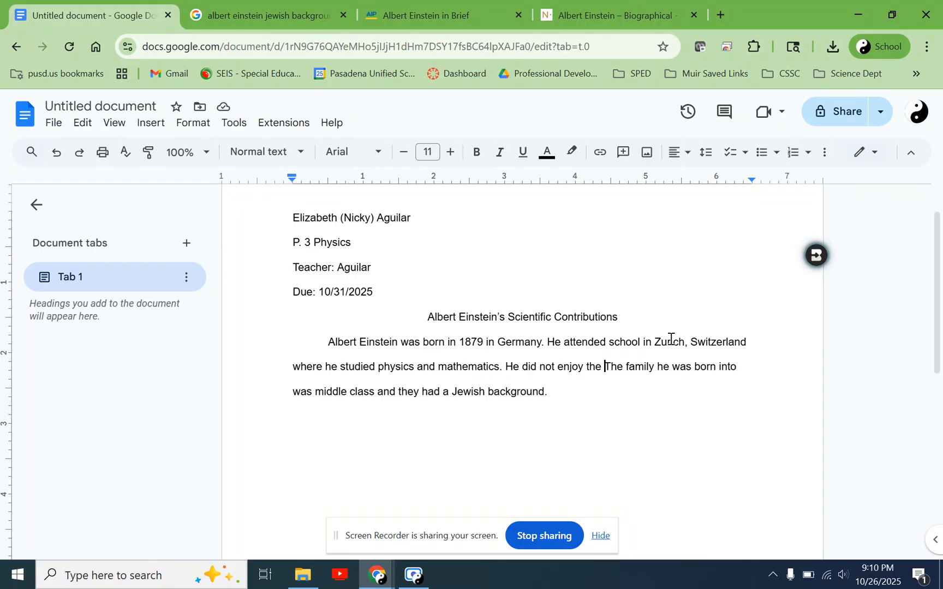
- Recheck the "rote learning" phrase and finish the sentence with "memorization that he had to do in school so he quit when he was 15."
left_click(437, 3)
left_click(335, 352)
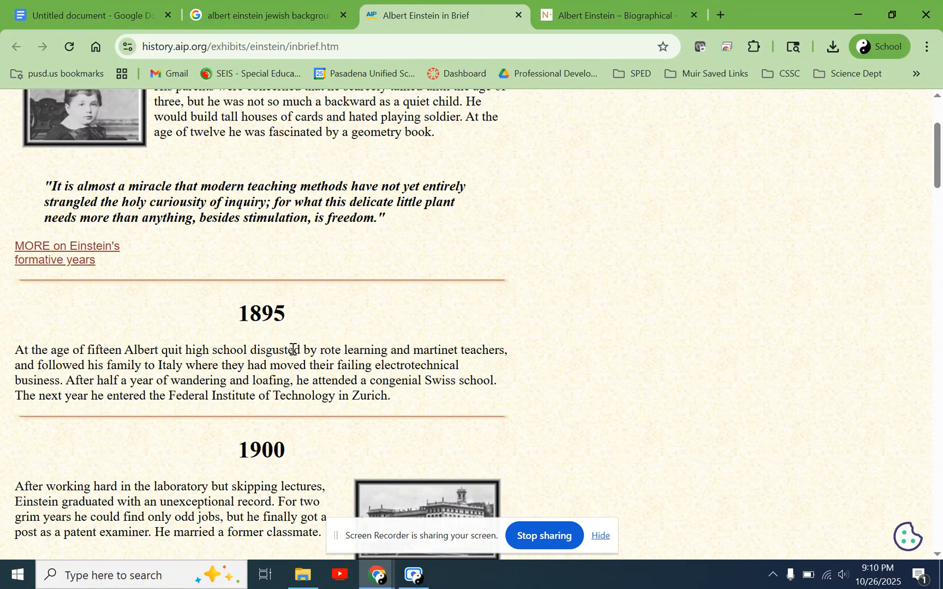
left_click_drag(322, 349, 386, 351)
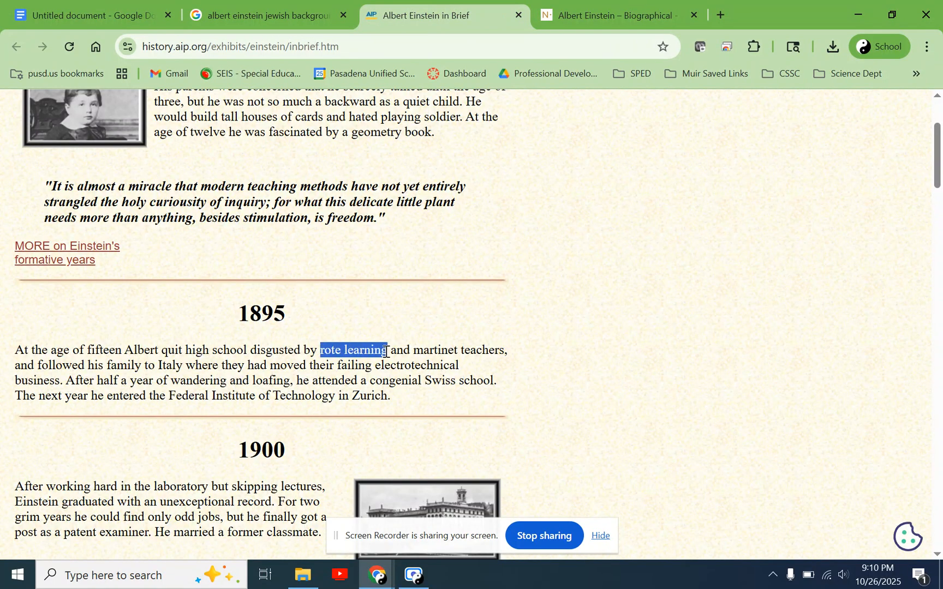
left_click(386, 351)
left_click(157, 6)
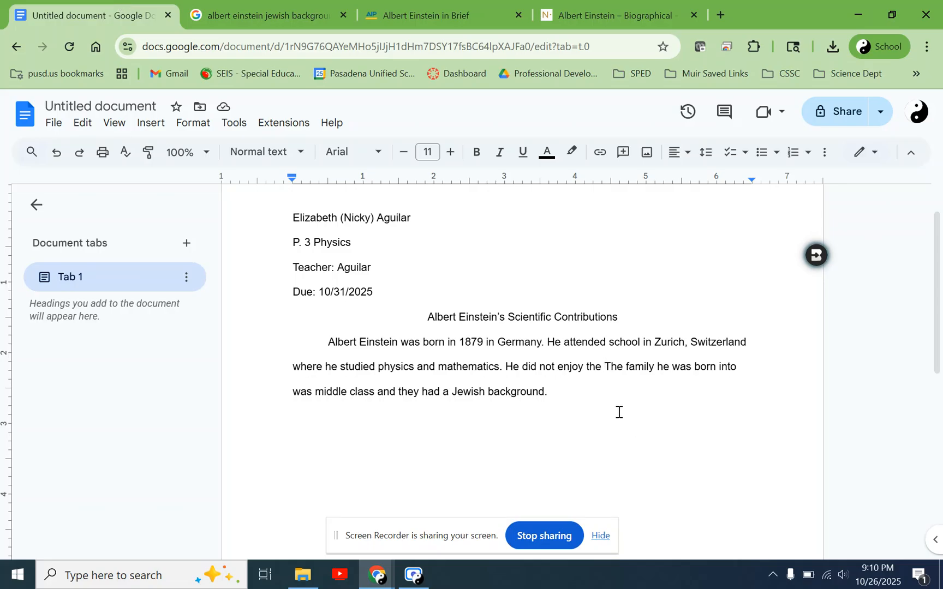
type("memorization that he had to do ")
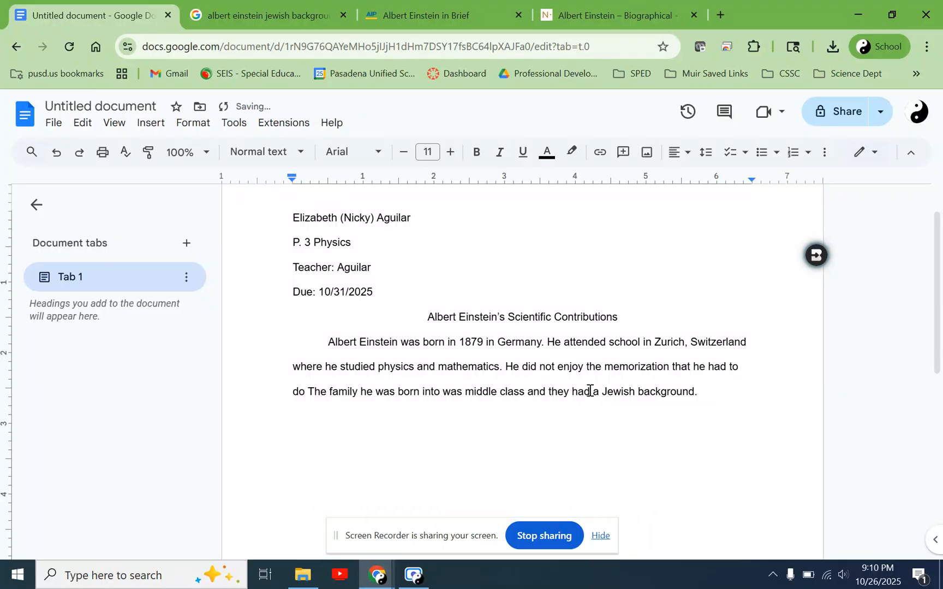
type("in school")
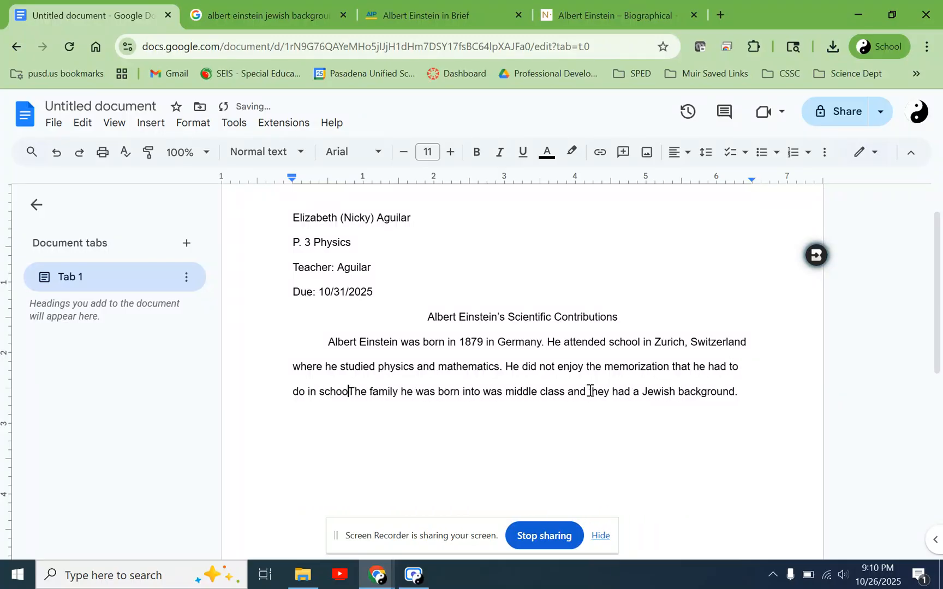
type(" so he quit when he ")
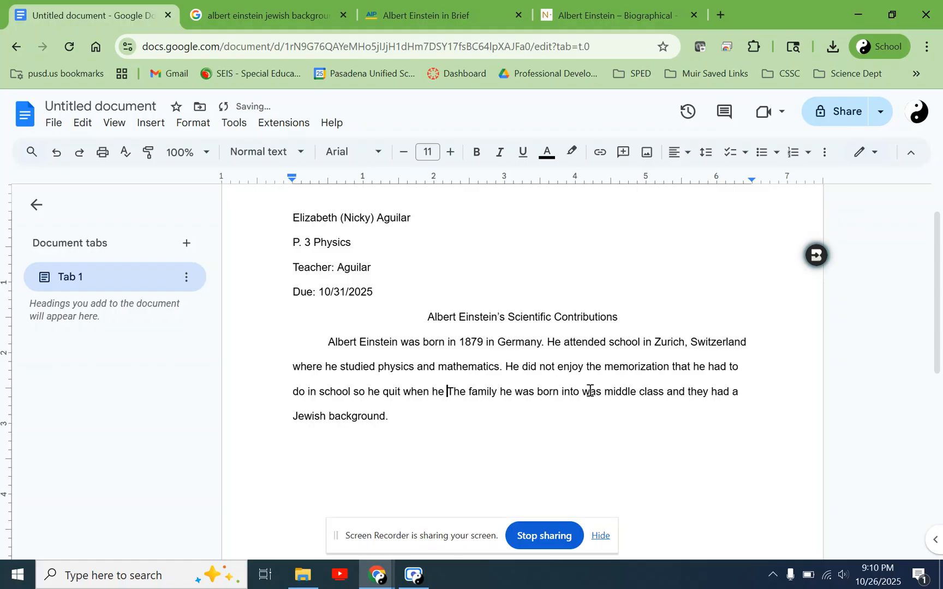
type("was ")
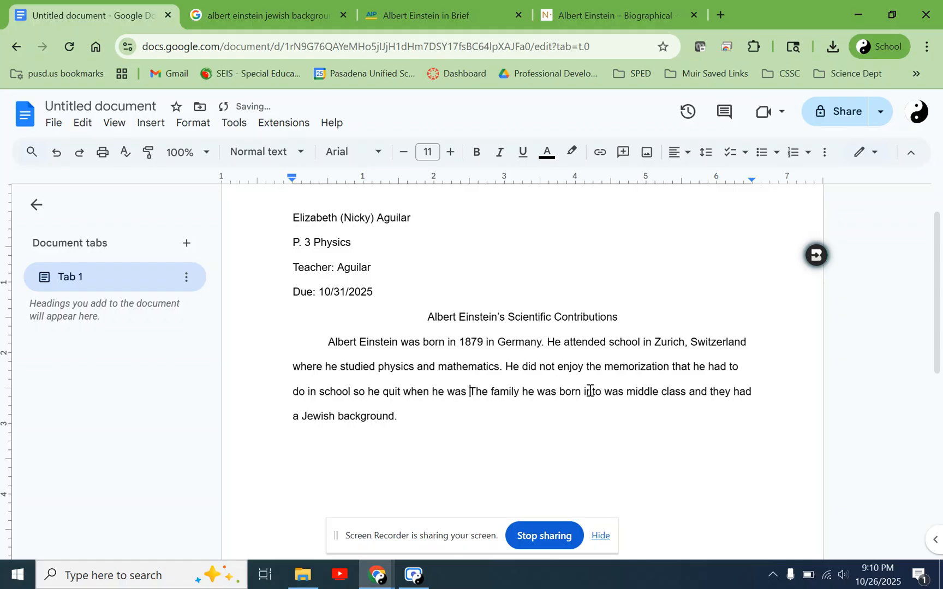
type("15.")
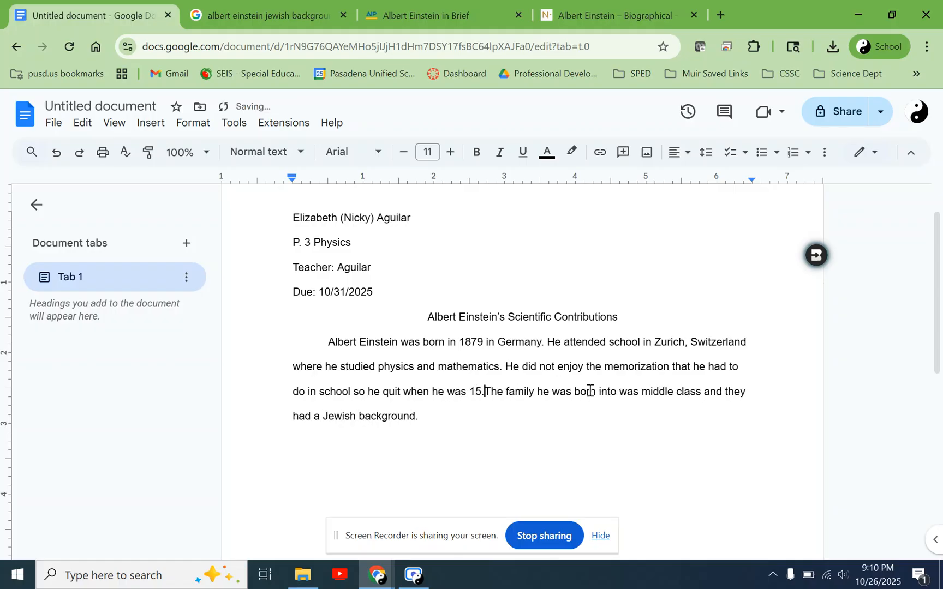
- Move the sentence about disliking memorization and quitting school at 15 to directly after the opening sentence about his birth
key("Left")
key("ctrl+shift+Left")
key("ctrl+shift+Left")
key("ctrl+shift+Left")
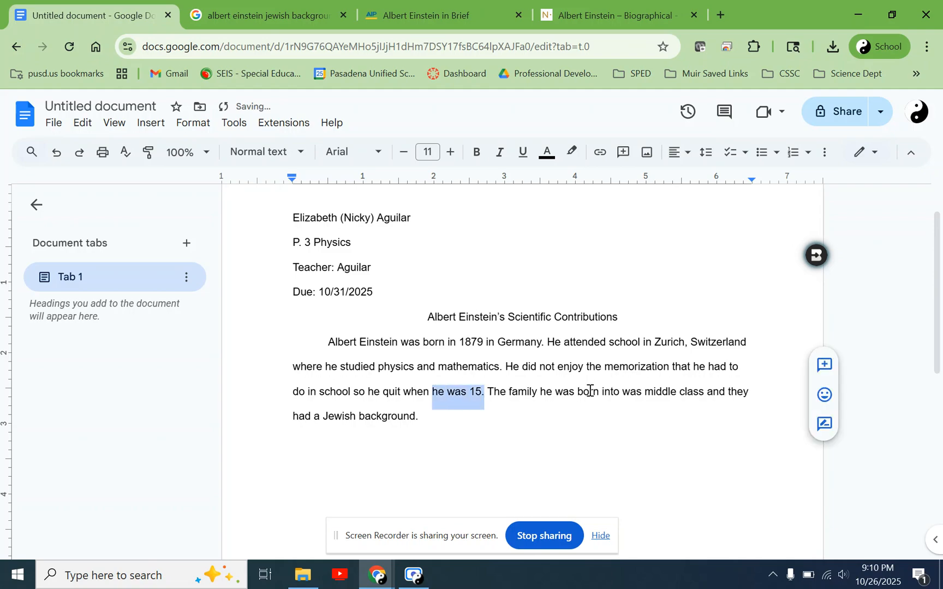
key("ctrl+shift+Left")
key("ctrl+shift+Left")
key("ctrl+shift+Left")
key("ctrl+shift+Left")
key("ctrl+shift+Left")
key("ctrl+shift+Left")
key("ctrl+shift+Left")
key("ctrl+shift+Left")
key("ctrl+shift+Left")
key("ctrl+shift+Left")
key("ctrl+shift+Left")
key("ctrl+shift+Left")
key("ctrl+shift+Left")
key("ctrl+shift+Left")
key("ctrl+shift+Left")
key("ctrl+shift+Left")
key("ctrl+shift+Left")
key("shift+Right")
key("shift+Right")
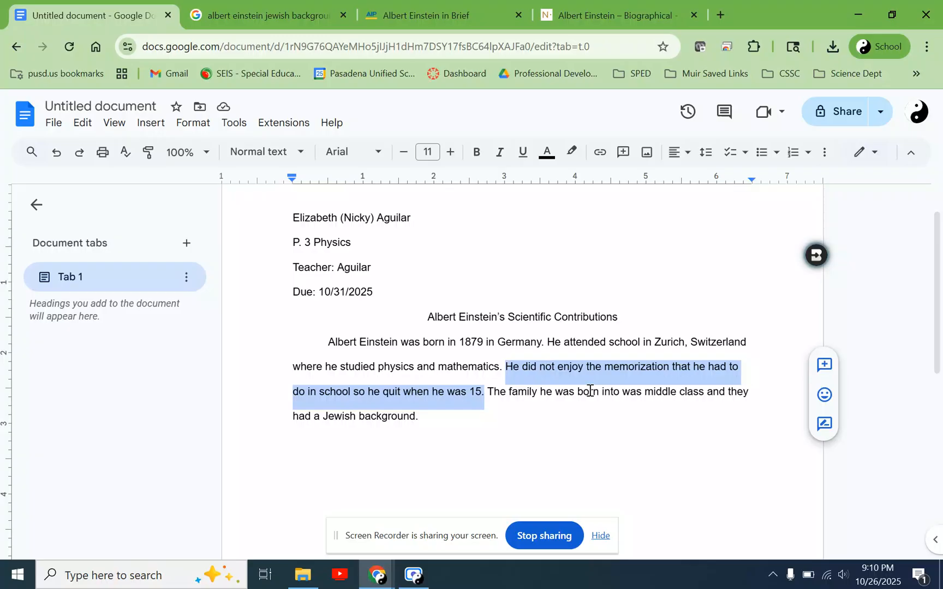
key("BackSpace")
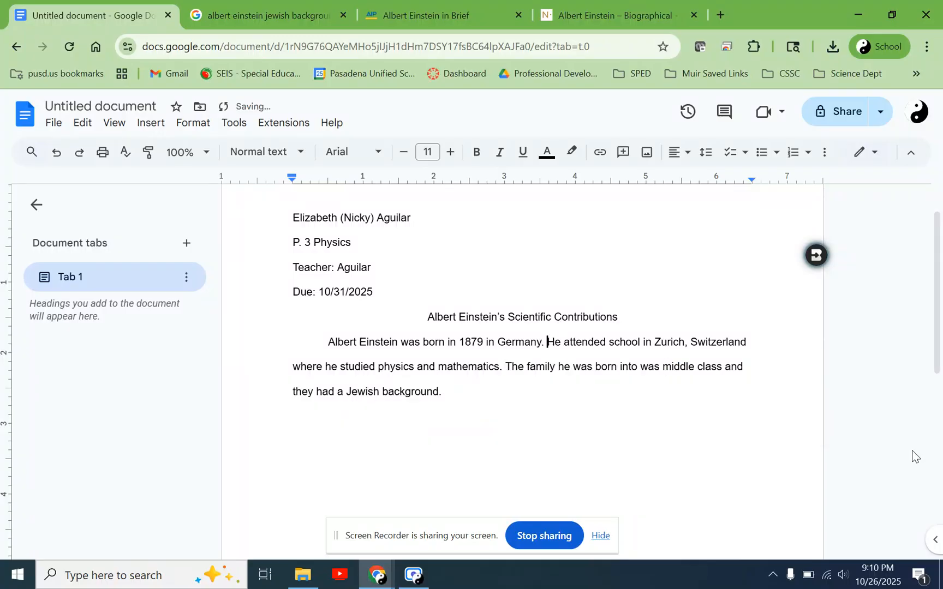
key("ctrl+z")
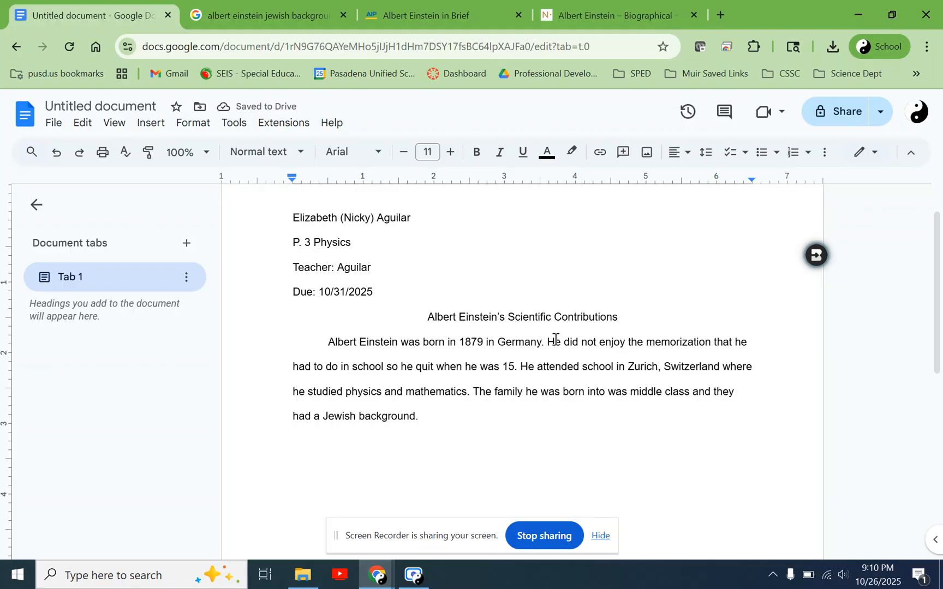
- Compare the sentence about schooling in Zurich with the Nobel Prize biography, examining the year he entered the Polytechnic and his studies
left_click_drag(554, 342, 683, 378)
left_click(605, 342)
left_click(582, 7)
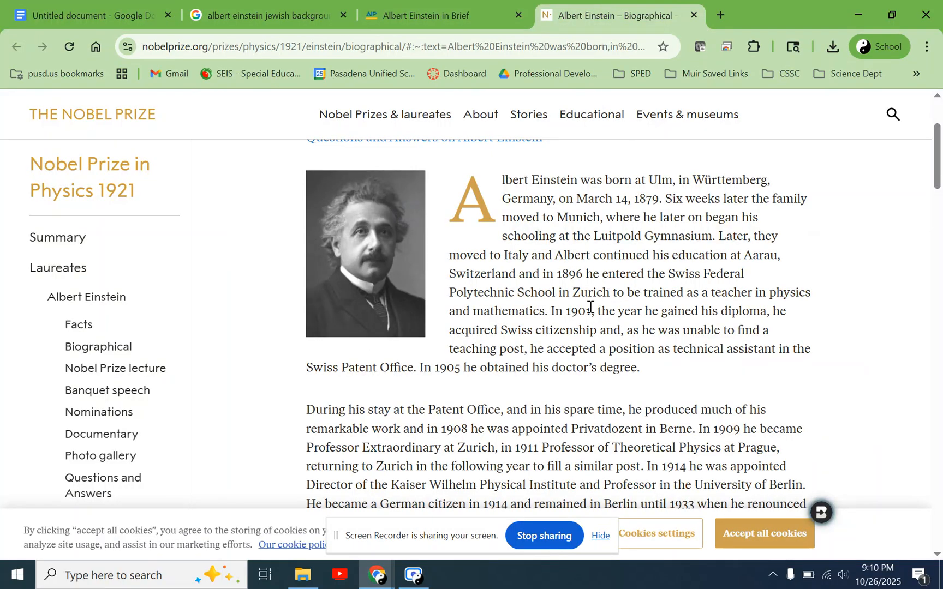
left_click_drag(587, 275, 559, 274)
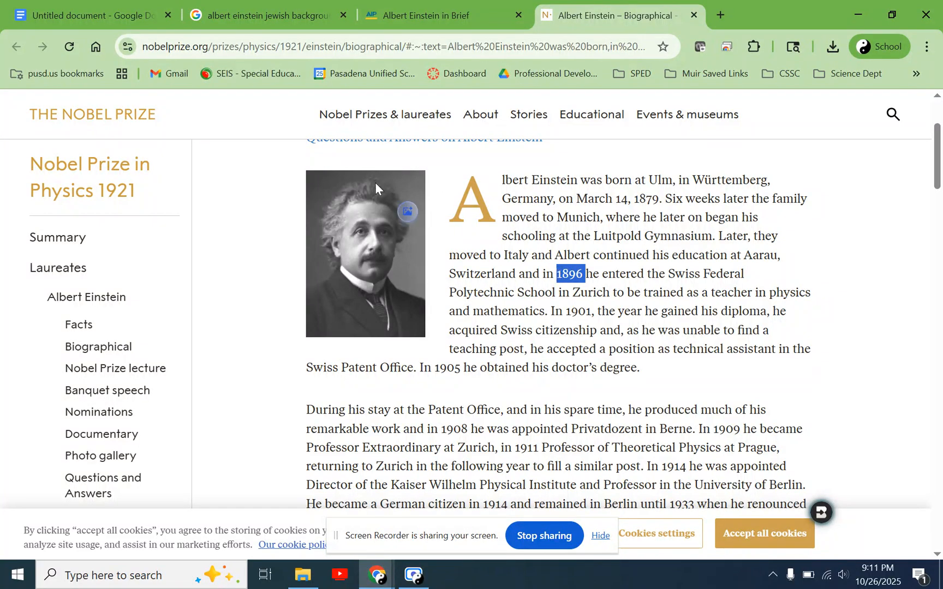
left_click(564, 325)
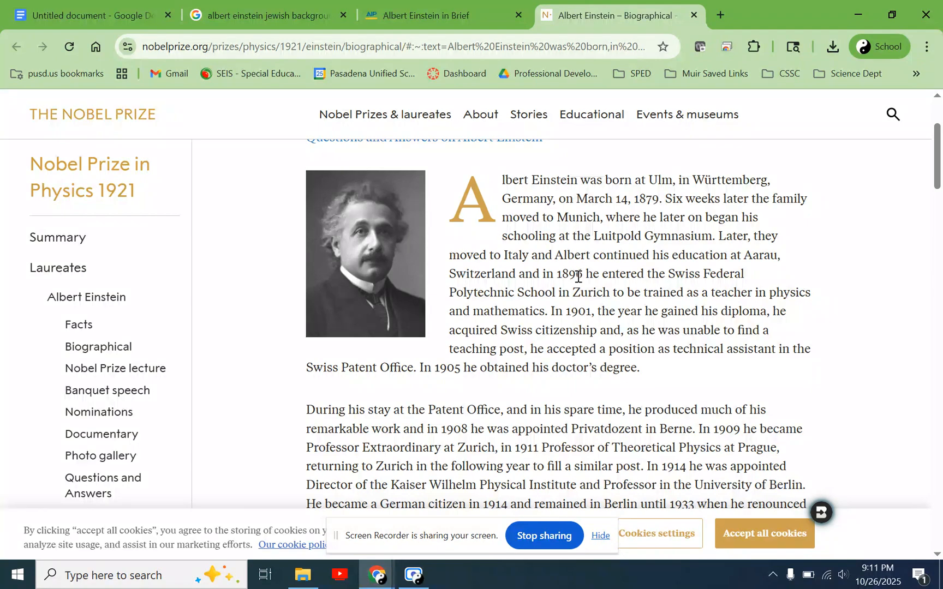
left_click_drag(562, 274, 553, 316)
left_click(588, 324)
scroll(589, 324, "down", 1)
scroll(486, 299, "down", 2)
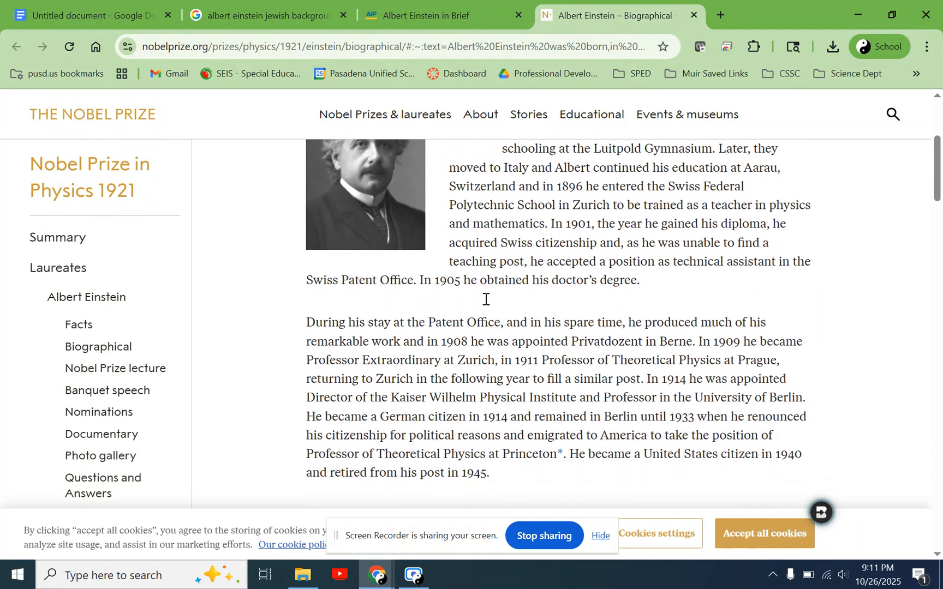
- In the document, continue the paragraph after the Jewish background sentence with "Albert Einstein was important to the scientific community because"
left_click(110, 4)
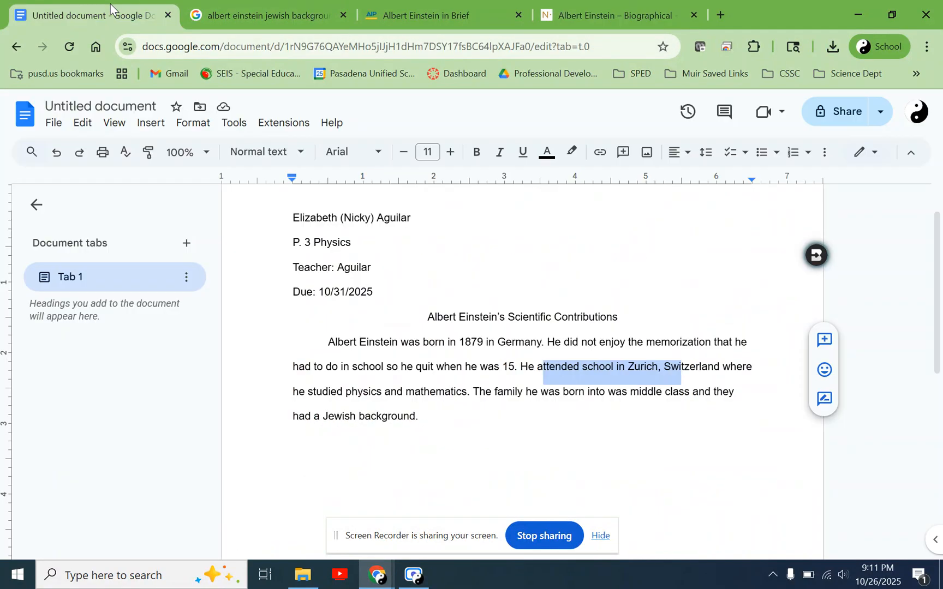
left_click(454, 430)
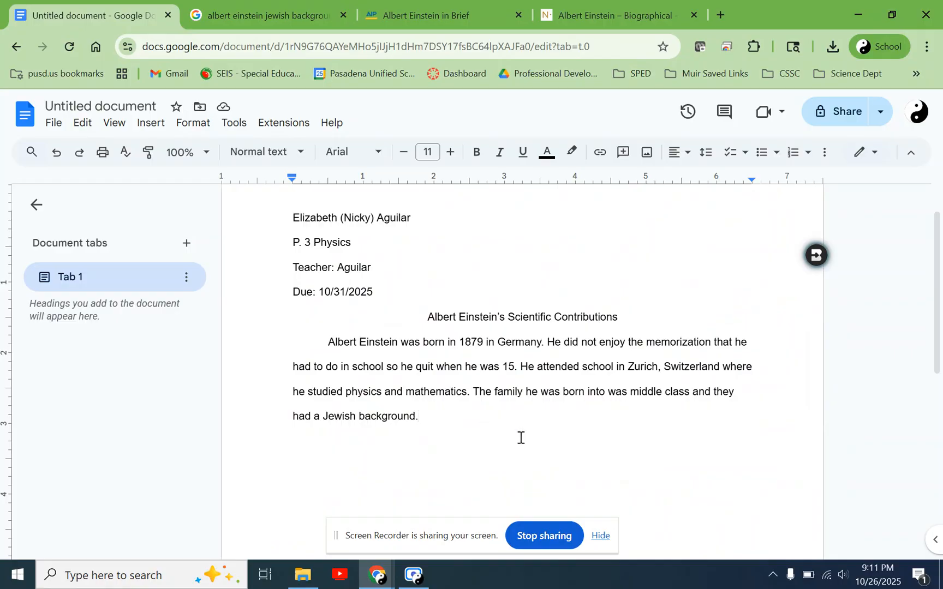
left_click_drag(327, 341, 434, 419)
left_click(435, 419)
type("Alb")
type("ert Einstin")
type("ein wa")
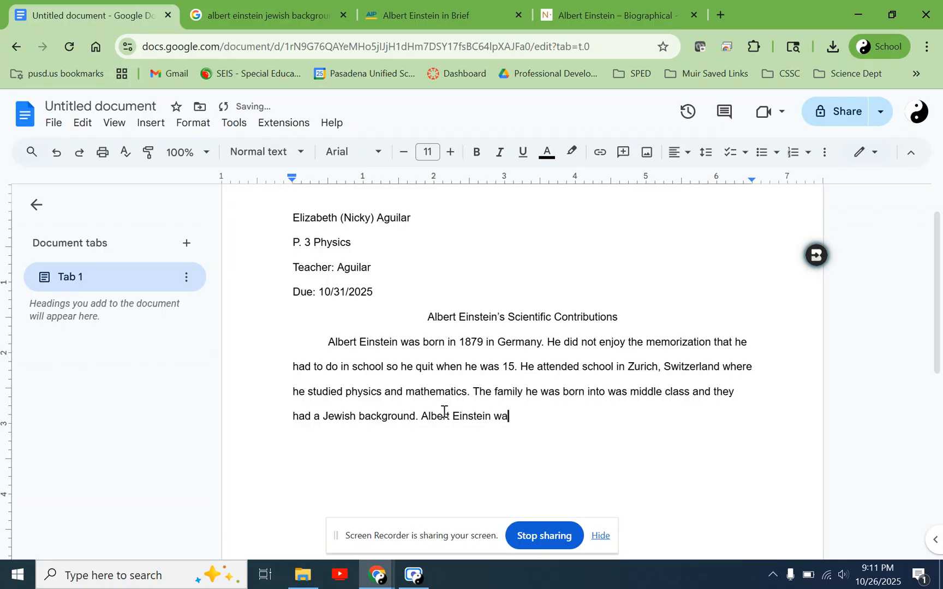
type("s important to t")
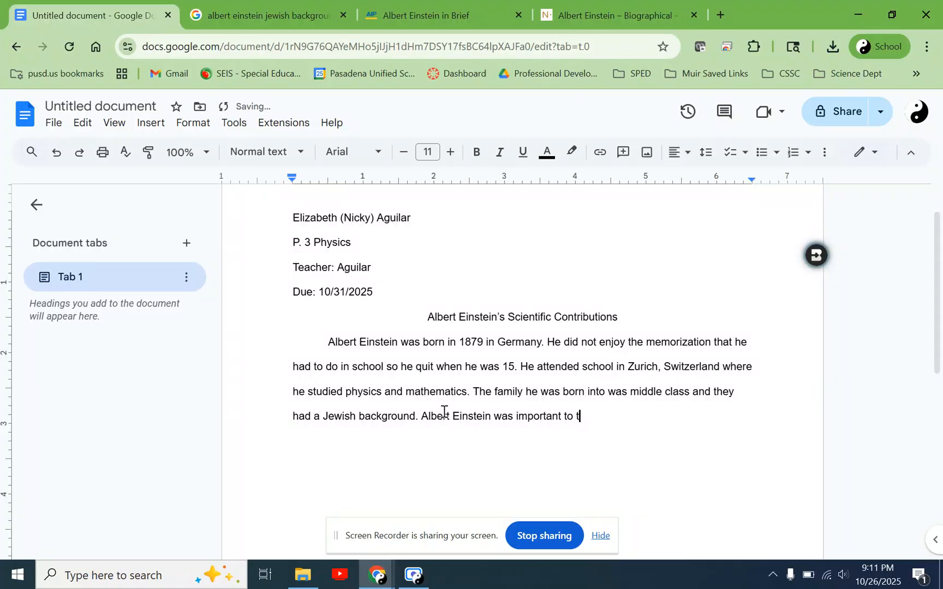
type("he scientific community")
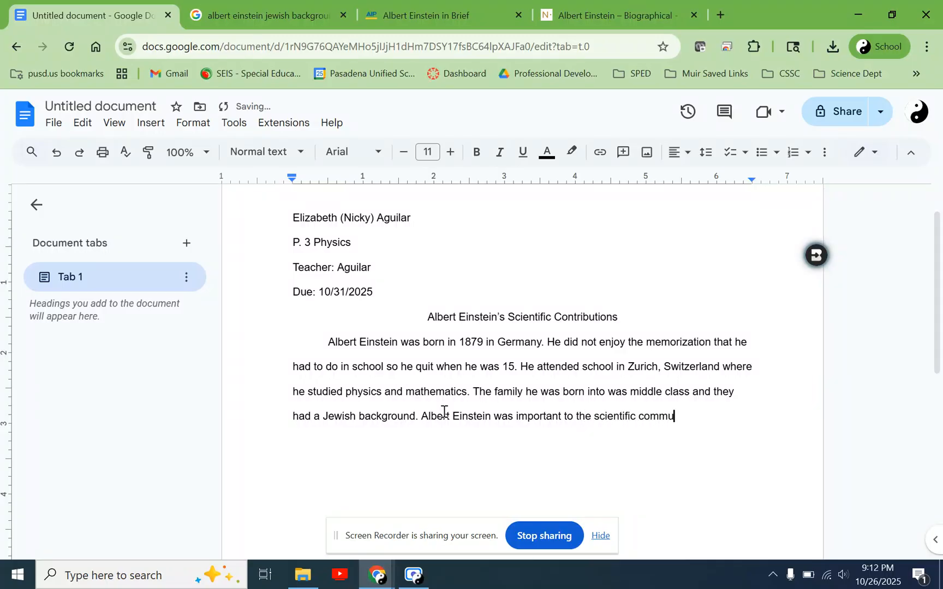
type("ecause")
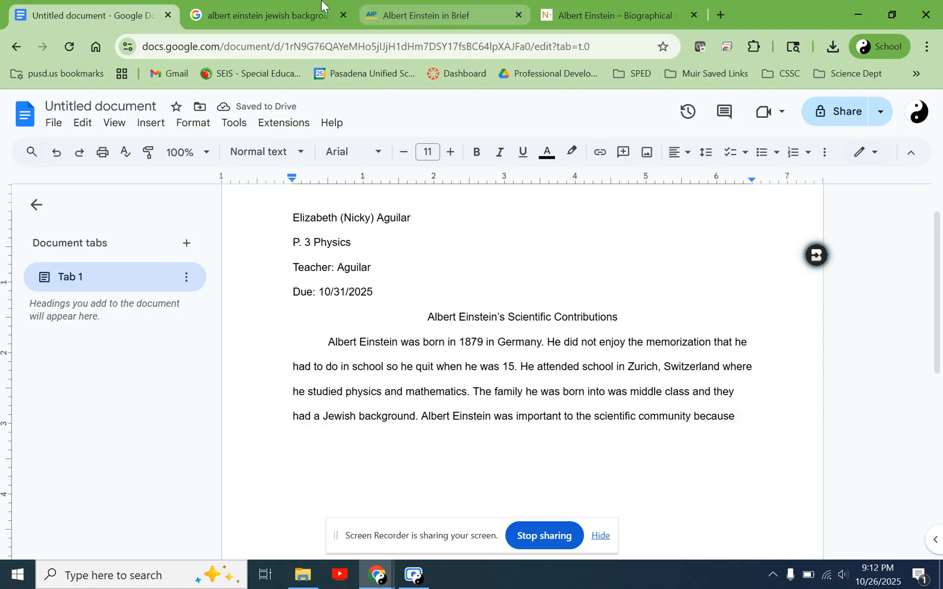
- Review the search query on Einstein's Jewish background and look through the AIP "Albert Einstein in Brief" page to its end
left_click(278, 3)
left_click_drag(440, 118, 160, 116)
scroll(383, 332, "up", 6)
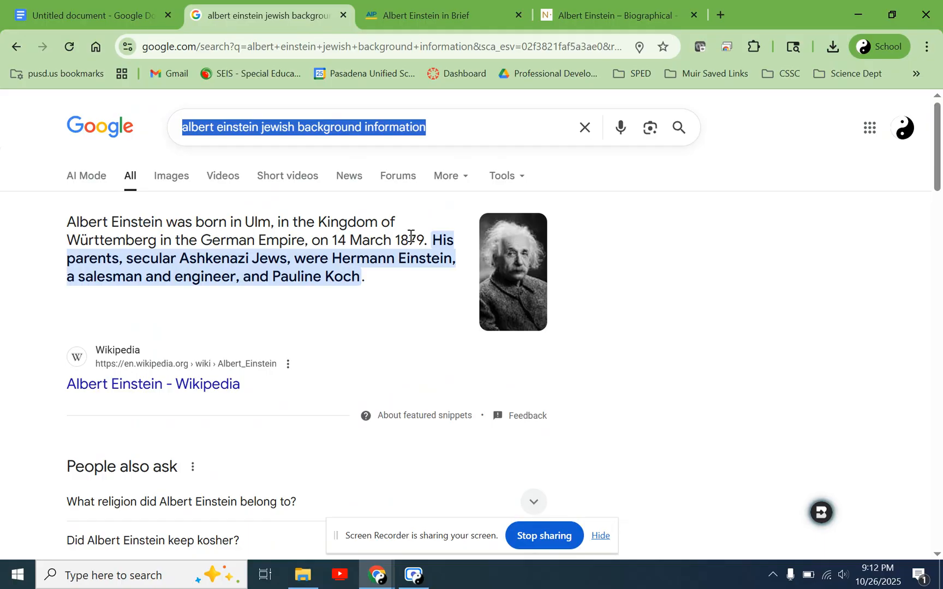
left_click(427, 9)
scroll(254, 253, "up", 3)
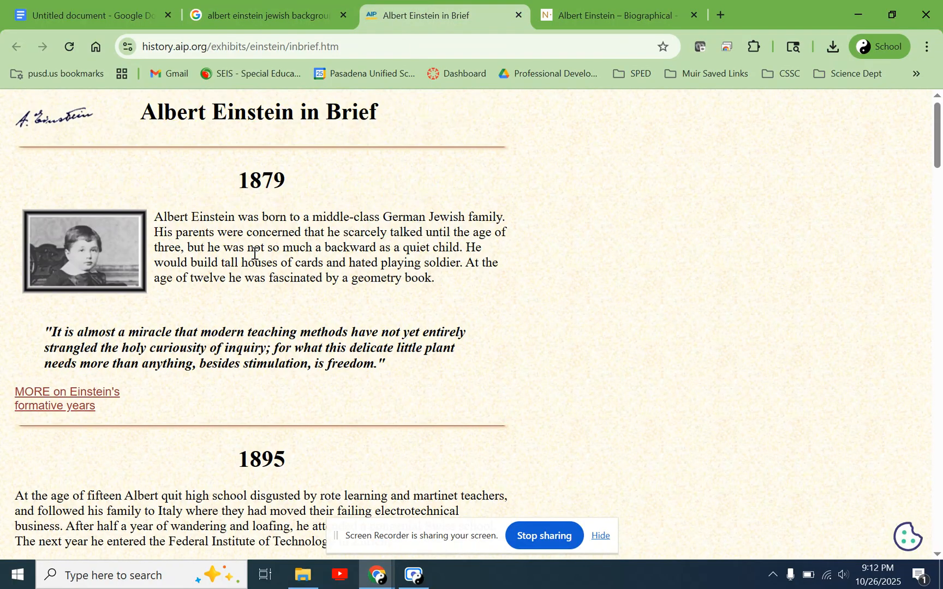
scroll(255, 253, "down", 15)
scroll(255, 253, "down", 15)
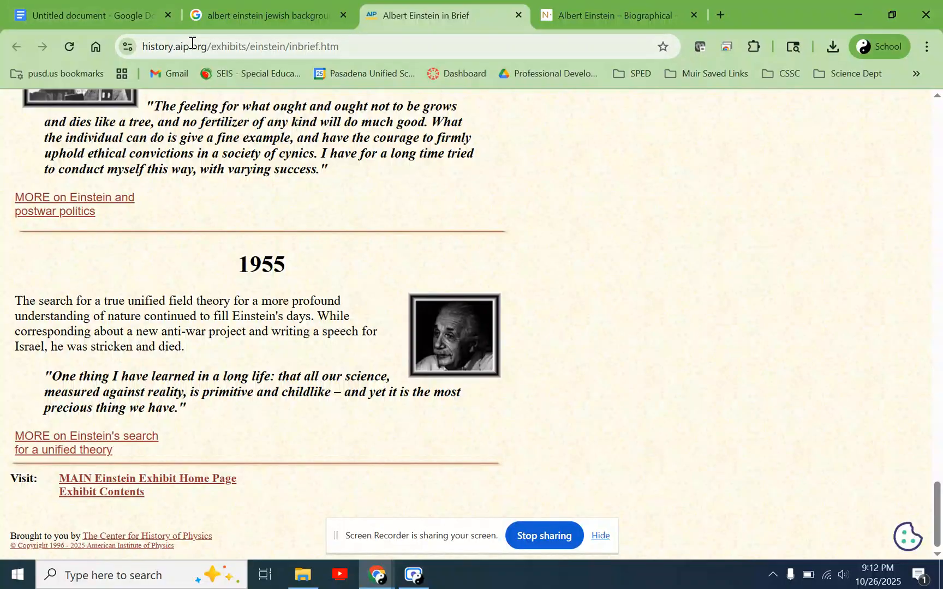
- Examine the AIP page's web address and the publisher and copyright lines in its footer
left_click_drag(174, 46, 142, 48)
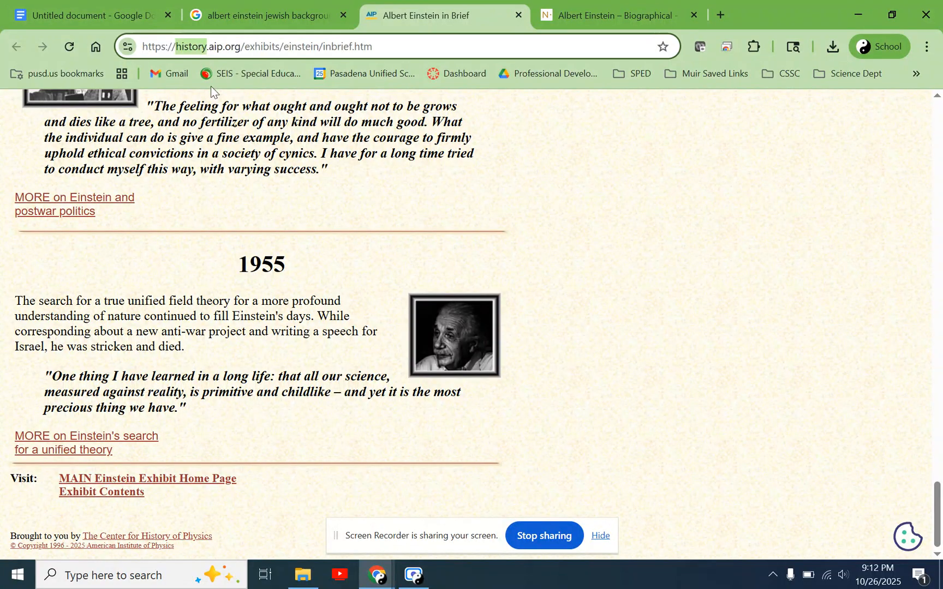
left_click(241, 216)
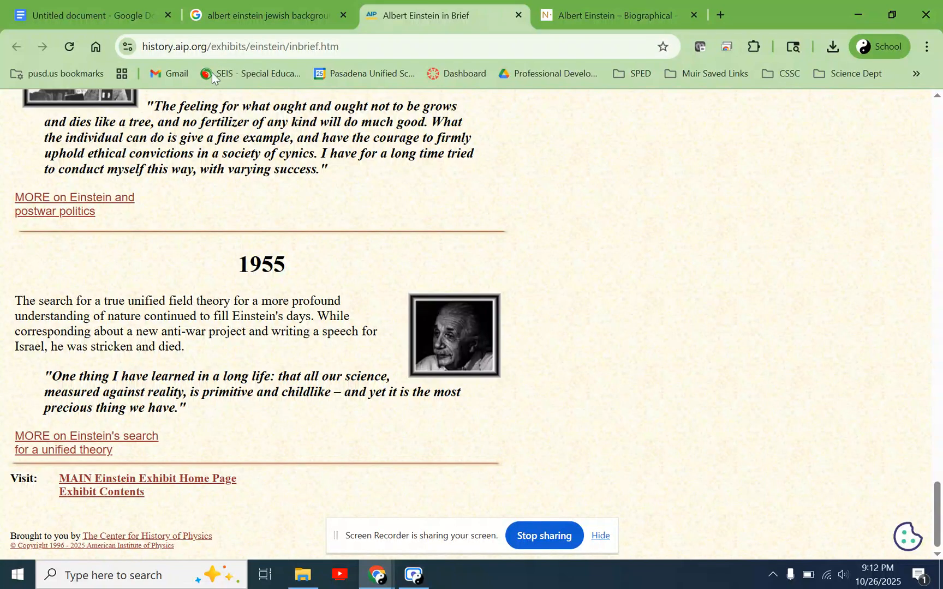
left_click(206, 49)
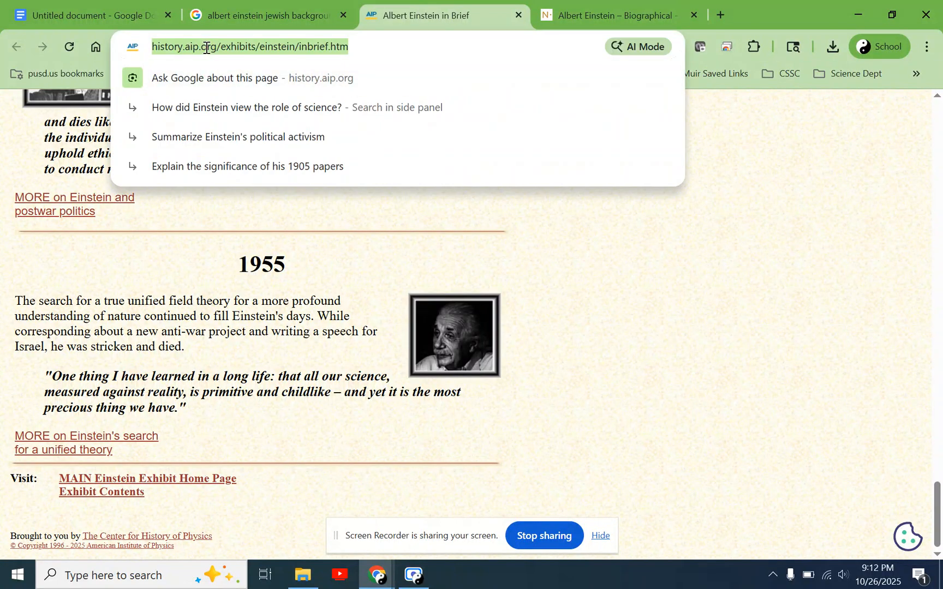
left_click(235, 234)
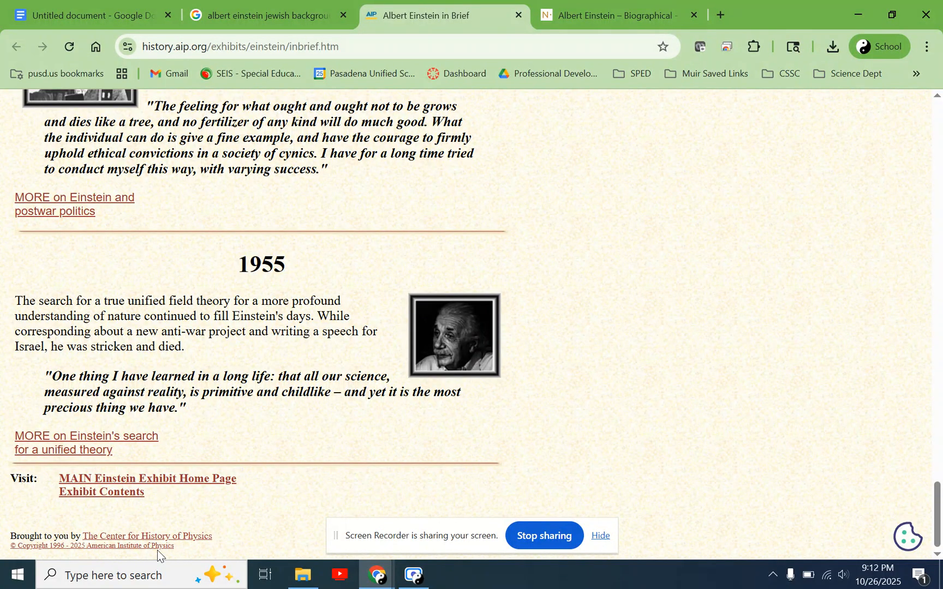
left_click_drag(179, 547, 11, 537)
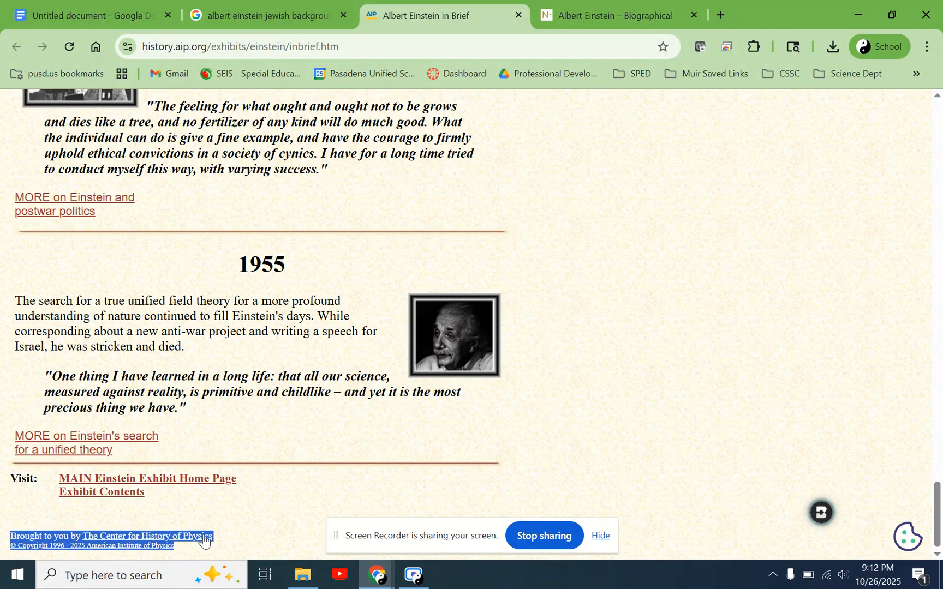
left_click(79, 516)
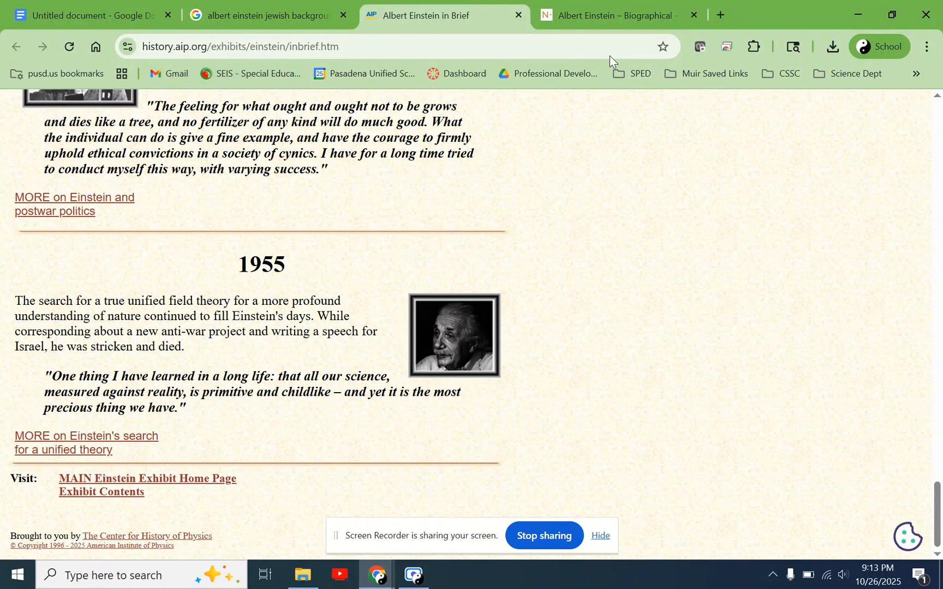
- Copy the AIP page's web address into the document, a few blank lines below the paragraph
left_click(353, 43)
key("ctrl+c")
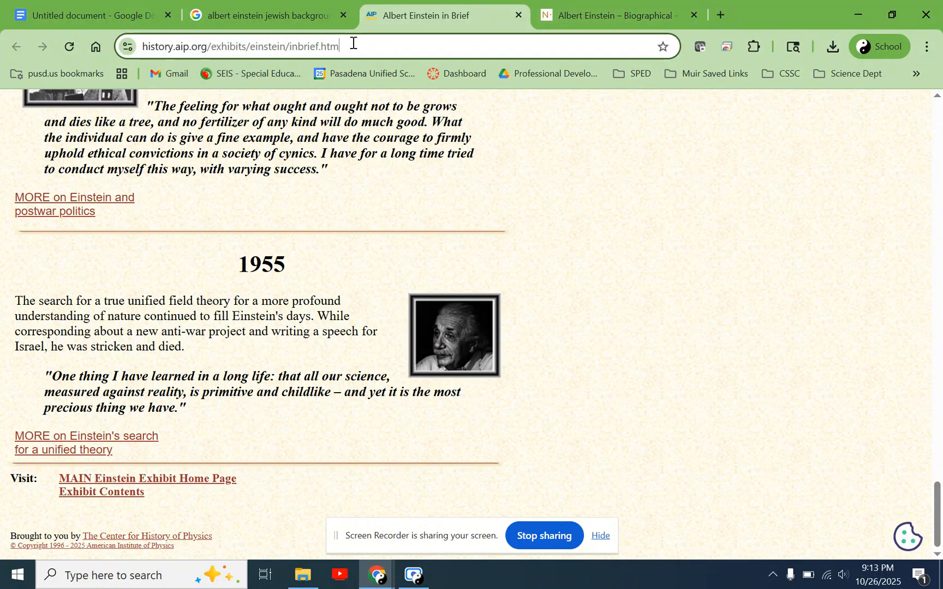
left_click(106, 9)
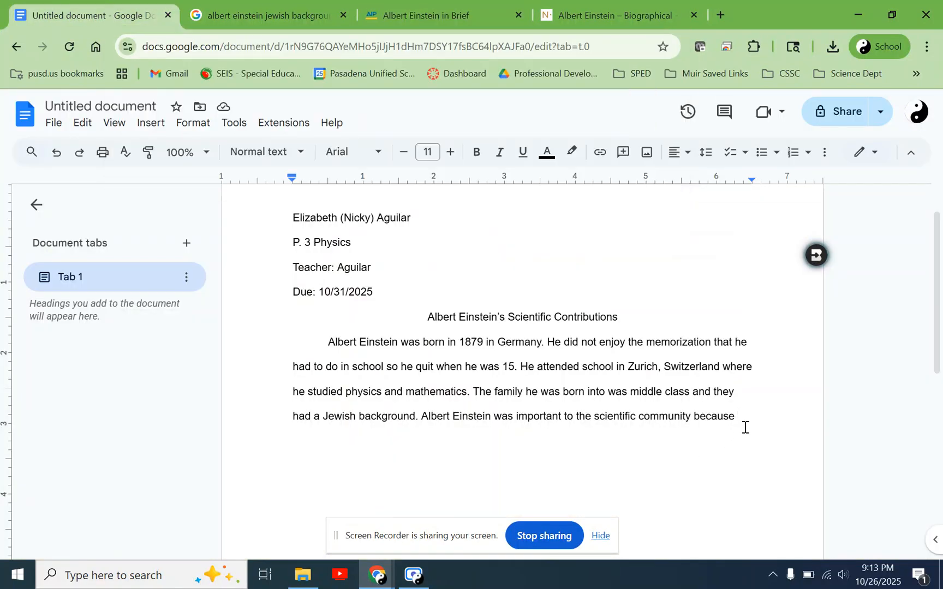
key("Return")
key("ctrl+v")
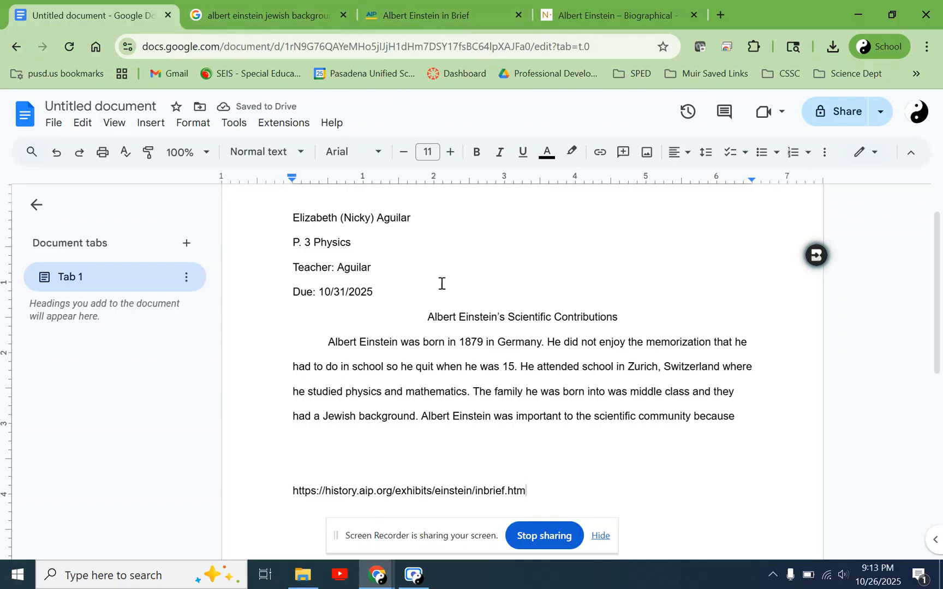
- Copy the Nobel Prize biography's web address onto a new line below the AIP link in the document
left_click(430, 7)
left_click(92, 15)
left_click(629, 7)
left_click(363, 48)
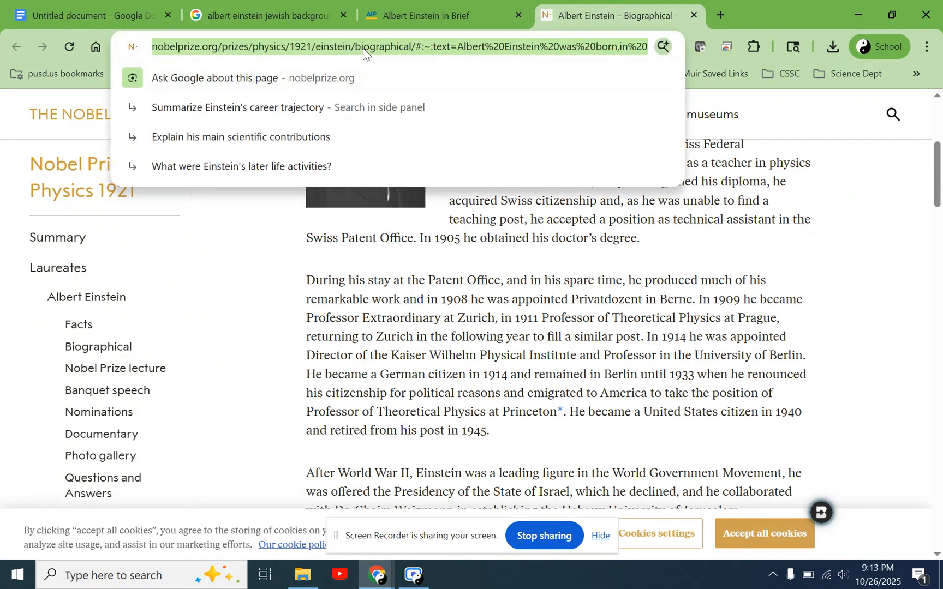
left_click(44, 10)
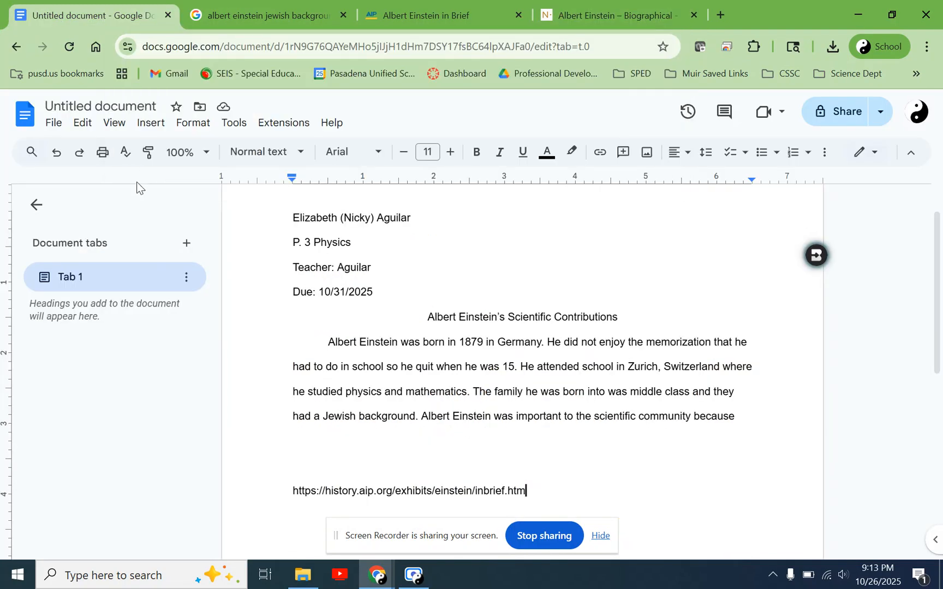
key("Return")
type("https://www.nobelprize.org/prizes/physics/1921/einstein/biographical/#:~:text=Albert%20Einstein%20was%20born,in%20the%20University%20of%20Berlin.")
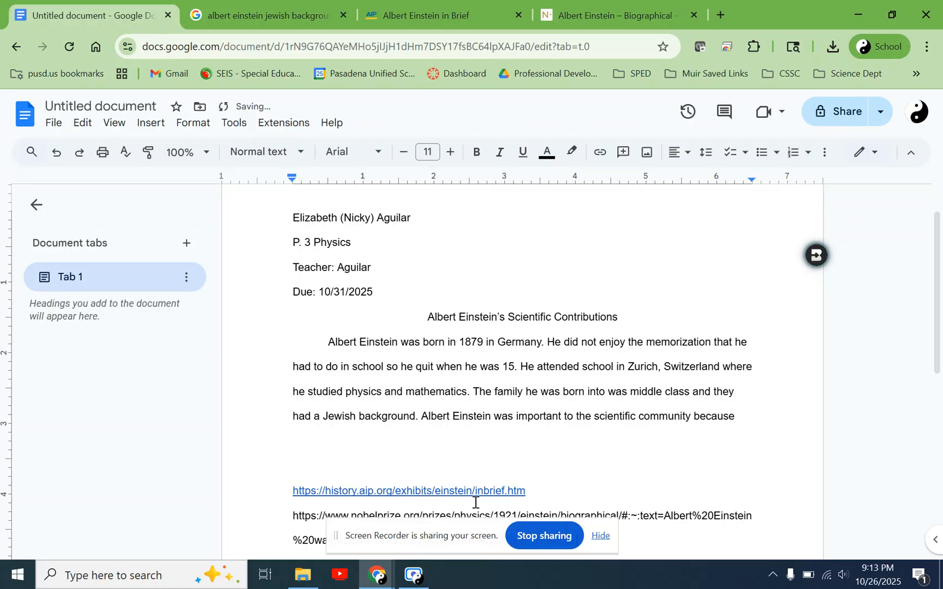
- Turn the Nobel Prize and AIP links into a dashed list
scroll(399, 470, "down", 1)
scroll(399, 470, "down", 1)
left_click(284, 394)
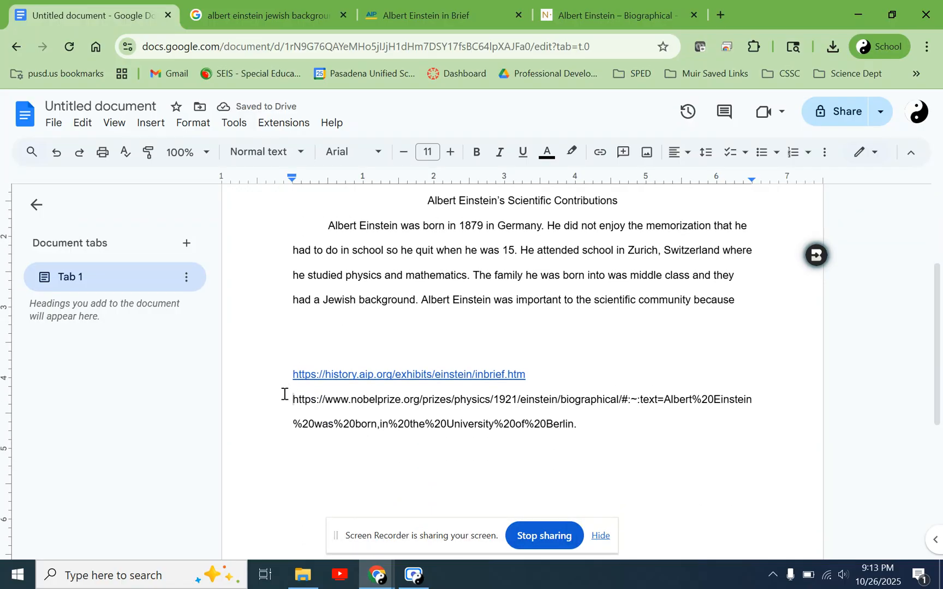
type("-")
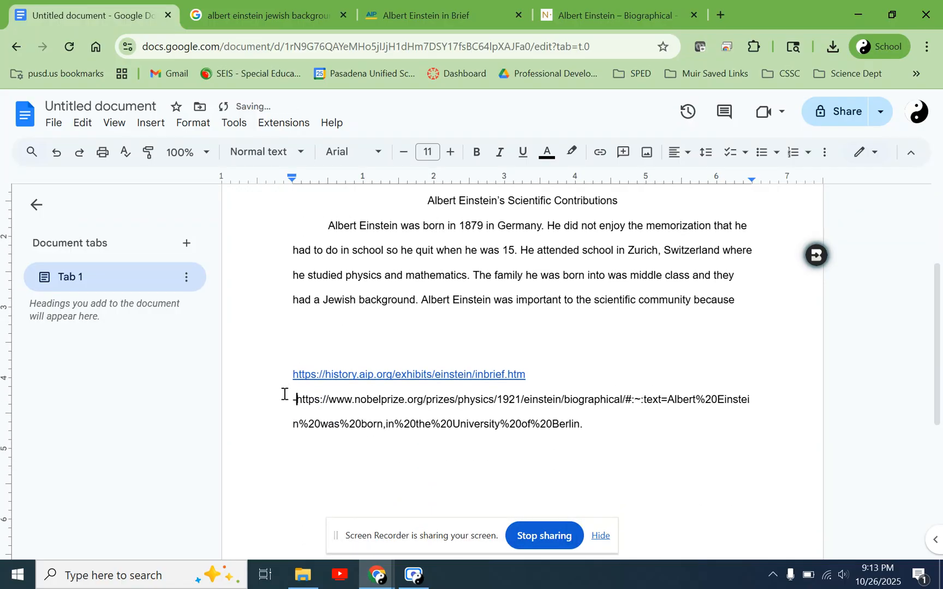
left_click(288, 365)
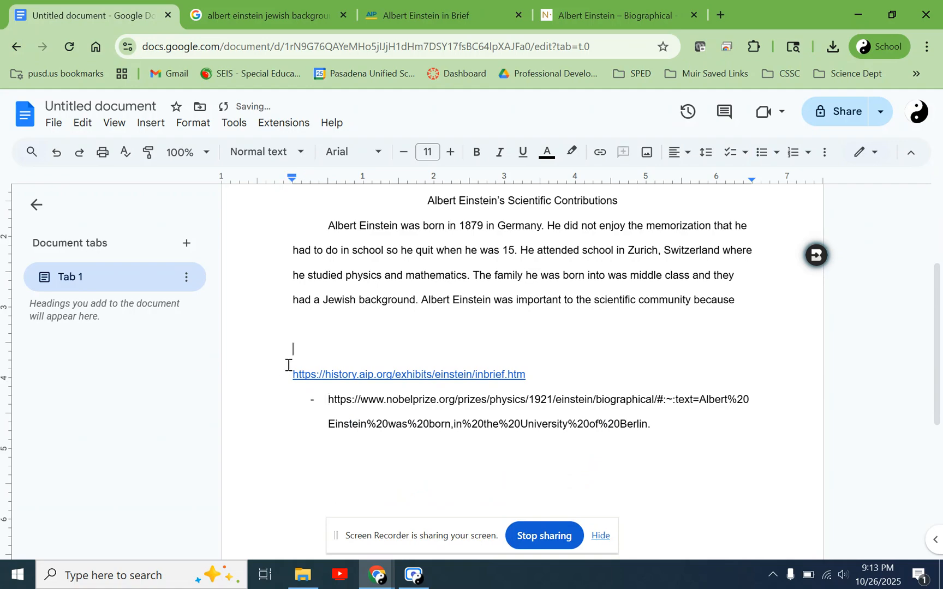
key("Down")
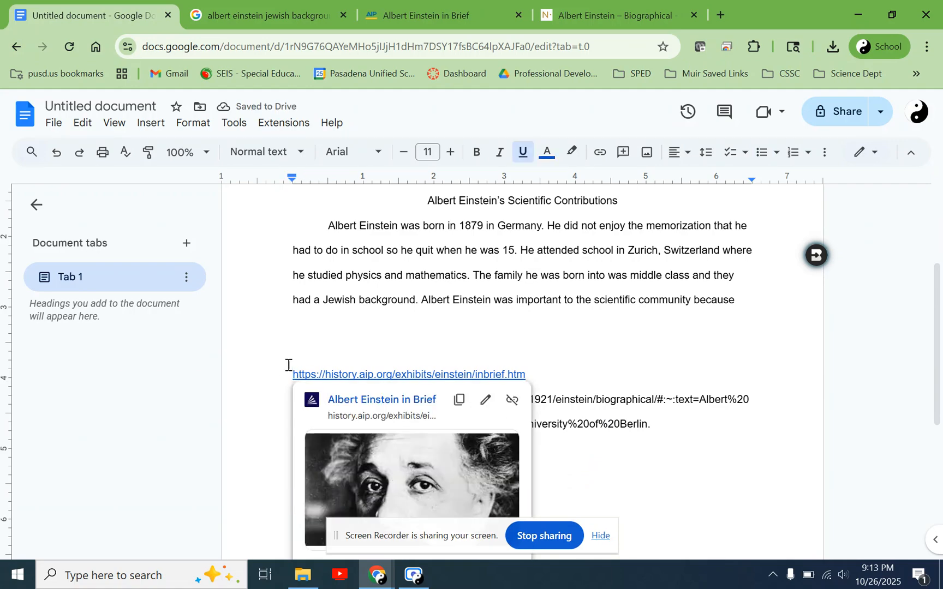
type("-")
left_click(595, 397)
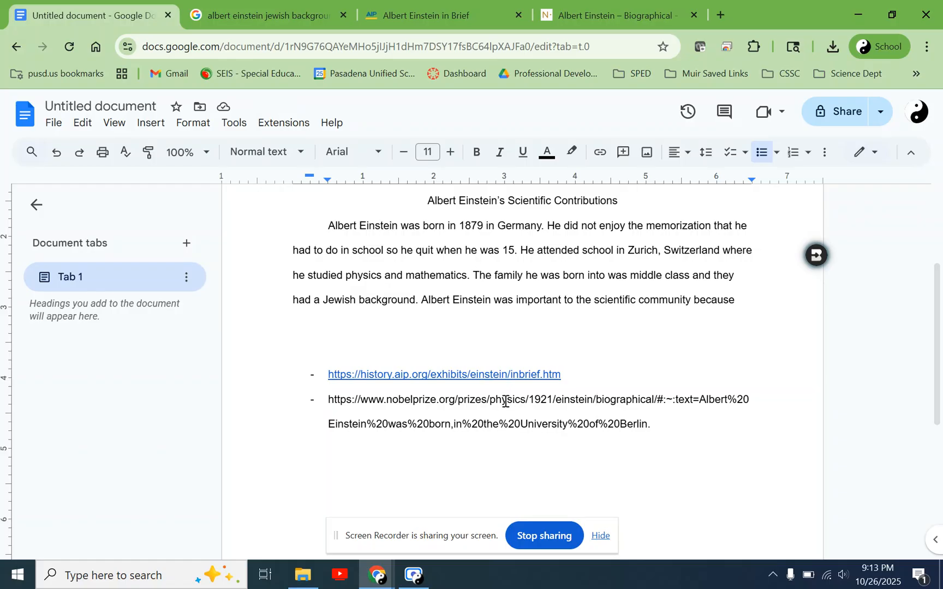
- Delete both dashed source links and start a round-bulleted list in their place
left_click(661, 423)
left_click_drag(661, 423, 320, 376)
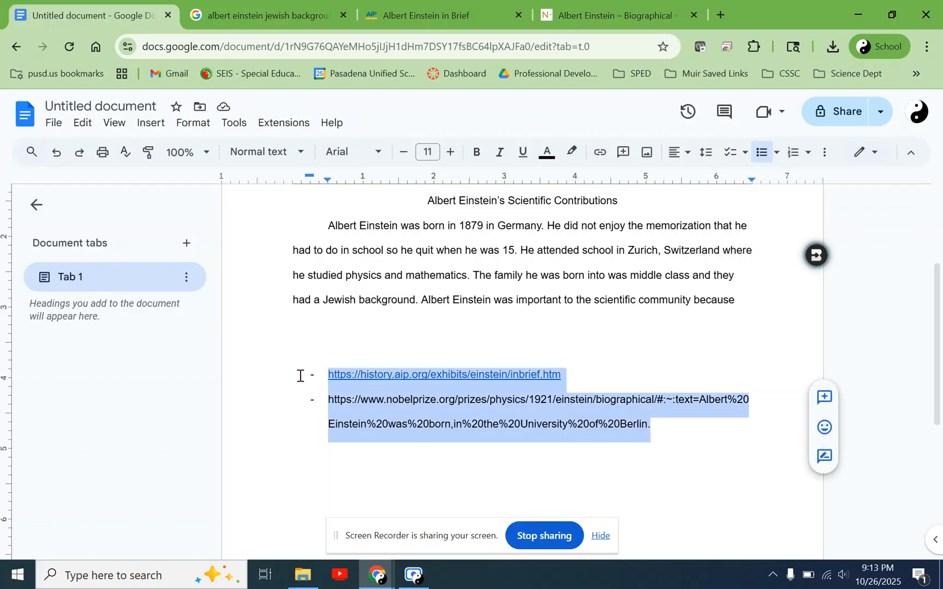
key("BackSpace")
key("BackSpace")
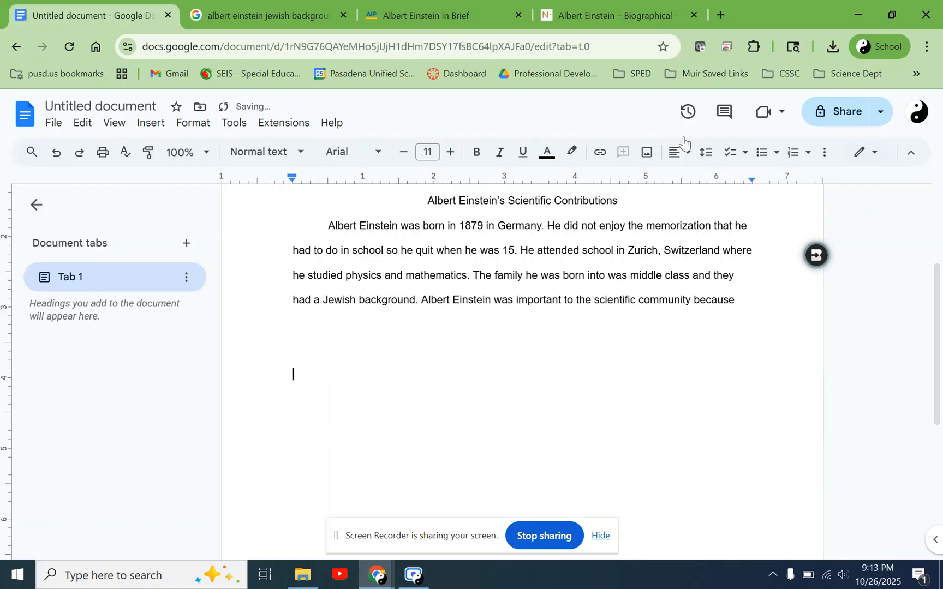
left_click(766, 157)
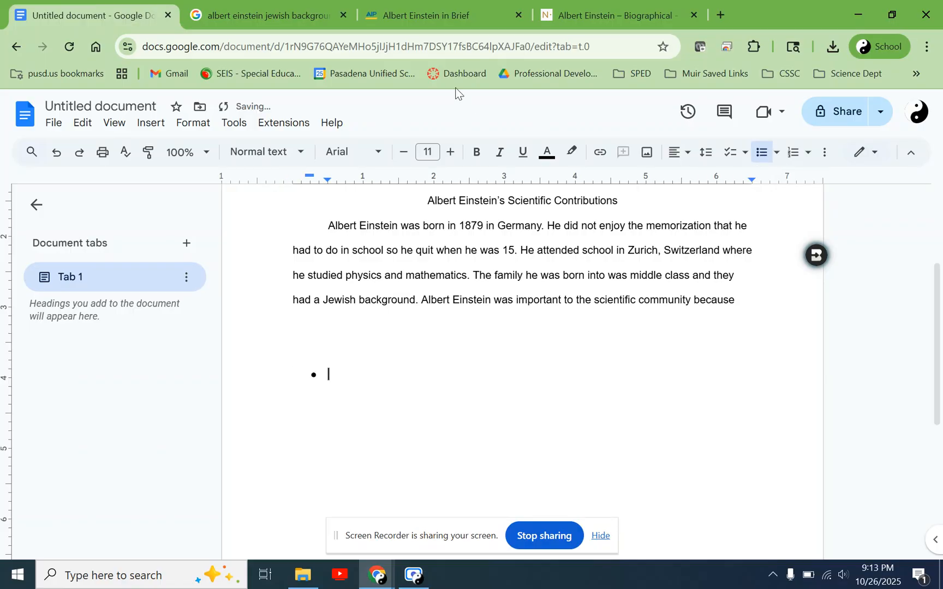
- Copy the AIP and Nobel Prize page addresses into the round-bulleted list as separate source links, leaving an empty bullet after them
left_click(446, 5)
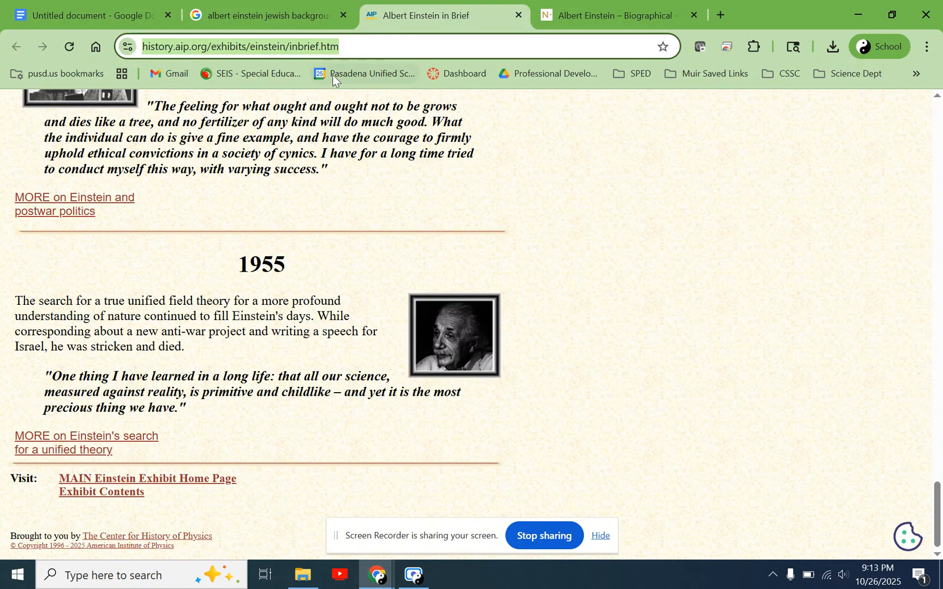
left_click(89, 5)
type("https://history.aip.org/exhibits/einstein/inbrief.htm")
left_click(619, 9)
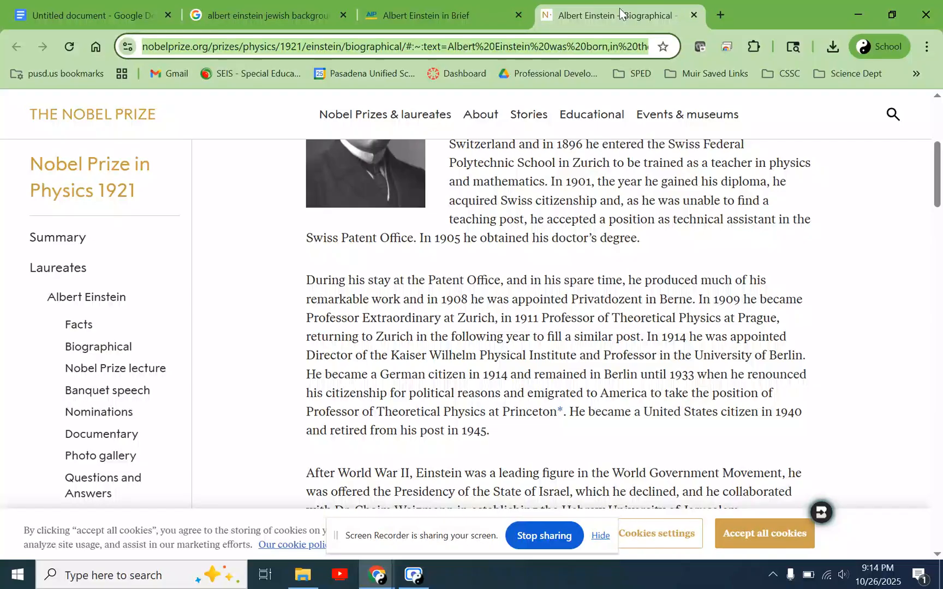
left_click(106, 7)
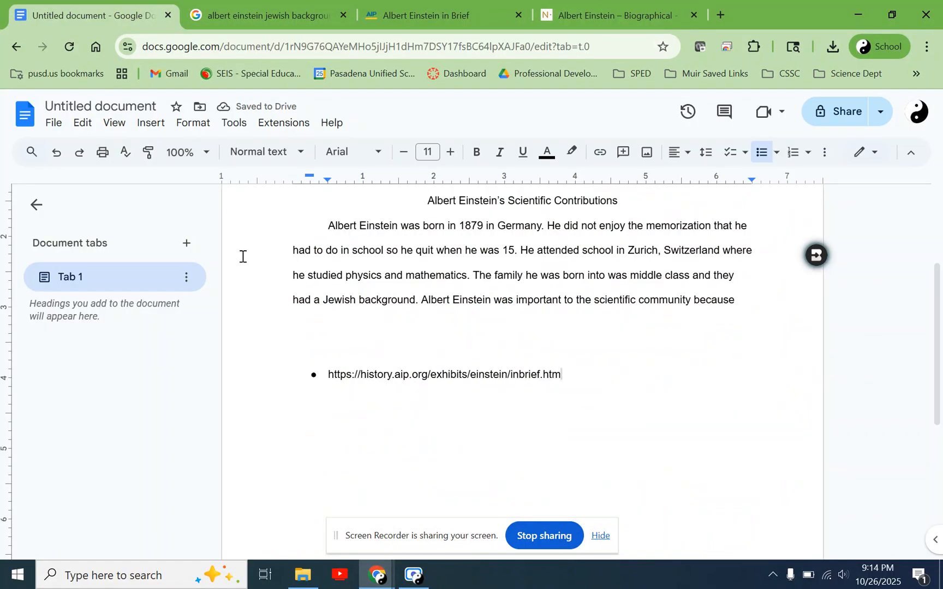
key("Return")
type("https://www.nobelprize.org/prizes/physics/1921/einstein/biographical/#:~:text=Albert%20Einstein%20was%20born,in%20the%20University%20of%20Berlin.")
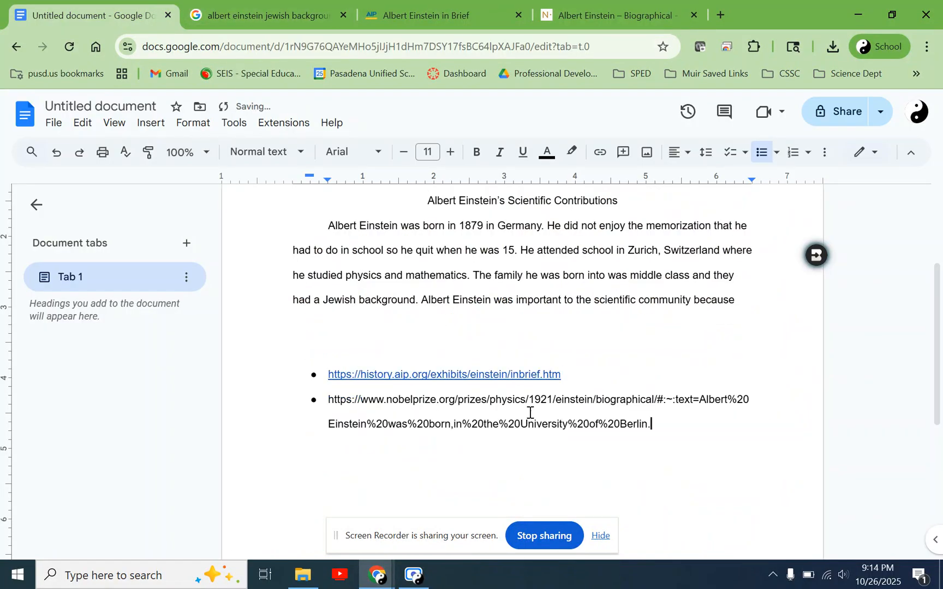
key("Return")
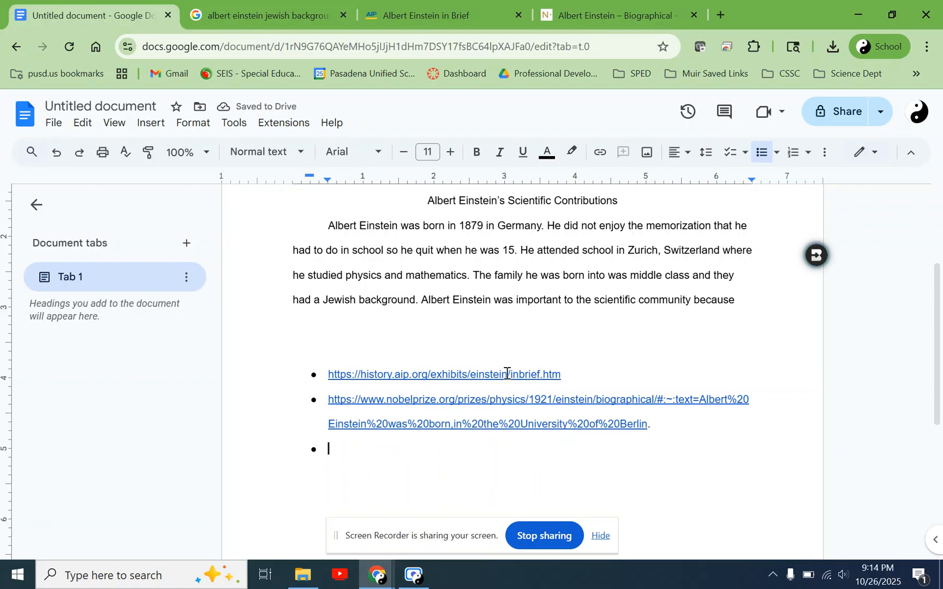
- Search Google for "why was albert einstein important" to find material for completing the paragraph's last sentence
left_click_drag(421, 300, 720, 311)
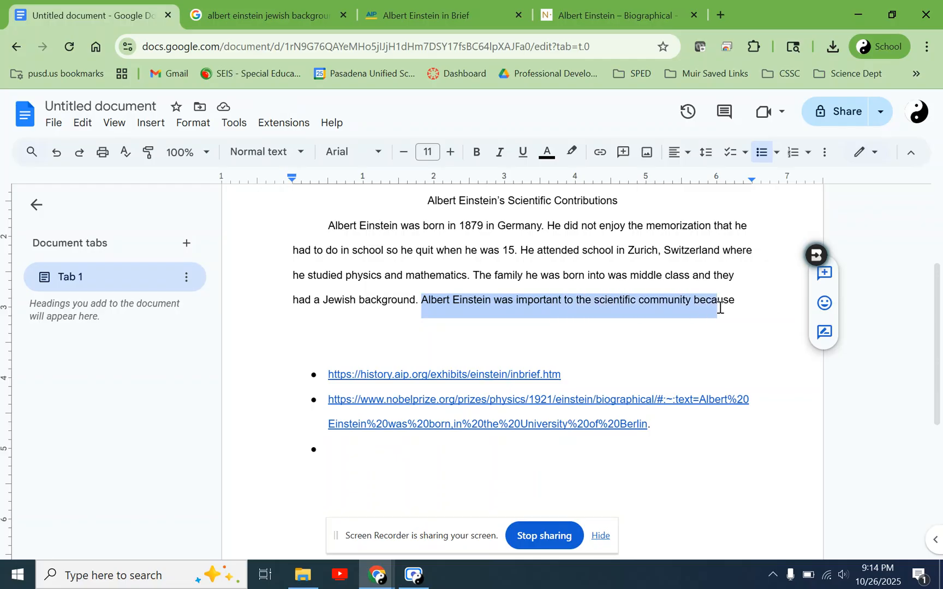
left_click(275, 8)
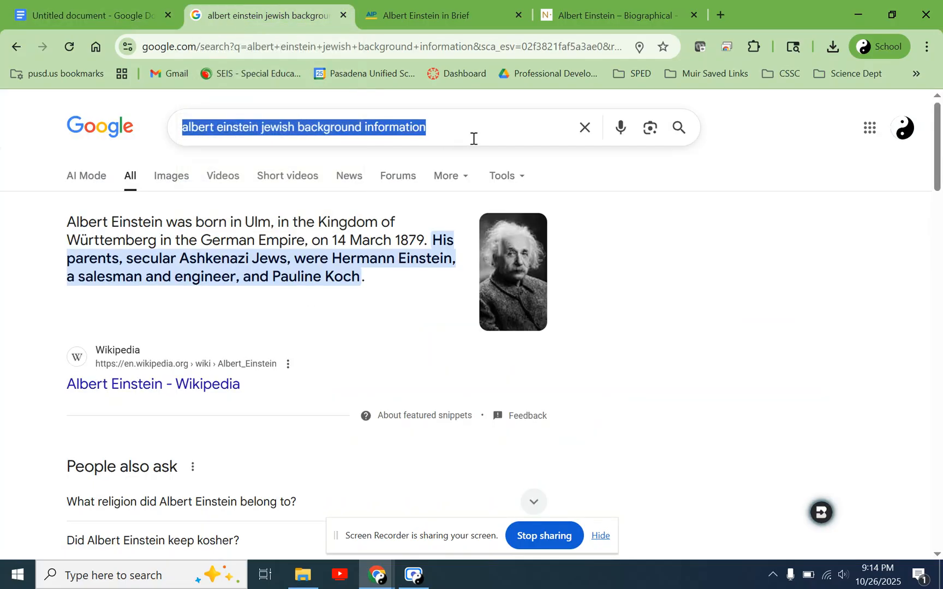
type("why was")
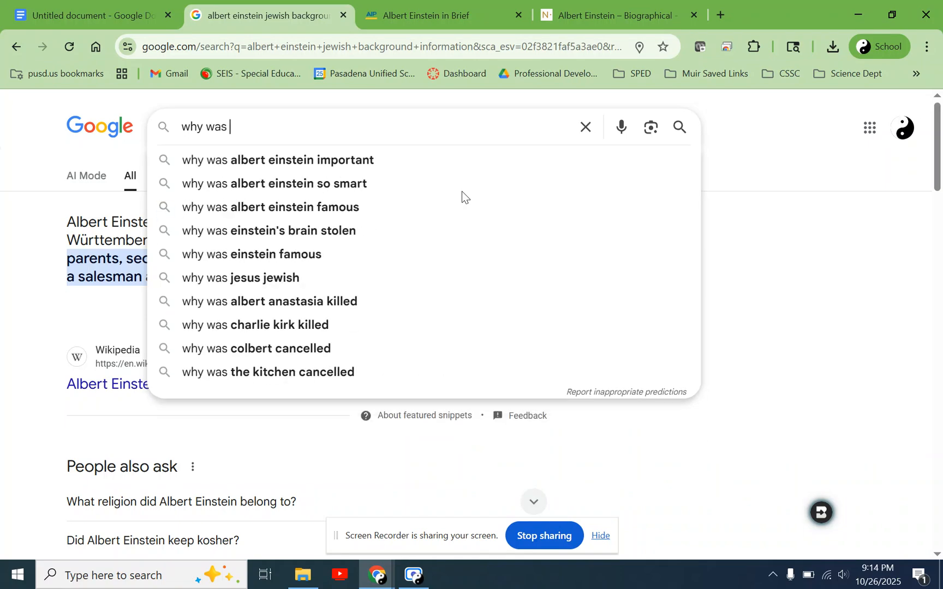
key("Down")
type("to")
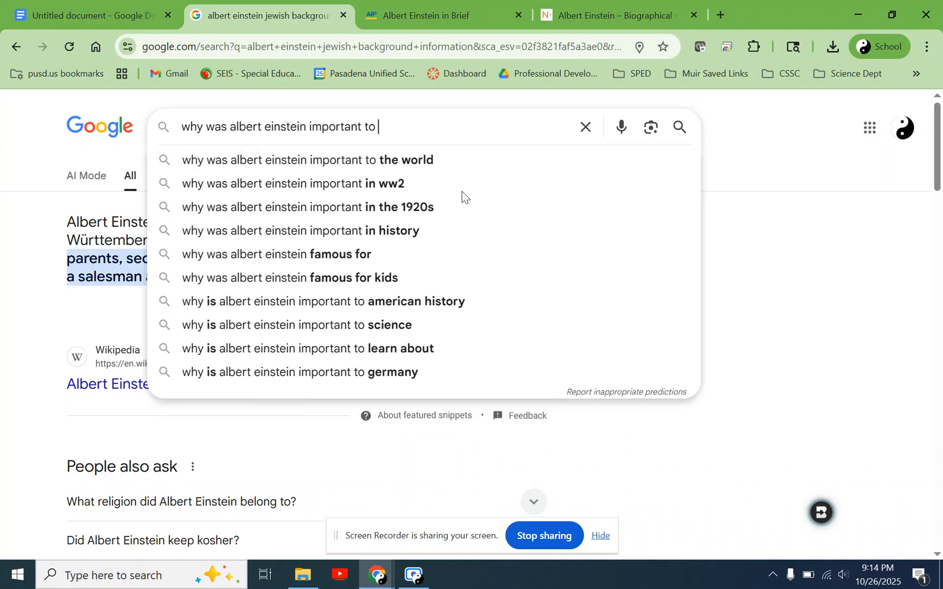
key("BackSpace")
key("BackSpace")
key("BackSpace")
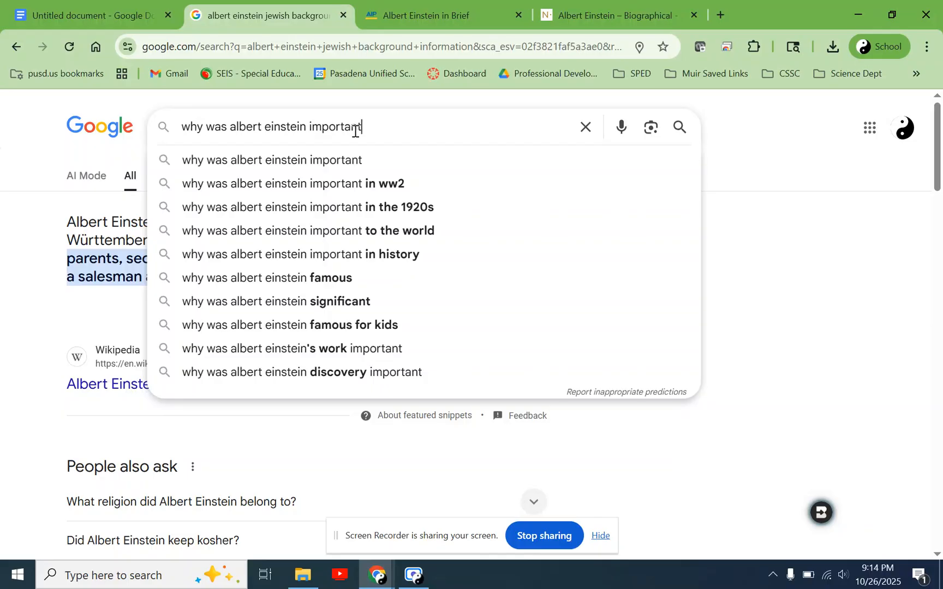
key("Return")
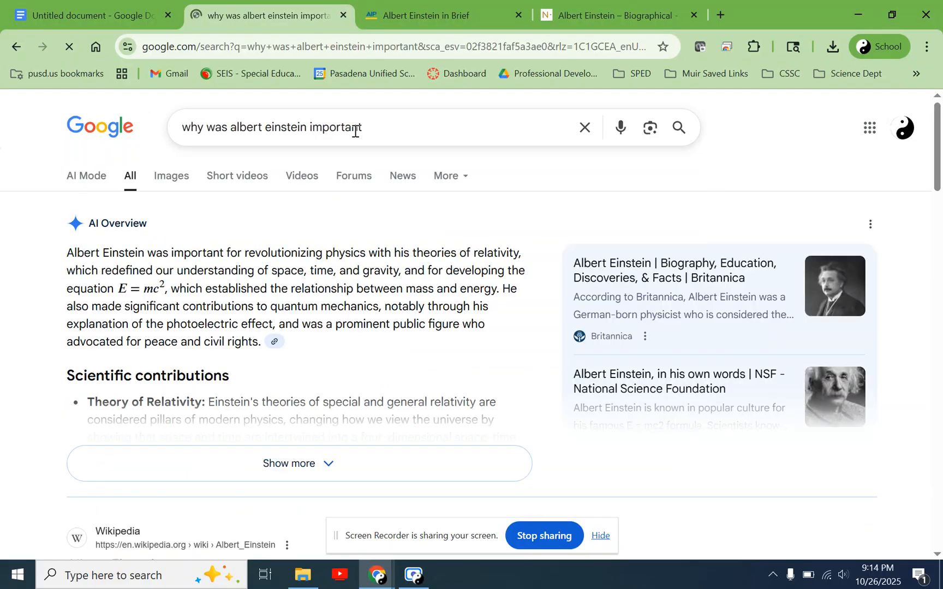
- Read the AI Overview's opening sentence about Einstein's theories of relativity and the mass-energy equation
left_click_drag(112, 254, 343, 269)
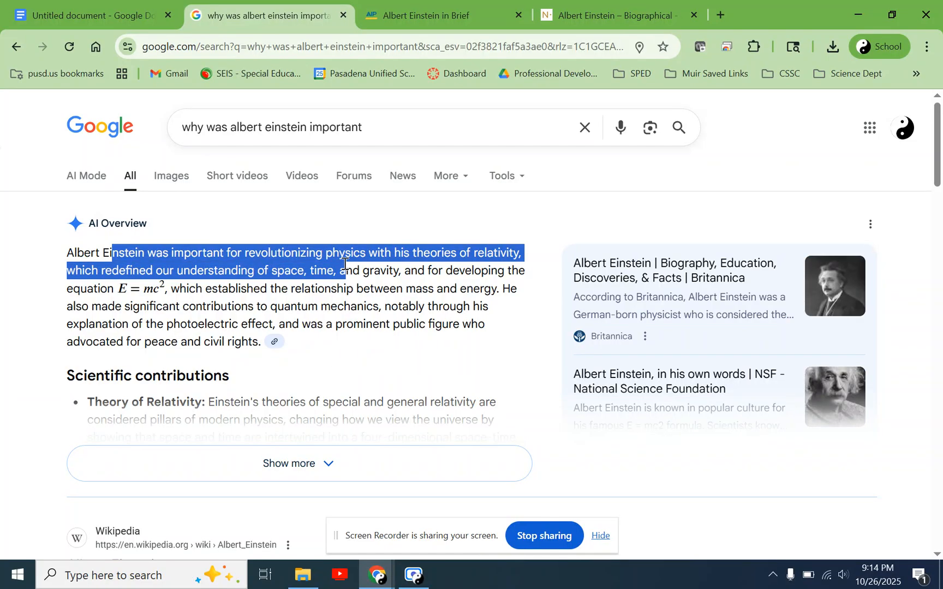
left_click(428, 288)
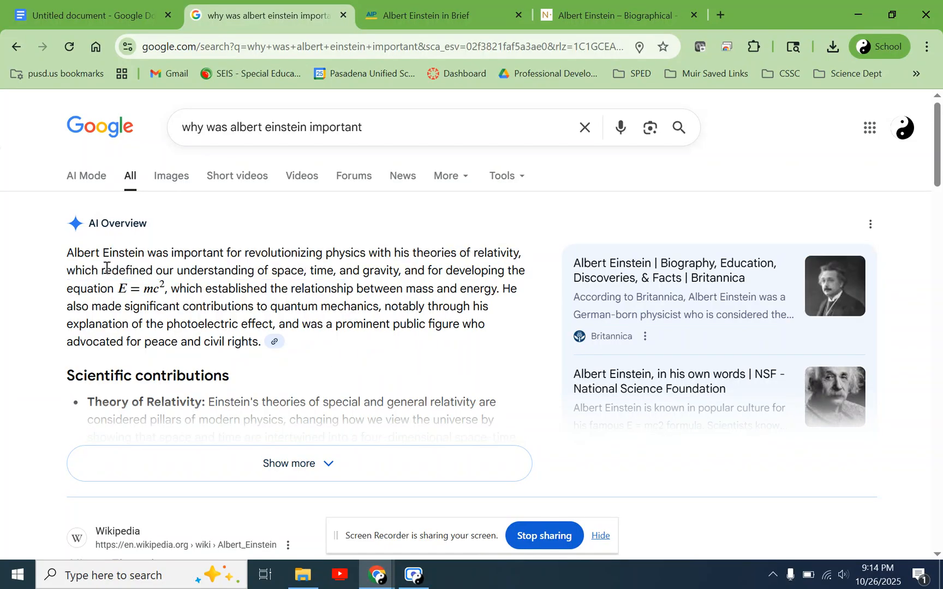
left_click_drag(66, 271, 150, 273)
mouse_move(401, 253)
left_mouse_down()
mouse_move(506, 257)
mouse_move(158, 273)
mouse_move(391, 269)
left_mouse_up()
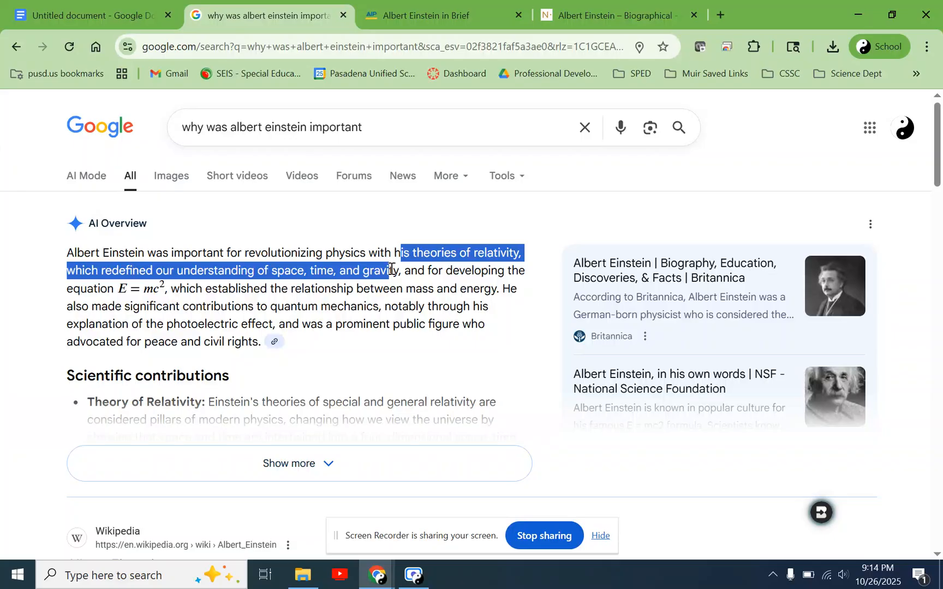
left_click(392, 269)
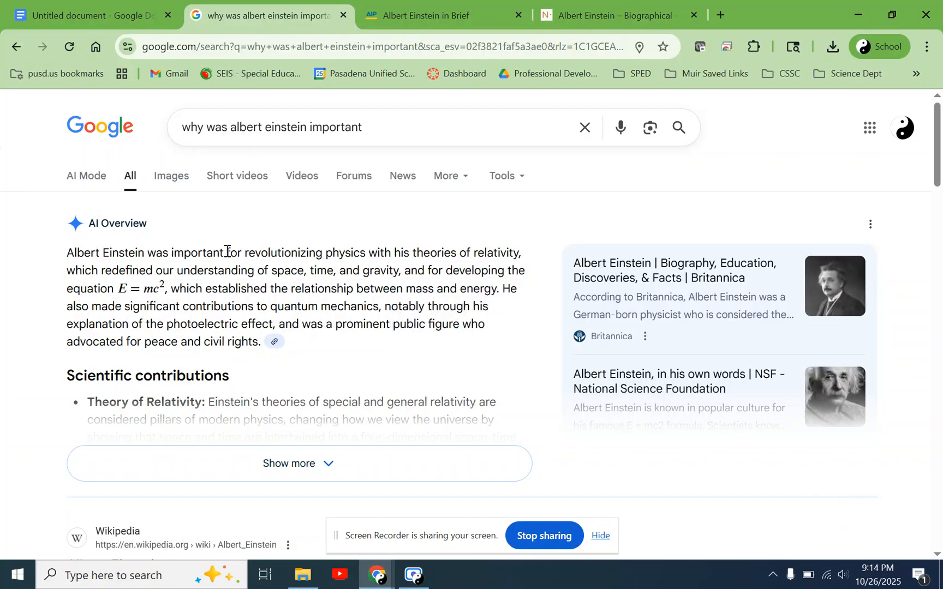
left_click_drag(264, 254, 431, 253)
left_click(431, 254)
left_click_drag(431, 267, 498, 297)
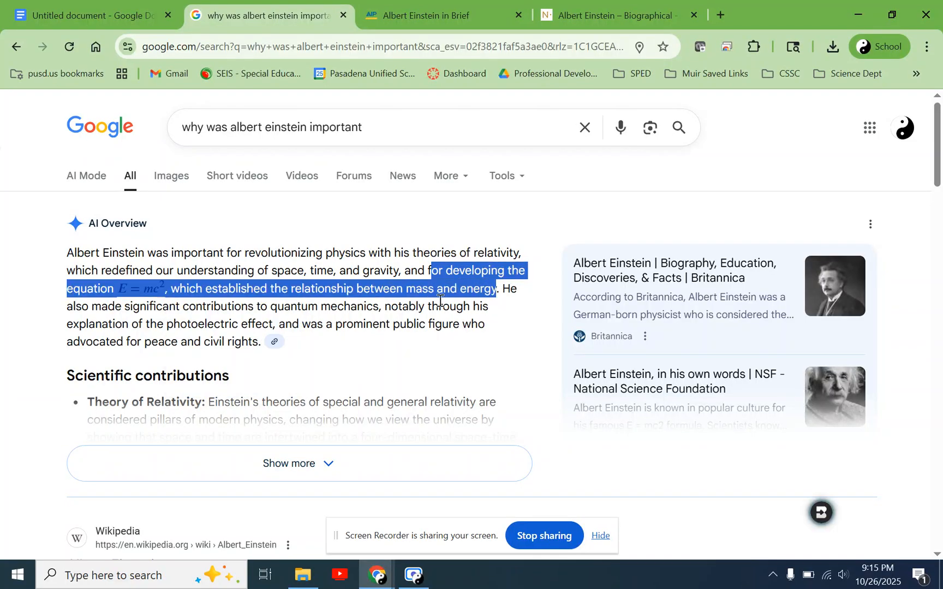
- Search for "mass definition" in a new browser tab and expand the dictionary entry to check its meanings
left_click(719, 15)
type("mass definition")
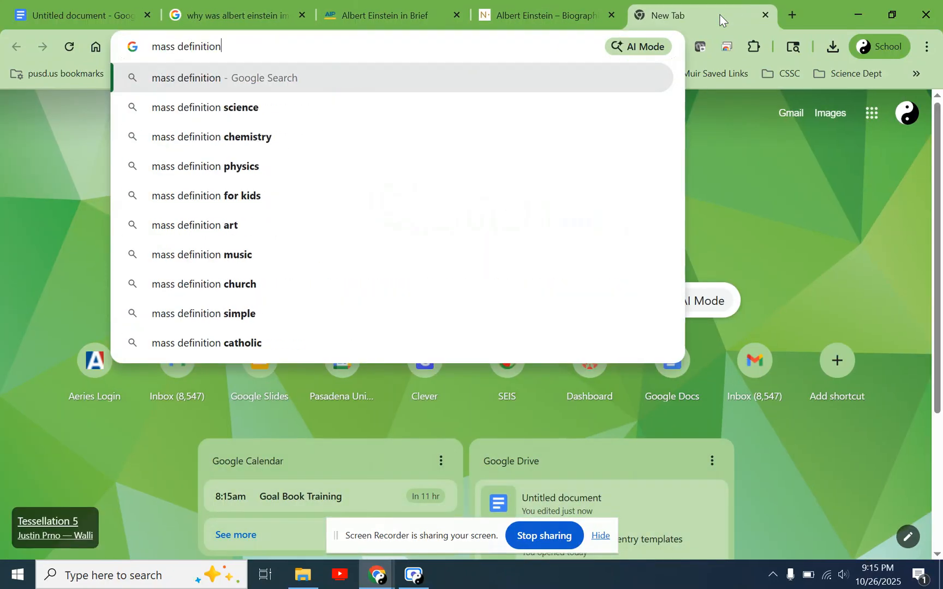
key("Return")
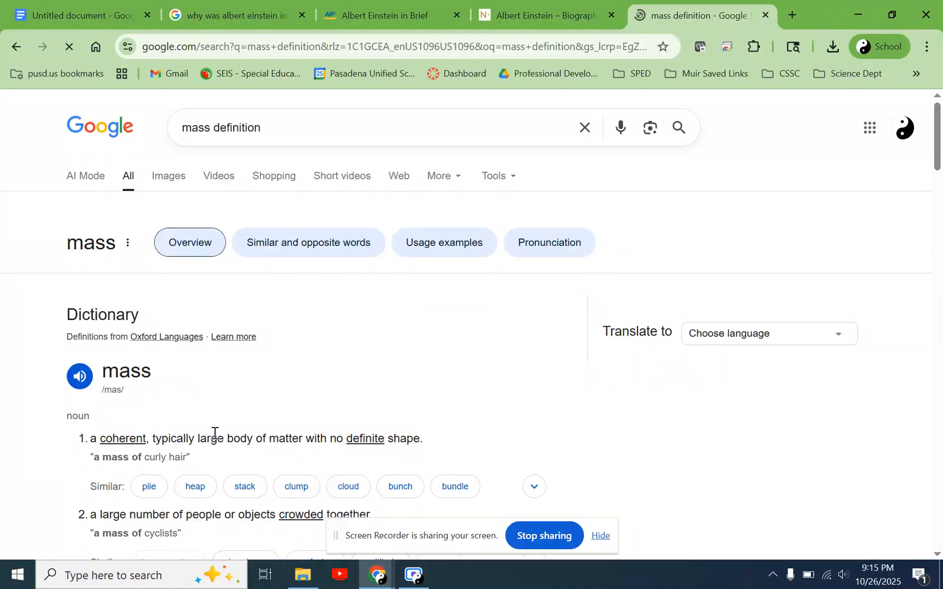
scroll(214, 437, "down", 1)
scroll(213, 436, "down", 1)
scroll(214, 437, "down", 2)
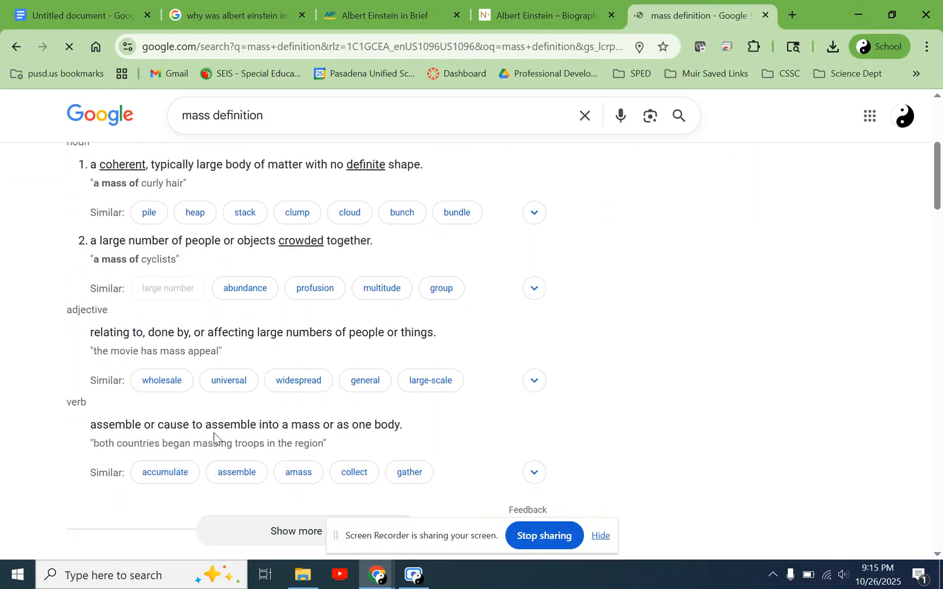
left_click(274, 513)
scroll(280, 443, "down", 4)
scroll(280, 443, "up", 9)
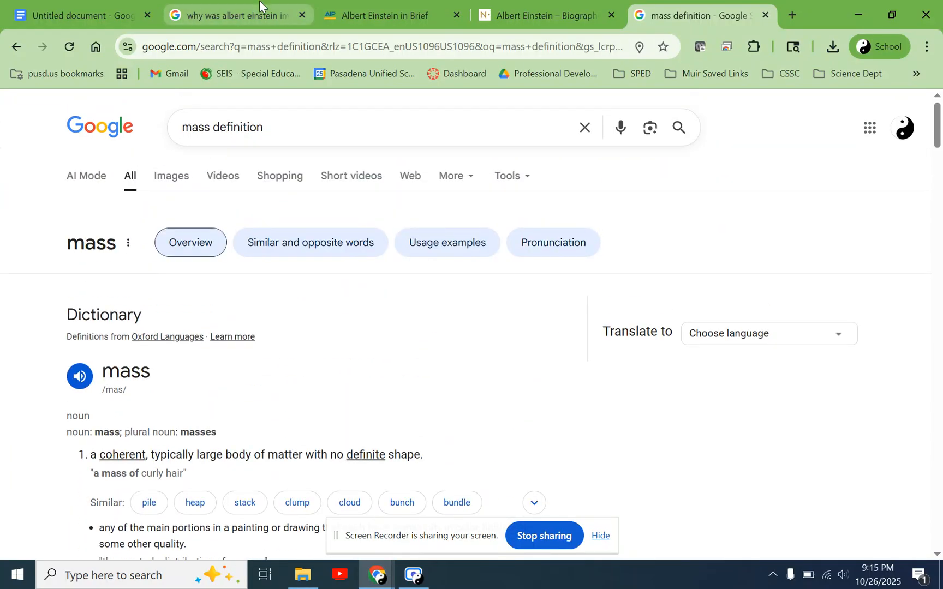
- Refine the search to "mass science definition" and read how the AI Overview defines mass
left_click(211, 126)
type("scei")
key("BackSpace")
key("BackSpace")
type("ie")
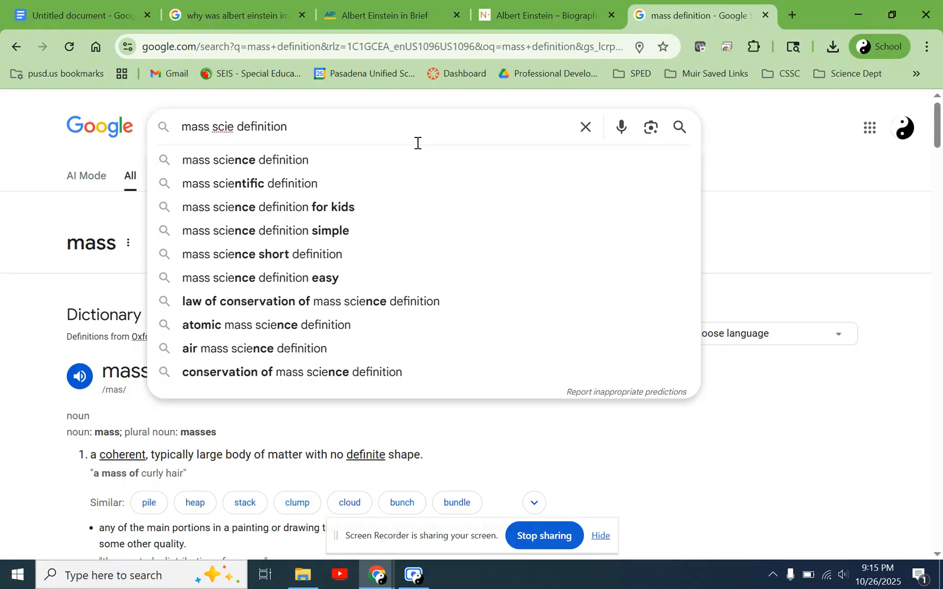
type("nce")
key("Return")
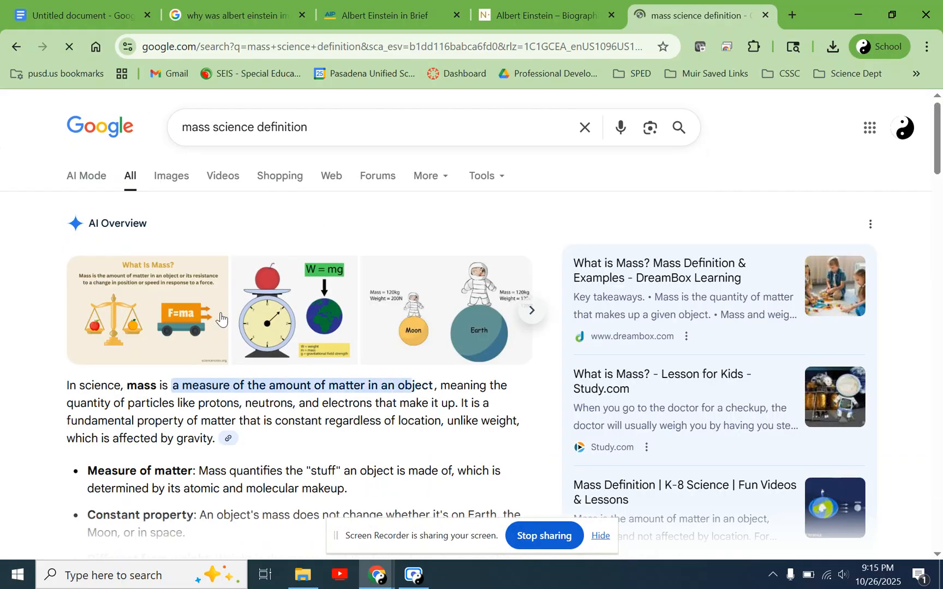
scroll(191, 436, "down", 2)
left_click_drag(66, 337, 490, 354)
left_click(423, 366)
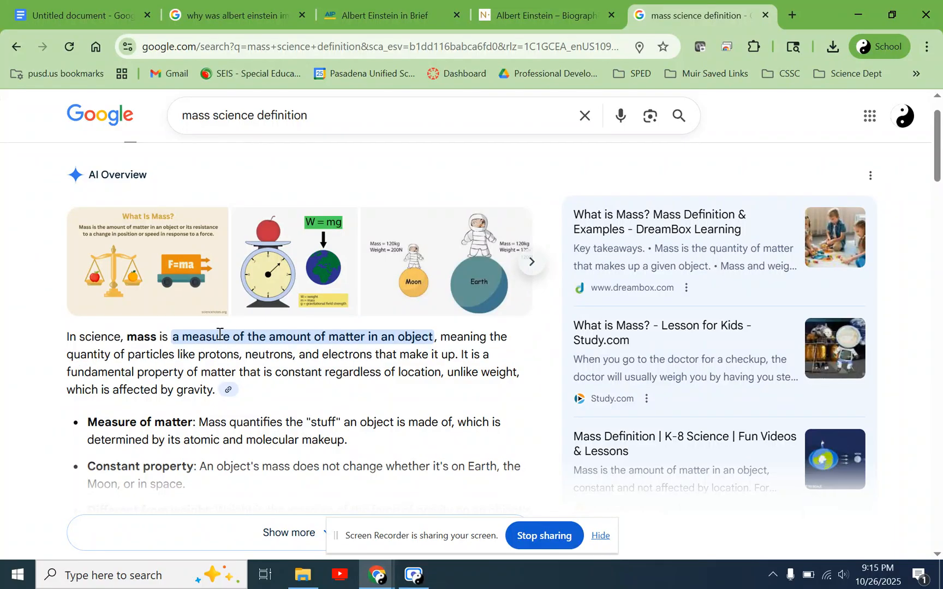
left_click_drag(222, 337, 392, 337)
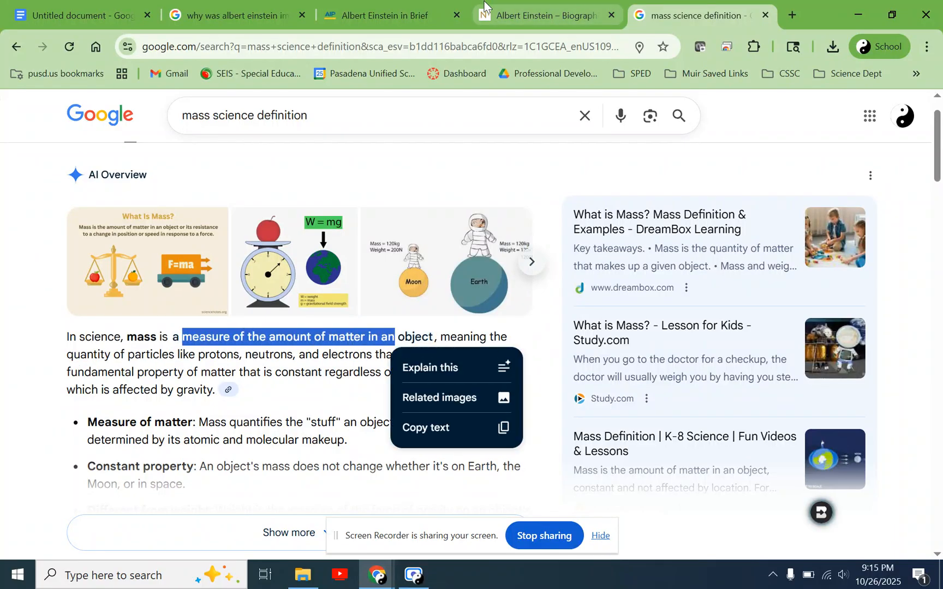
- Return to the search results on Einstein's importance and examine the equation E = mc² and its mass-energy explanation
left_click(521, 7)
left_click(339, 3)
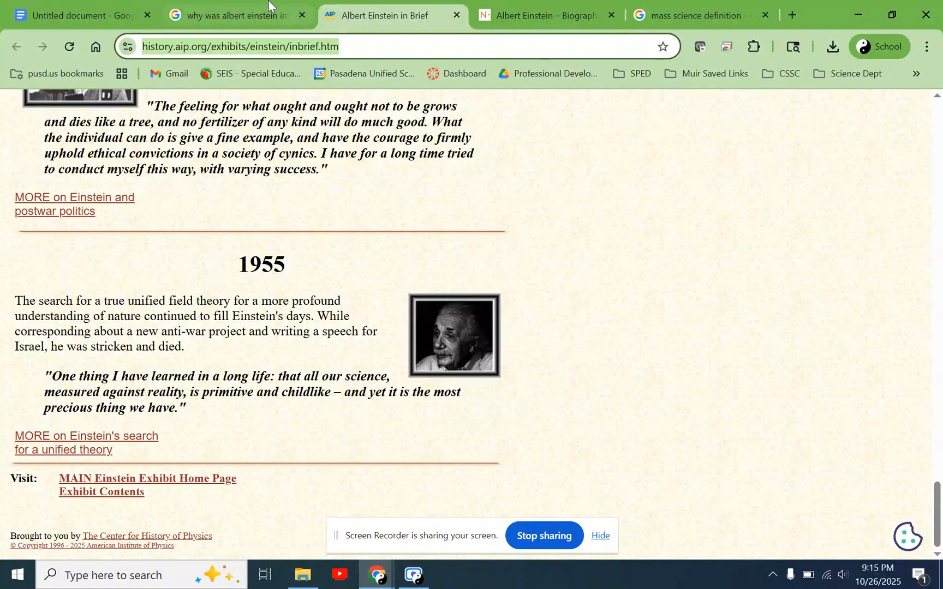
left_click(260, 3)
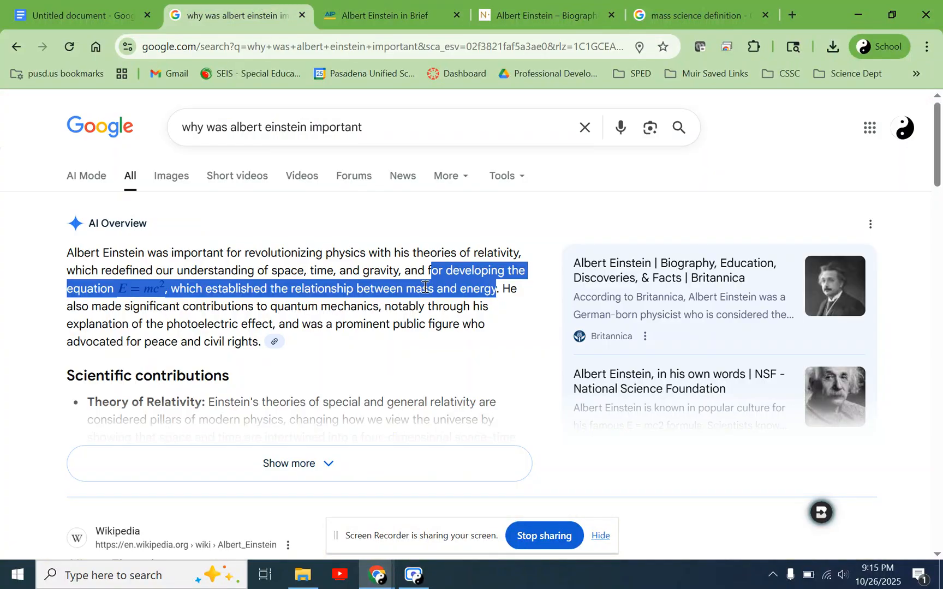
left_click(495, 285)
left_click_drag(87, 285, 167, 282)
left_click(165, 281)
left_click_drag(225, 284, 484, 291)
left_click(477, 292)
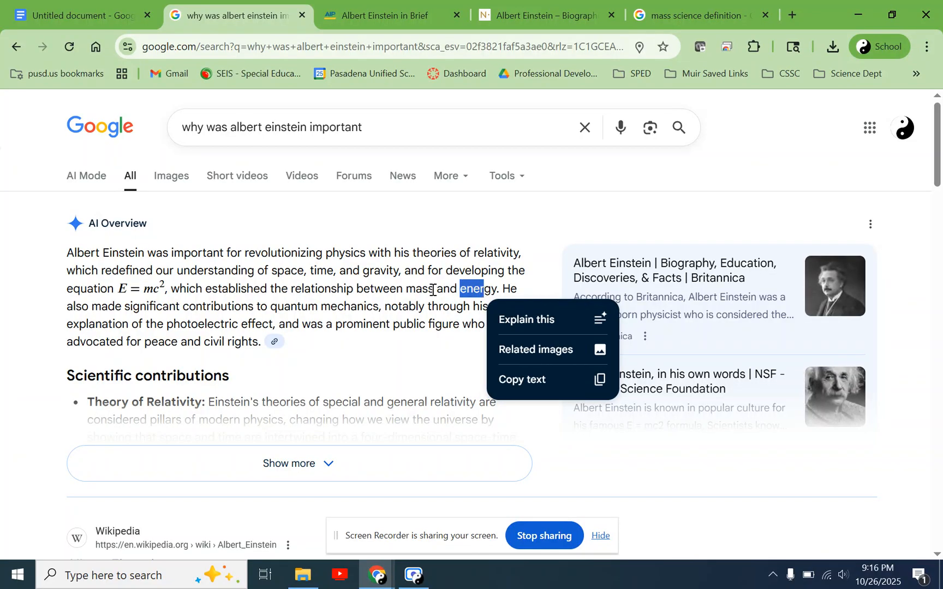
left_click(433, 290)
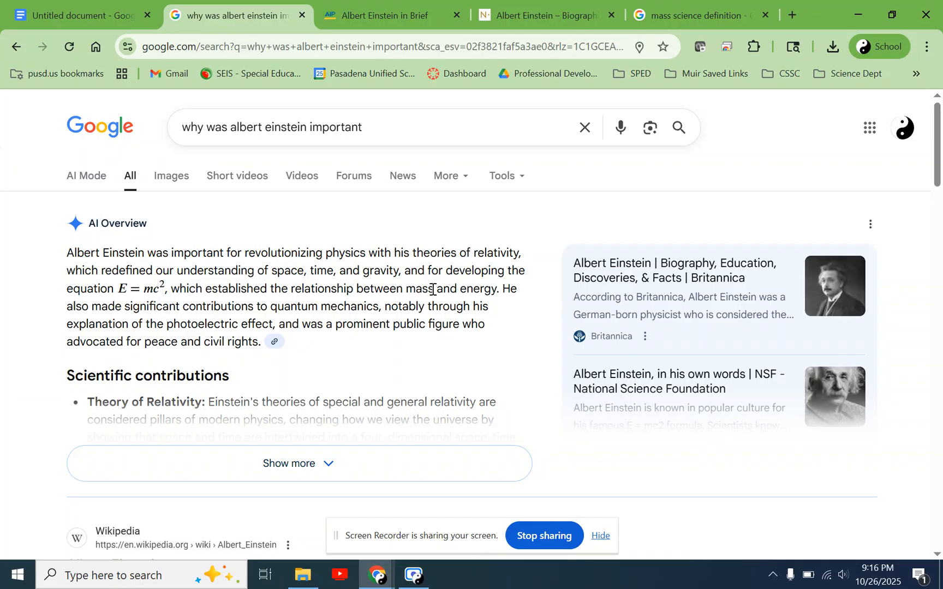
left_click_drag(433, 290, 413, 289)
left_click(412, 290)
left_click_drag(111, 288, 149, 295)
left_click(270, 278)
- Review the overview's reasons for Einstein's importance, from the theories of relativity through quantum mechanics to peace and civil rights
left_click_drag(404, 247, 526, 252)
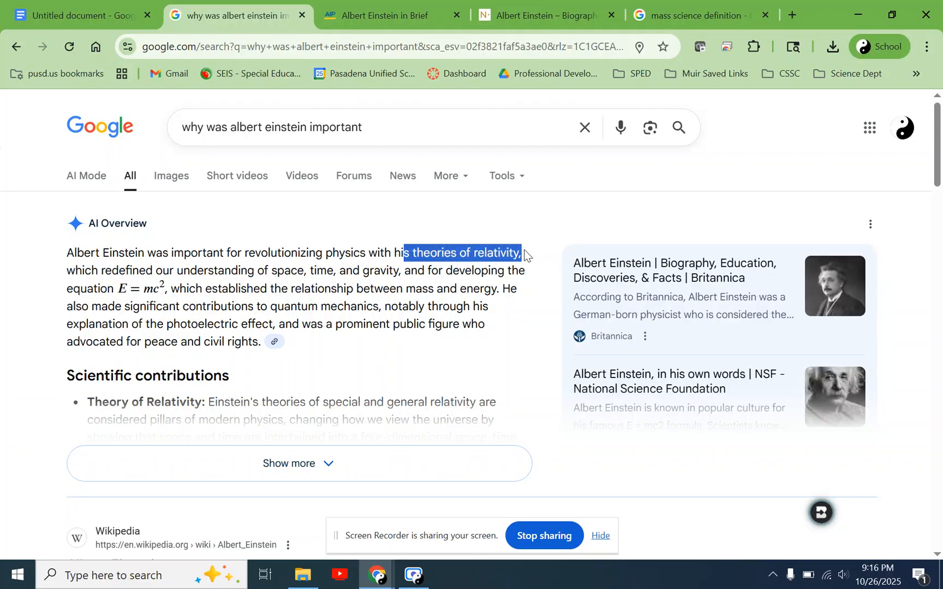
left_click_drag(446, 273, 161, 296)
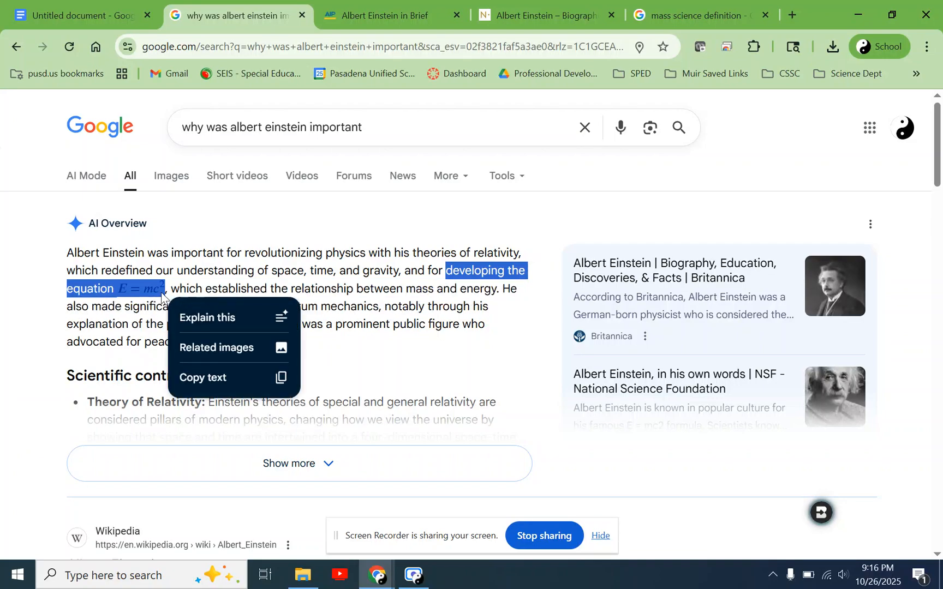
left_click(297, 291)
left_click_drag(96, 307, 441, 319)
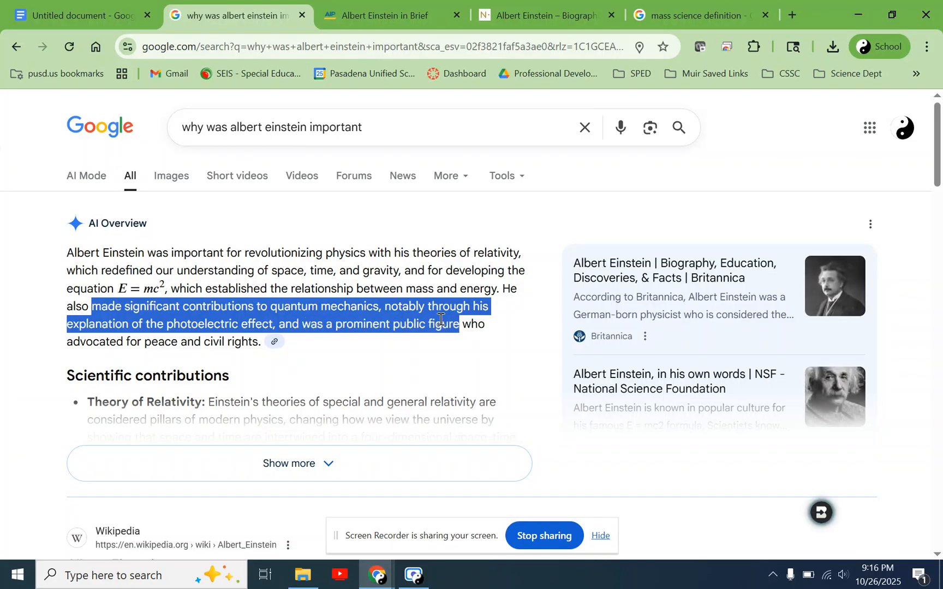
left_click(473, 336)
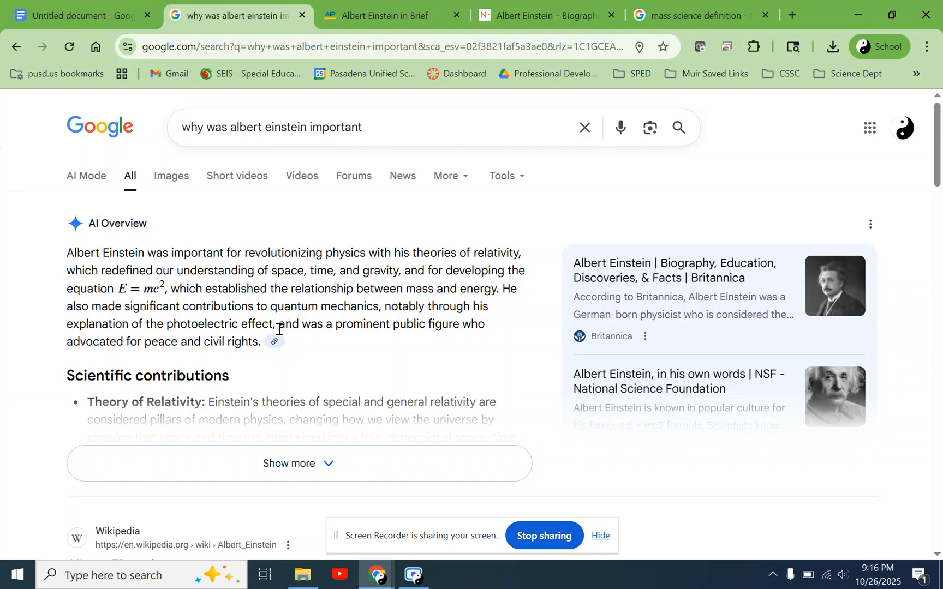
left_click_drag(284, 328, 261, 345)
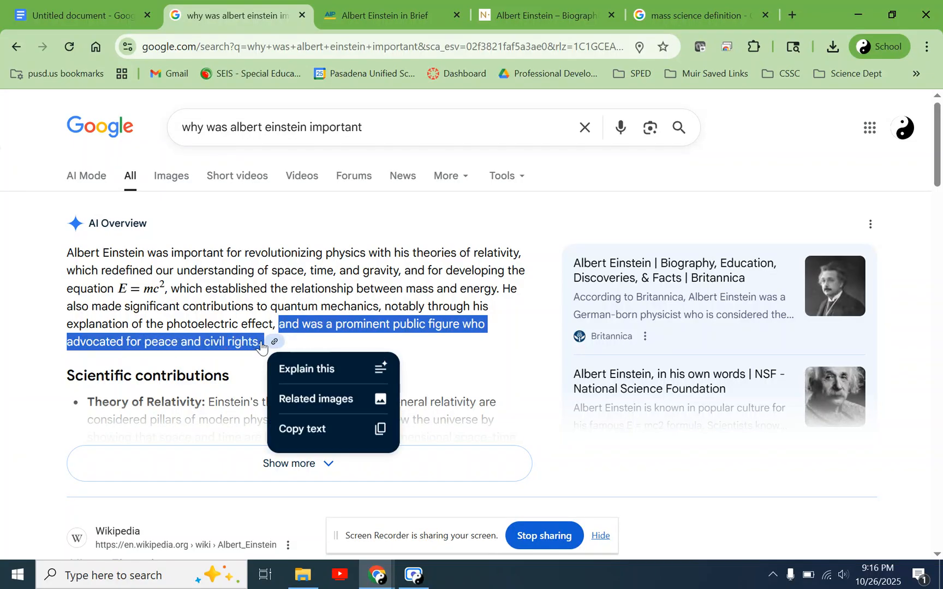
left_click(461, 349)
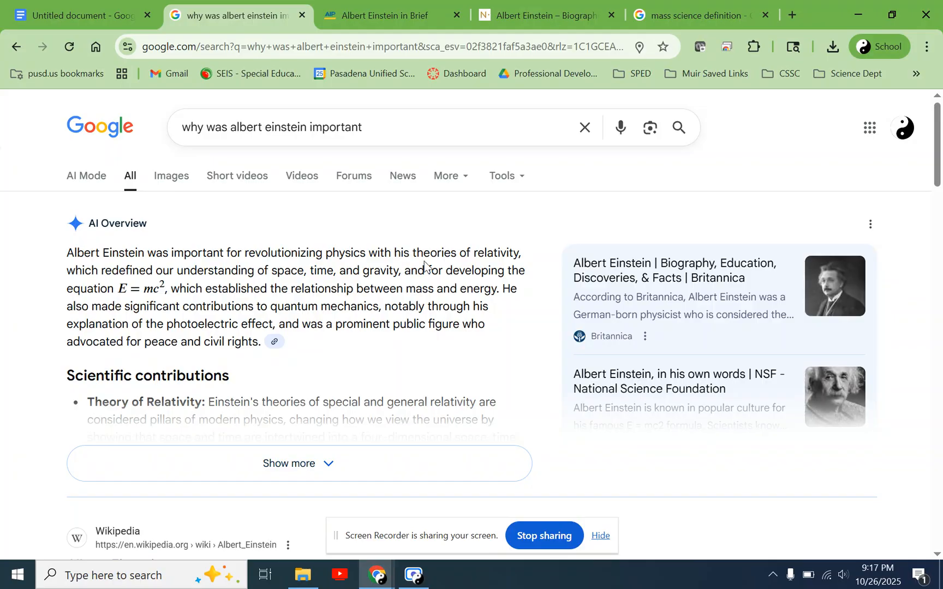
- Pick out the overview's key scientific contributions for the paper: theories of relativity, the equation E = mc², and quantum mechanics
left_click_drag(413, 249, 519, 253)
left_click_drag(67, 288, 165, 289)
left_click(303, 292)
left_click_drag(178, 304, 378, 309)
left_click(378, 308)
left_click_drag(121, 330, 381, 307)
left_click(276, 326)
left_click(184, 305)
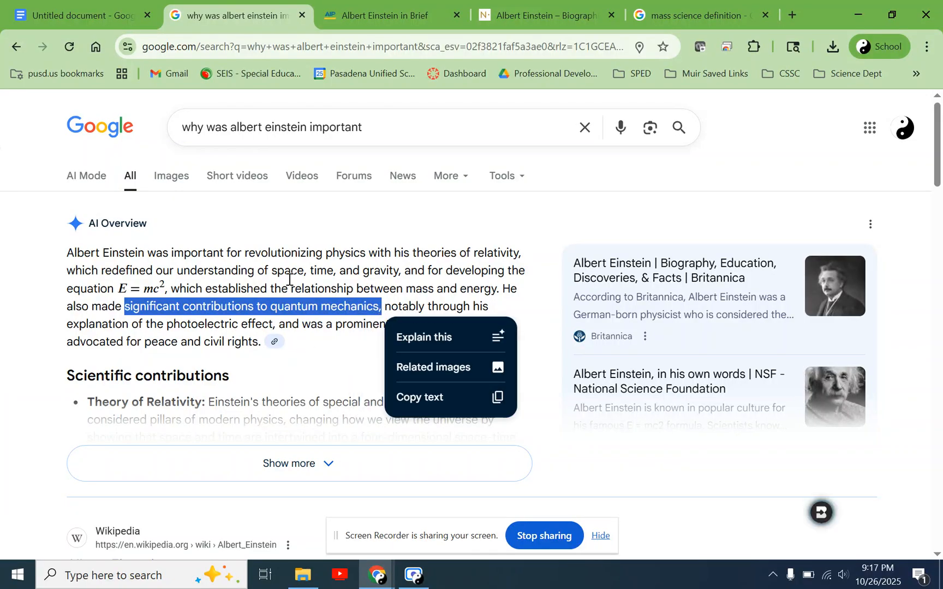
- Show the sources behind the overview's summary of Einstein's importance, and return to the paper's unfinished sentence
left_click(274, 342)
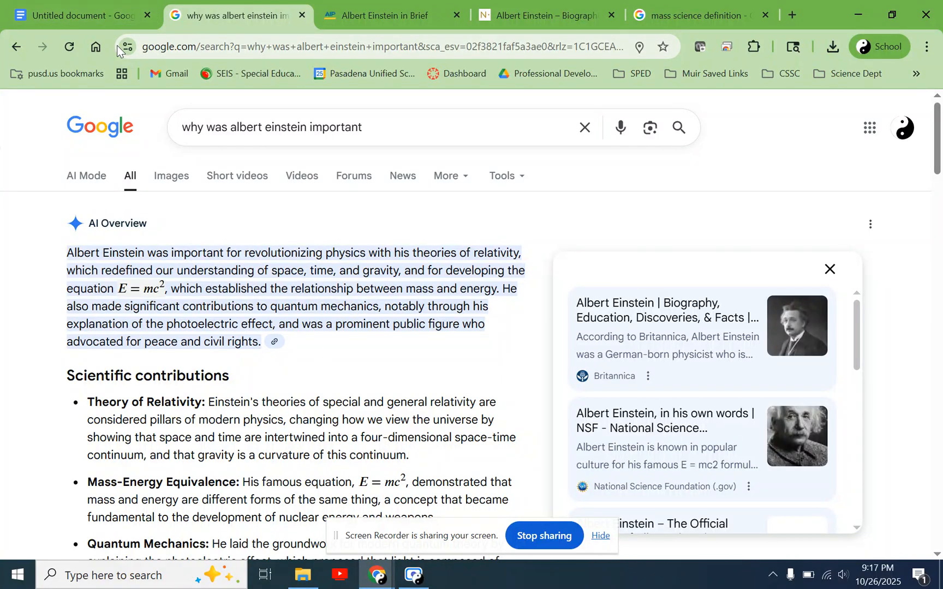
left_click(92, 15)
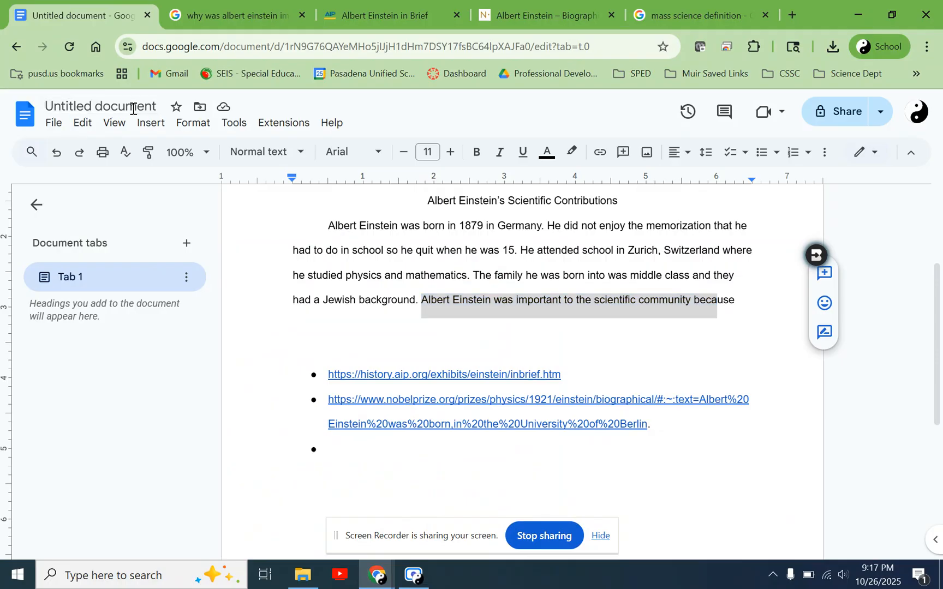
left_click(538, 300)
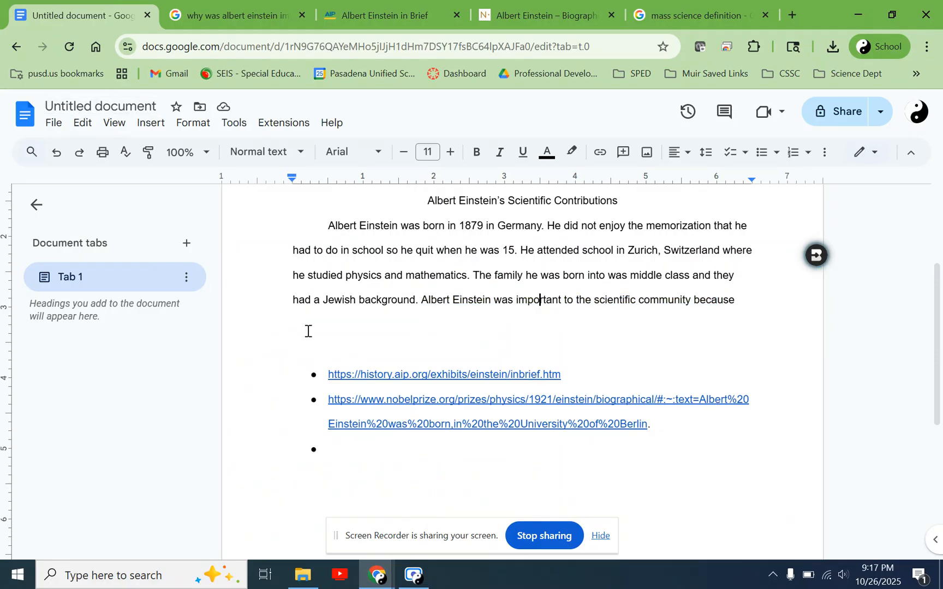
- Rename the document "Albert Einstein research paper"
left_click(139, 108)
type("A")
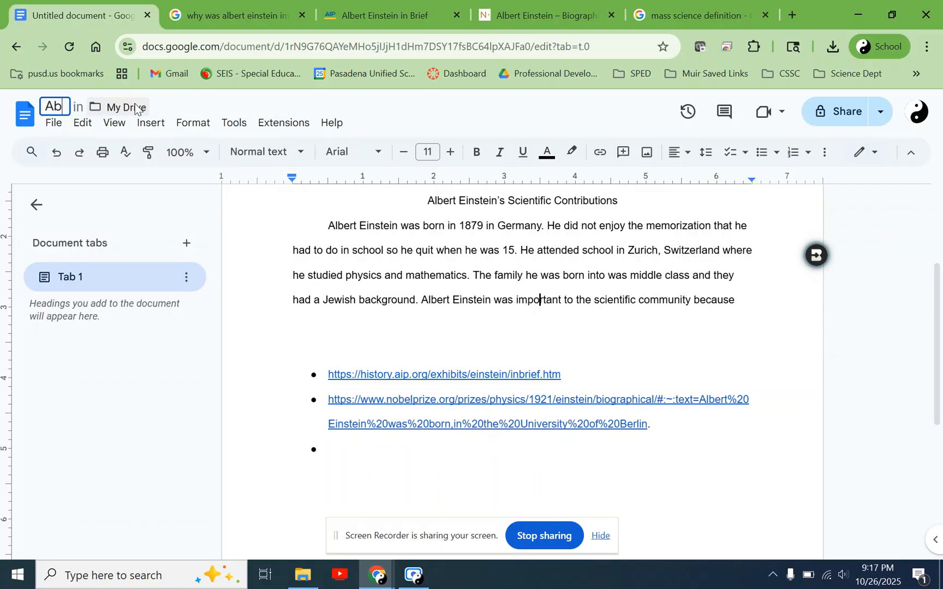
type("lbert ")
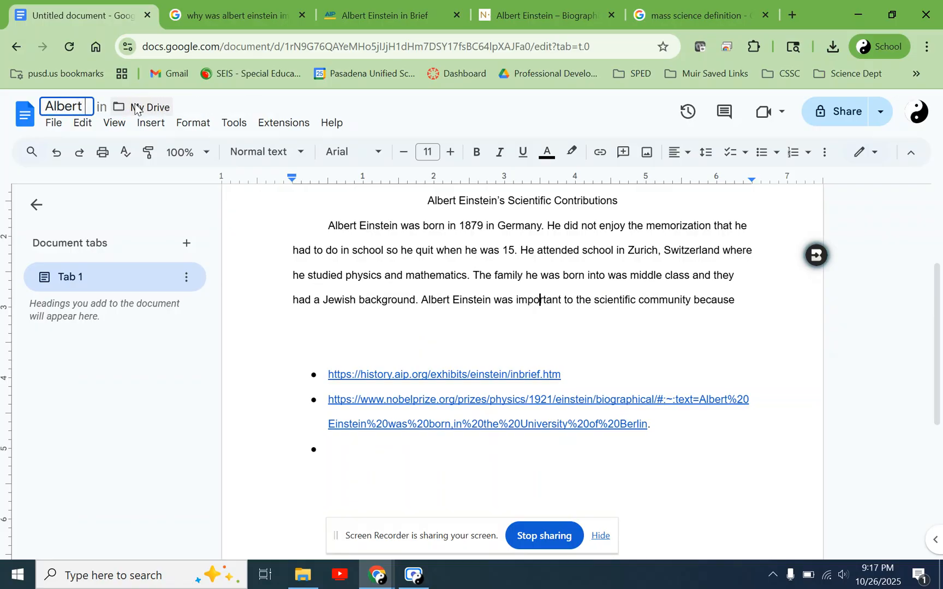
type("Einstein")
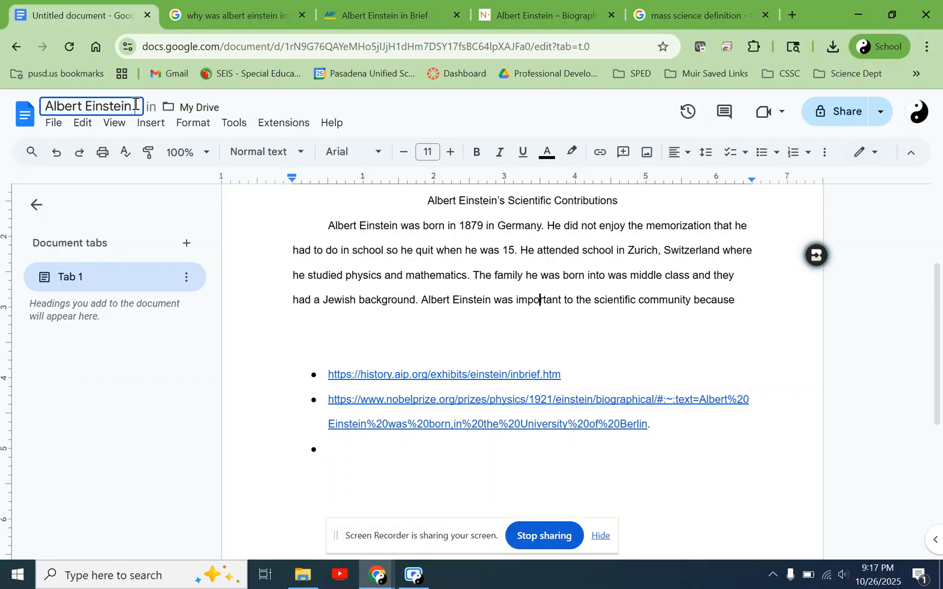
type(" researc")
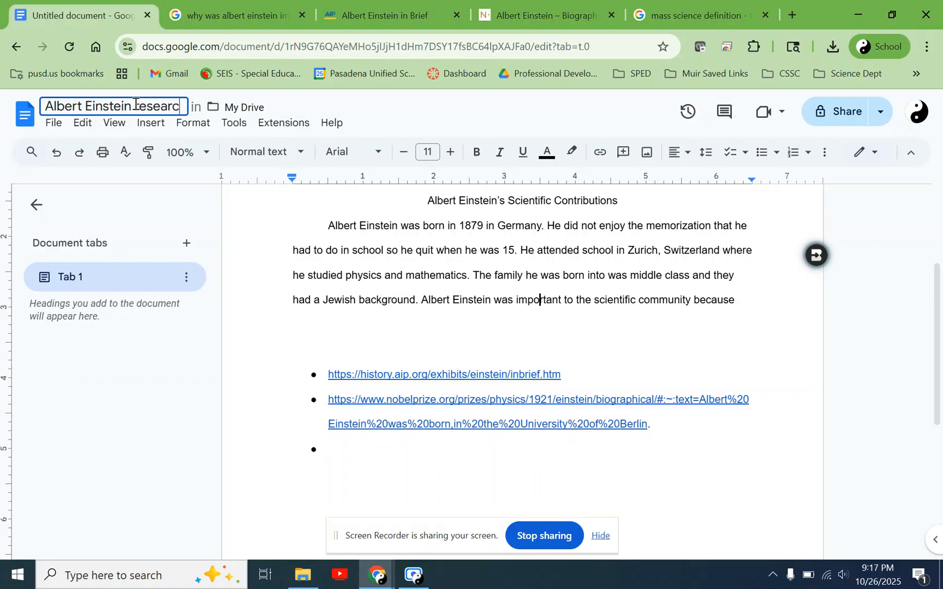
type("h paper")
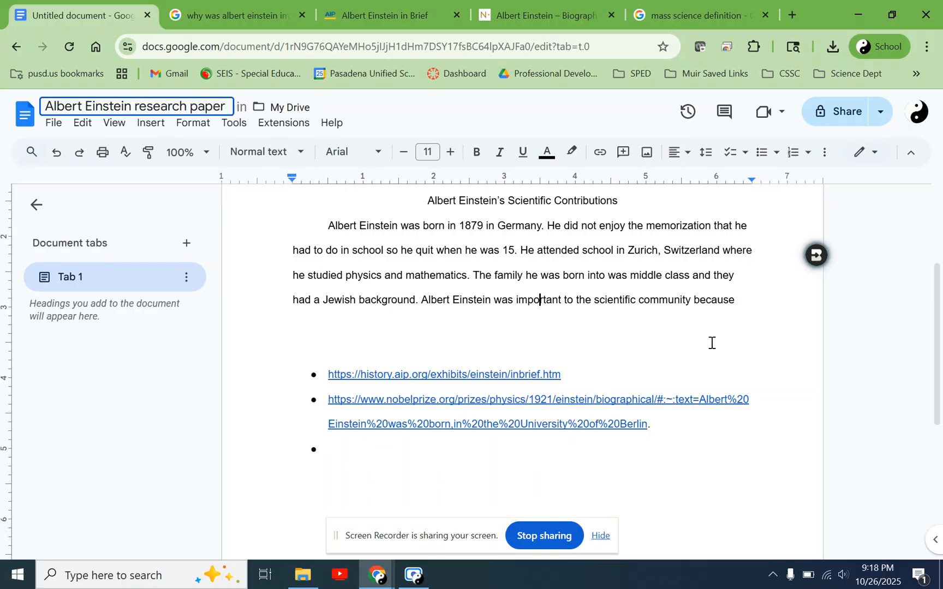
left_click(747, 302)
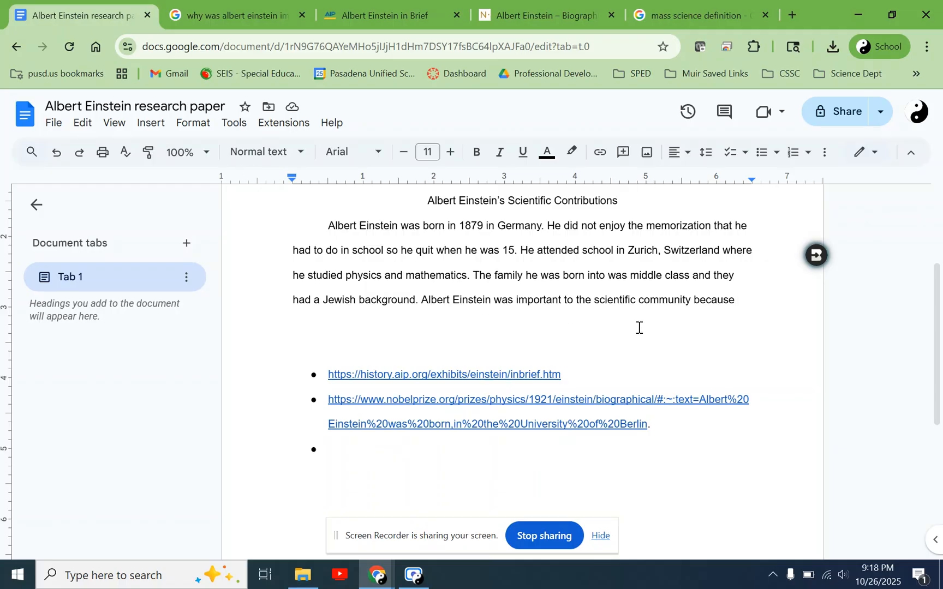
- Reread the unfinished sentence on Einstein's importance and check the overview's wording on revolutionizing physics with his theories of relativity
left_click_drag(421, 299, 720, 324)
left_click(742, 302)
left_click_drag(515, 299, 739, 300)
left_click(265, 4)
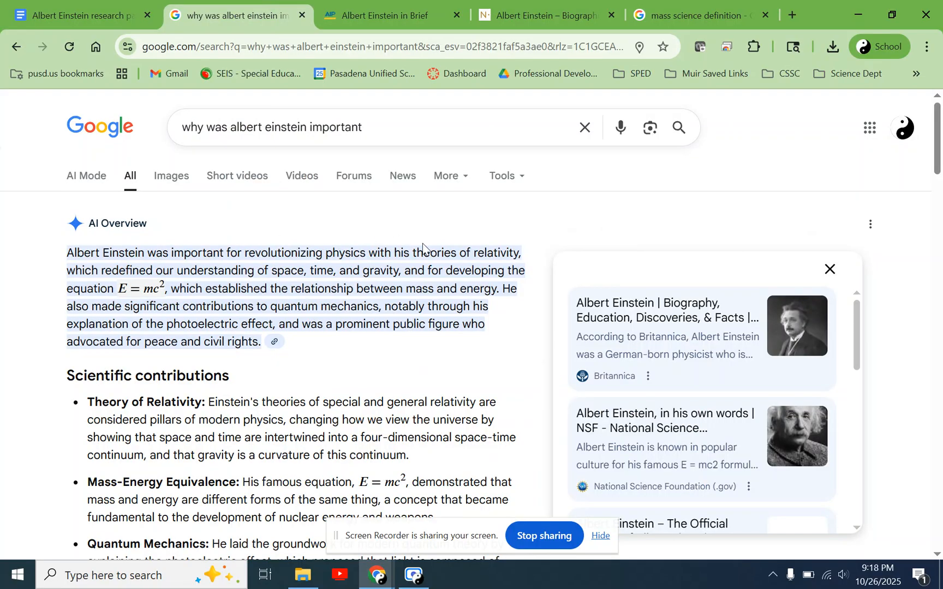
left_click_drag(244, 254, 404, 255)
left_click_drag(430, 255, 515, 254)
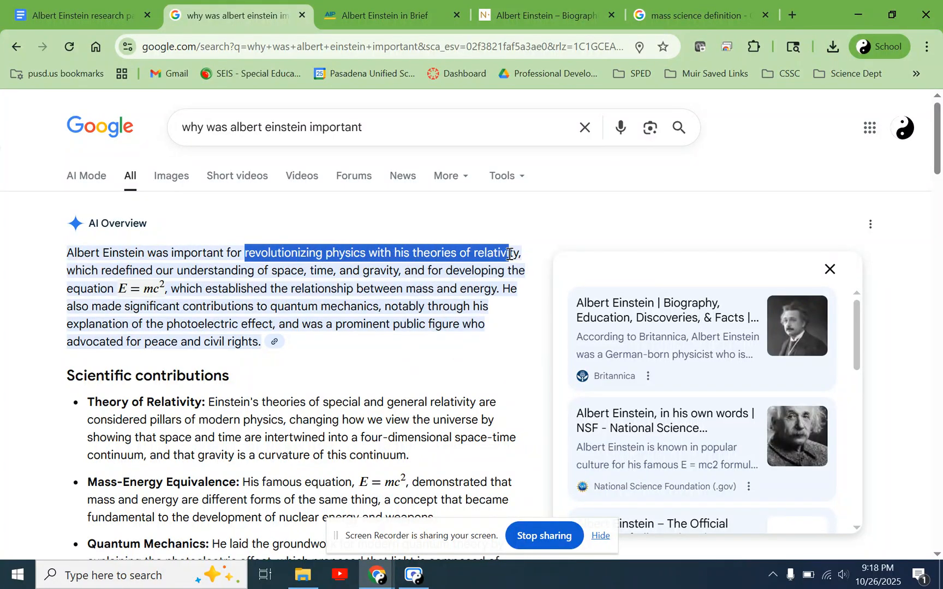
- Continue the paper's unfinished sentence after "because" with "he came up with the theory of relativity,"
left_click(130, 3)
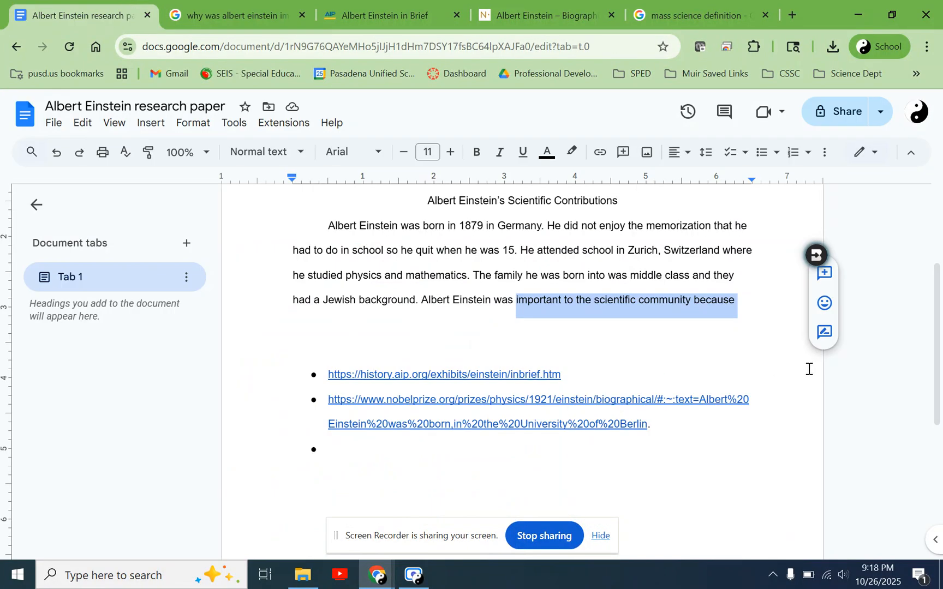
left_click(756, 304)
type("he came ")
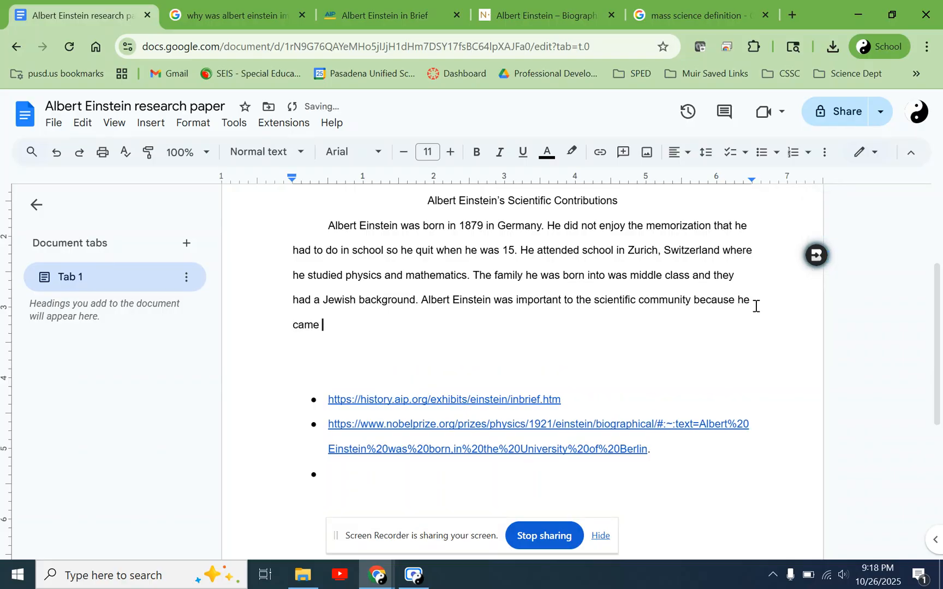
type("up with the th")
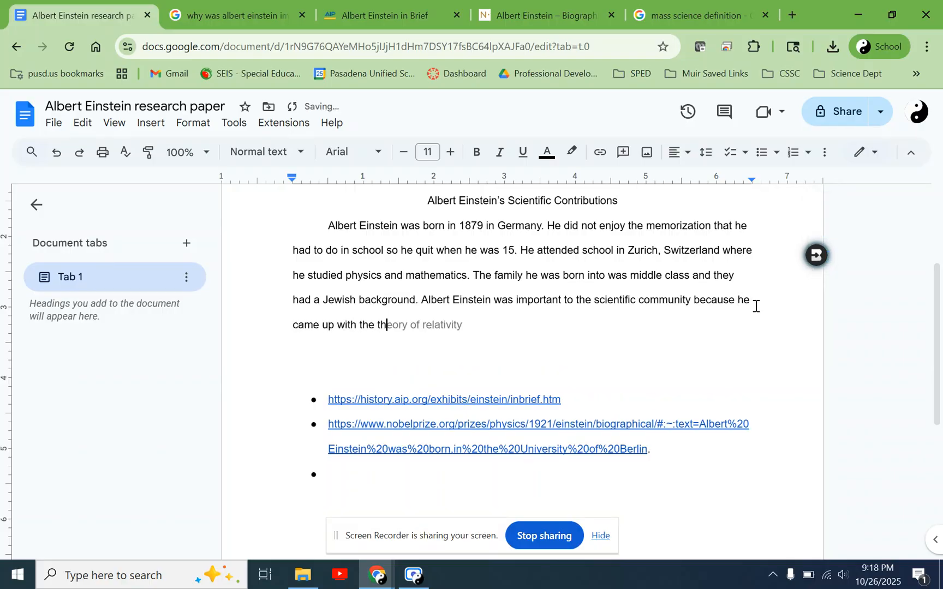
type("eory o")
key("Tab")
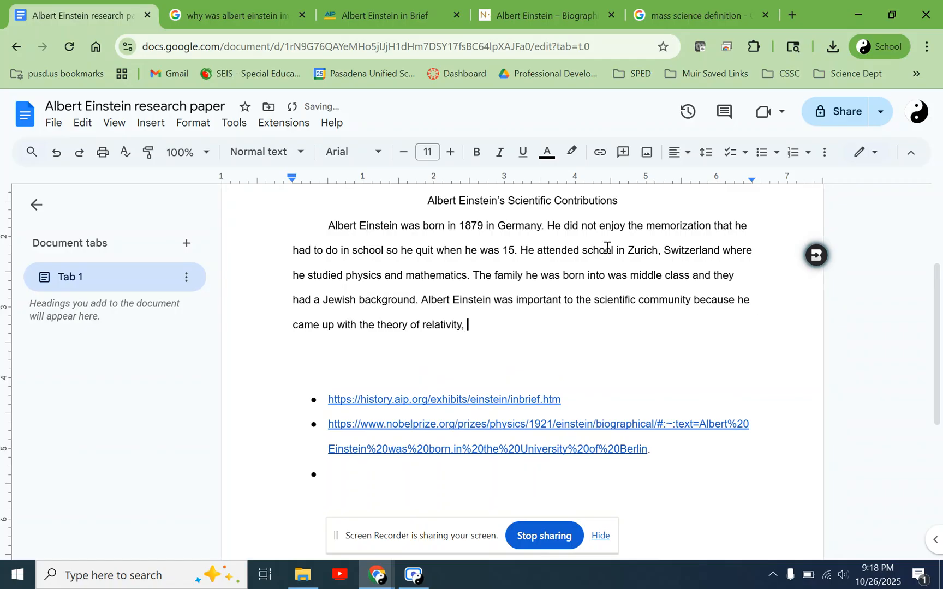
- Check the overview's wording on the equation and continue the paper's sentence with "he developed the equation"
left_click(259, 12)
left_click(438, 326)
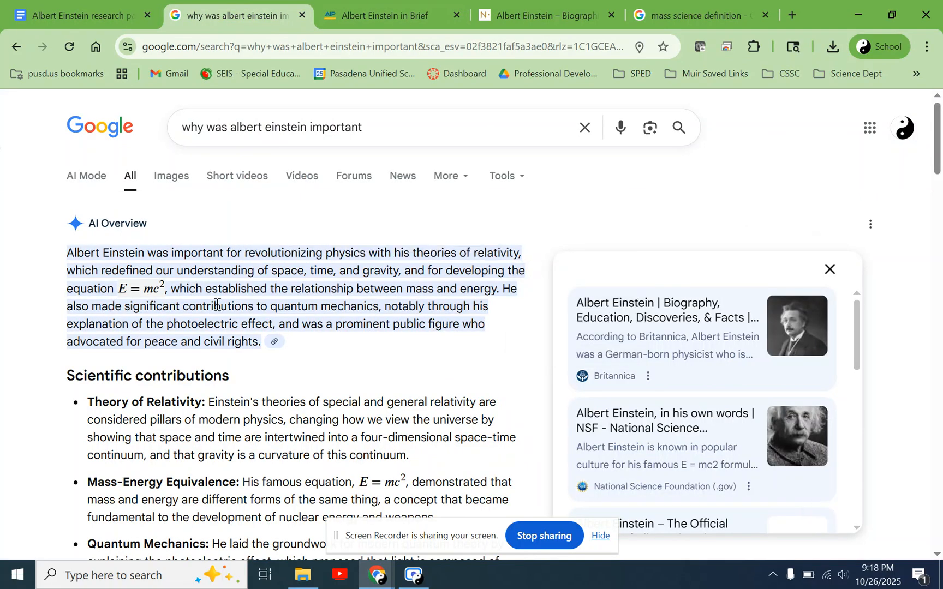
left_click_drag(452, 270, 169, 294)
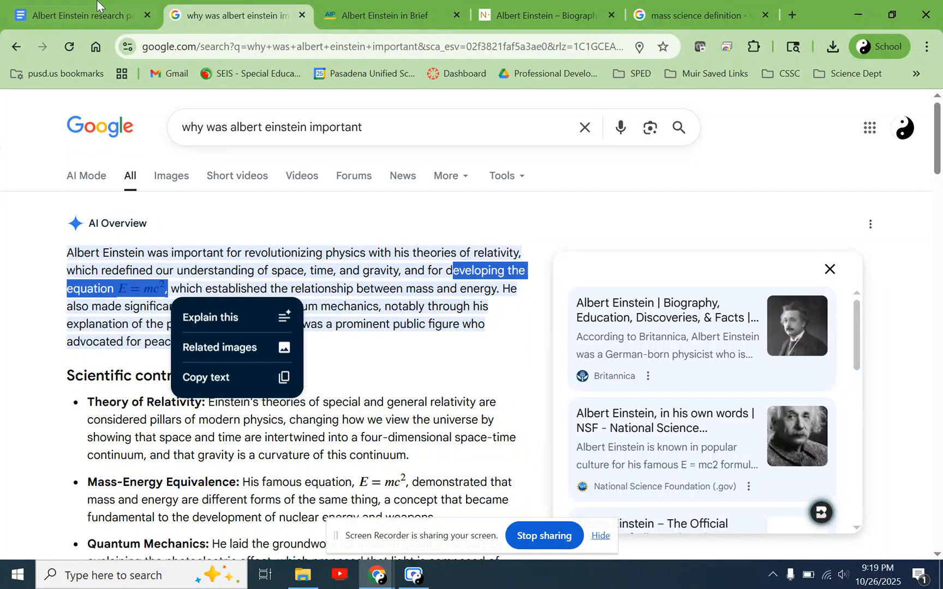
left_click(77, 15)
type("he dev")
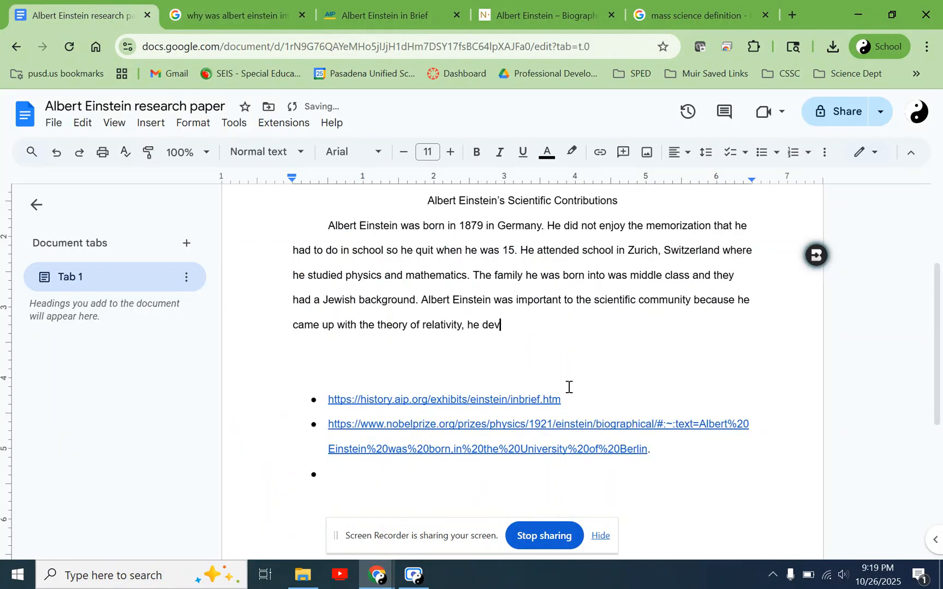
type("elop ed the eqiation")
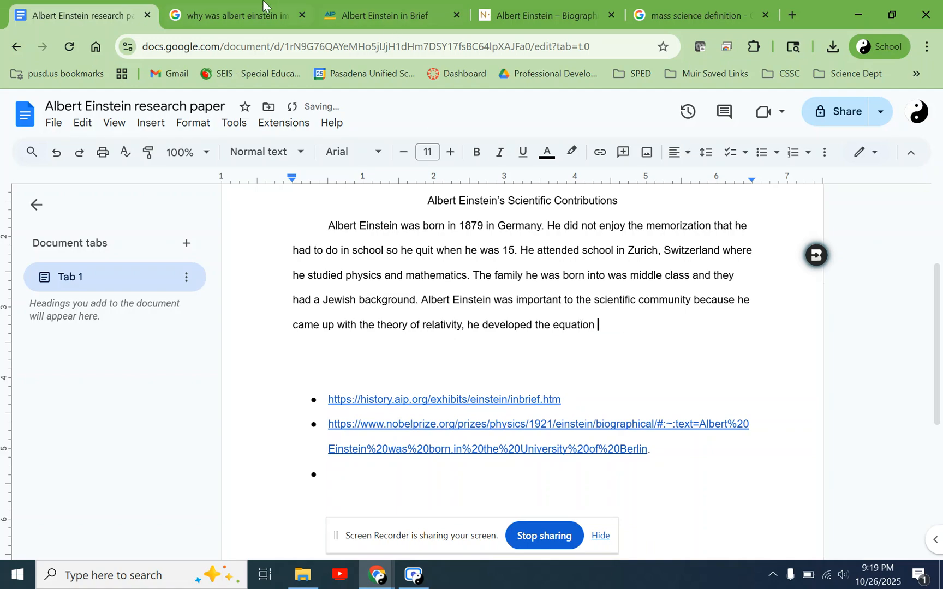
- Copy the equation E = mc² from the overview and try to paste it at the end of the paper's sentence
left_click(238, 13)
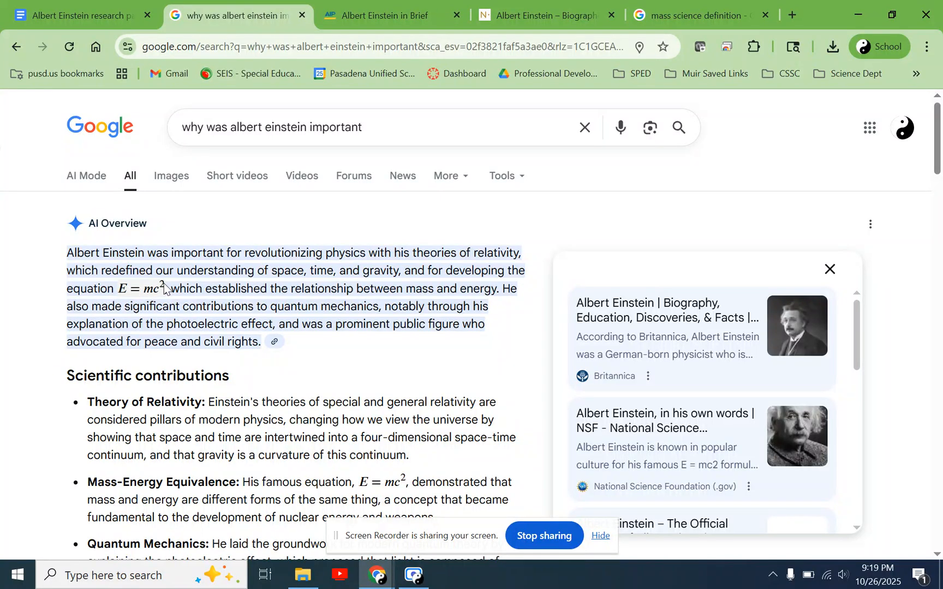
left_click_drag(116, 289, 150, 290)
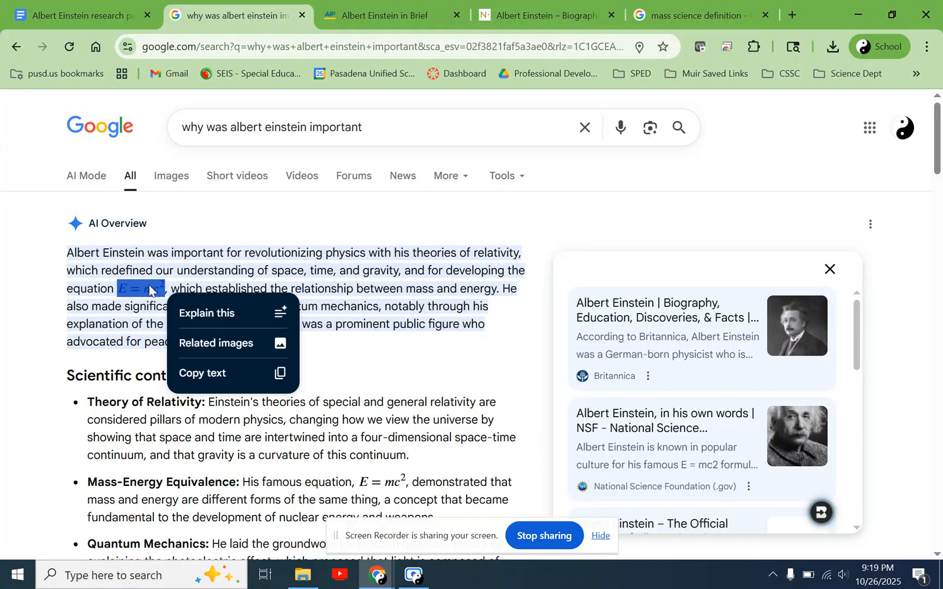
left_click(221, 373)
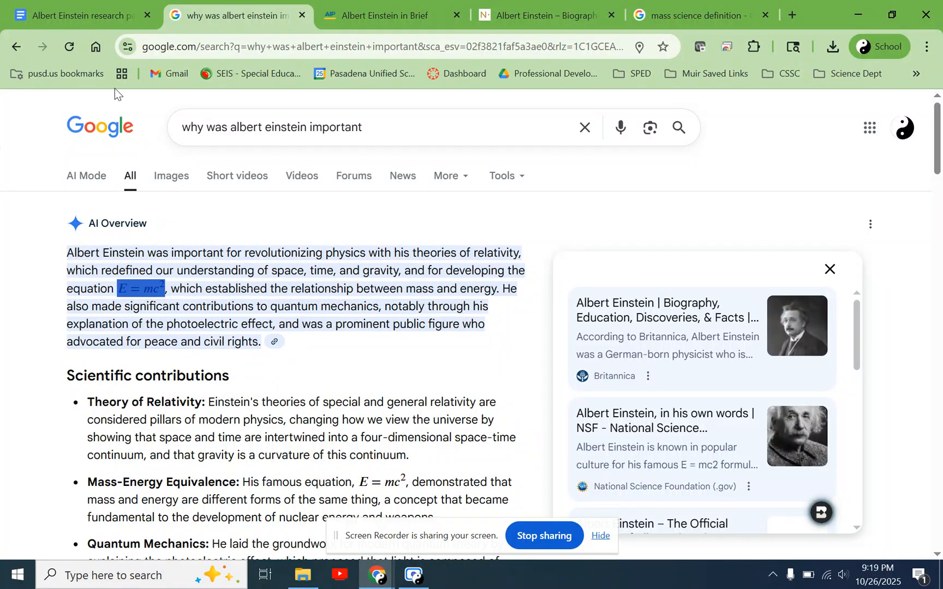
left_click(98, 2)
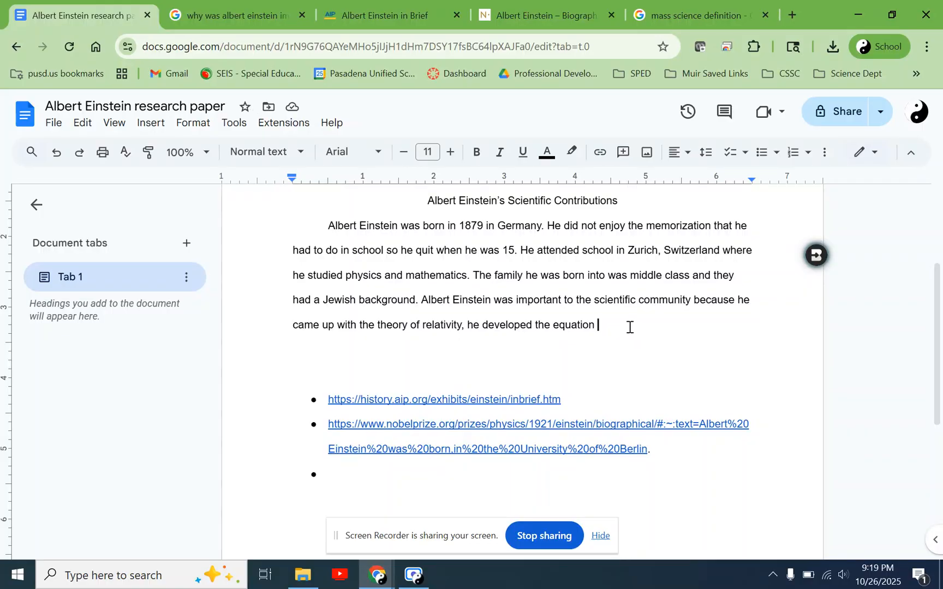
left_click(253, 4)
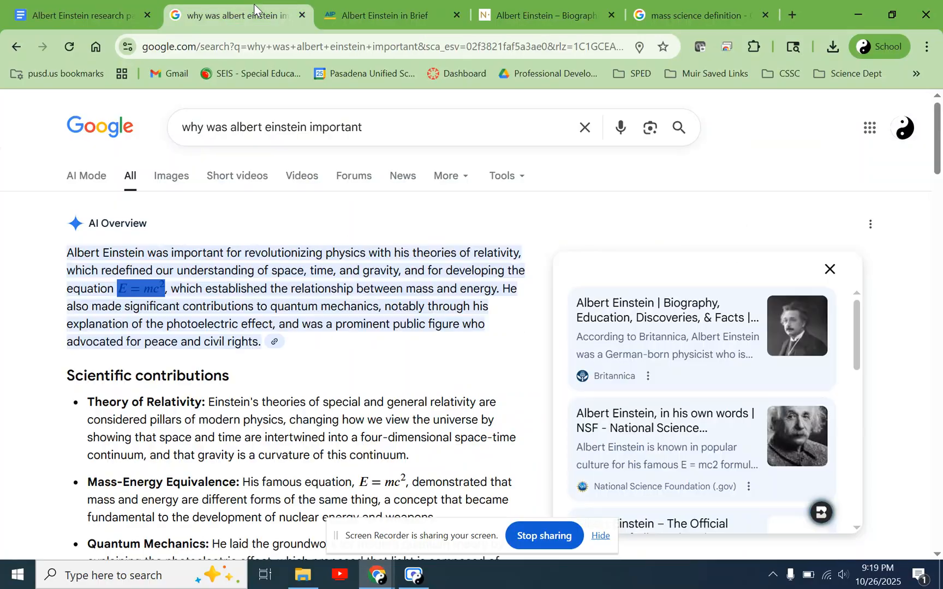
left_click(84, 13)
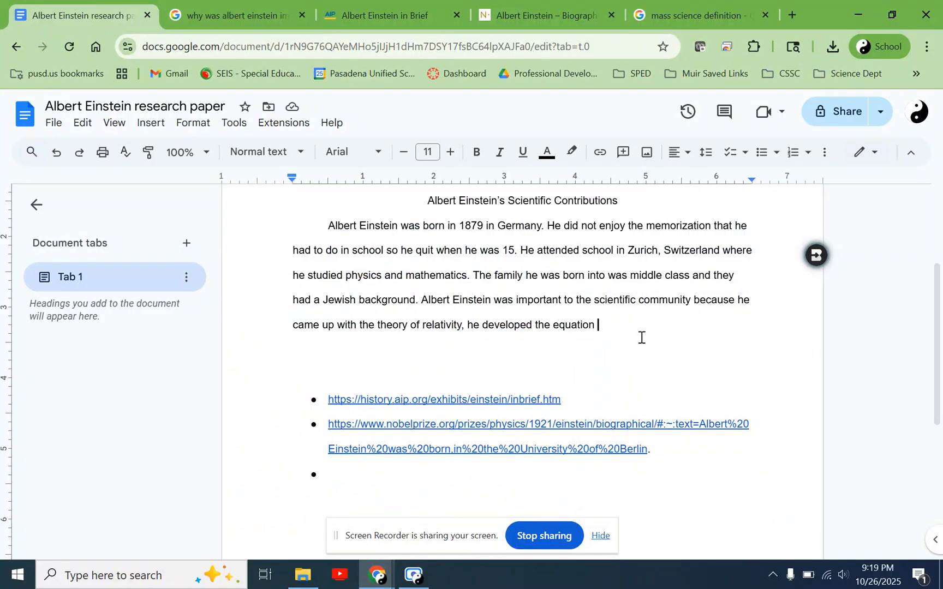
type("E = m c 2 E = m c 2")
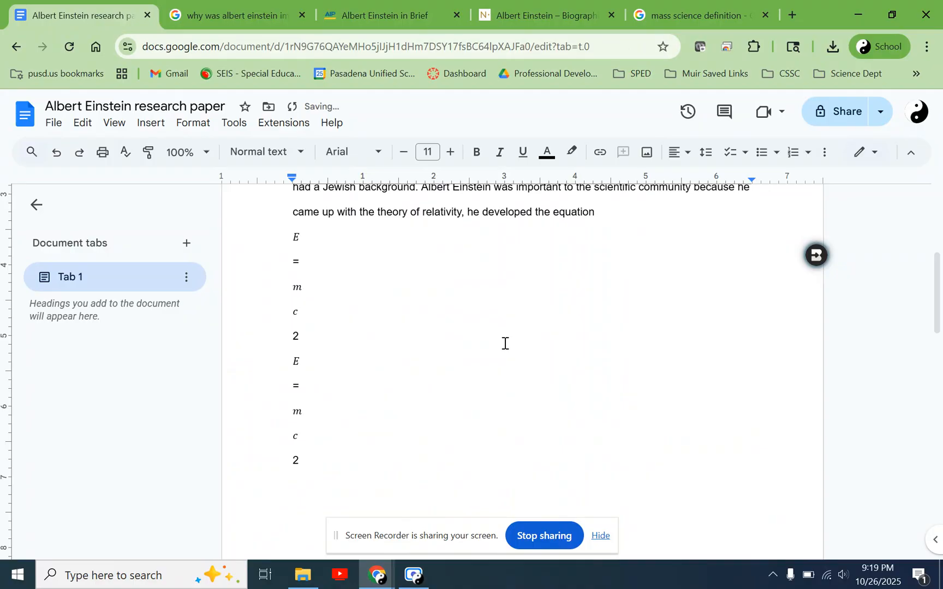
key("ctrl+z")
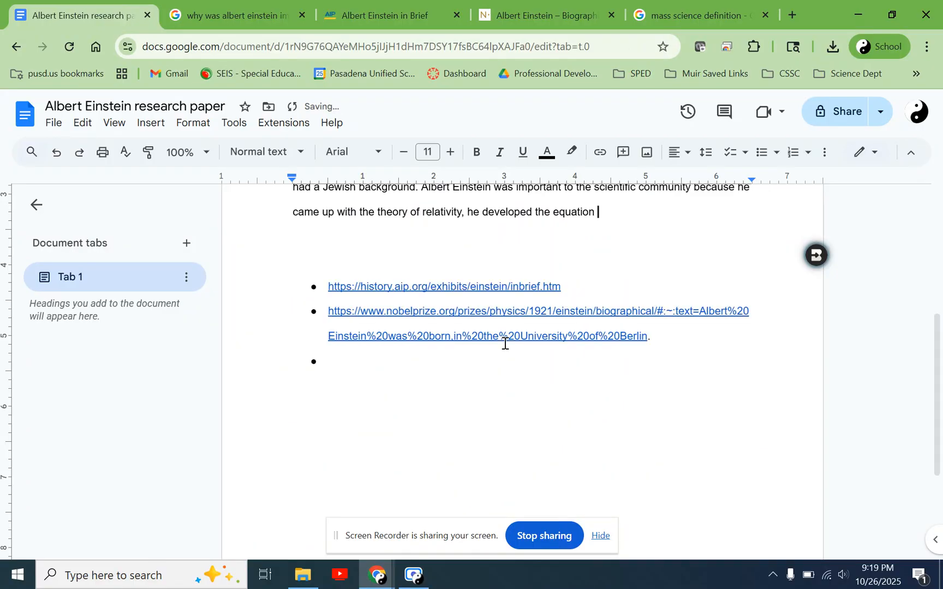
type("E = m c 2 E = m c 2")
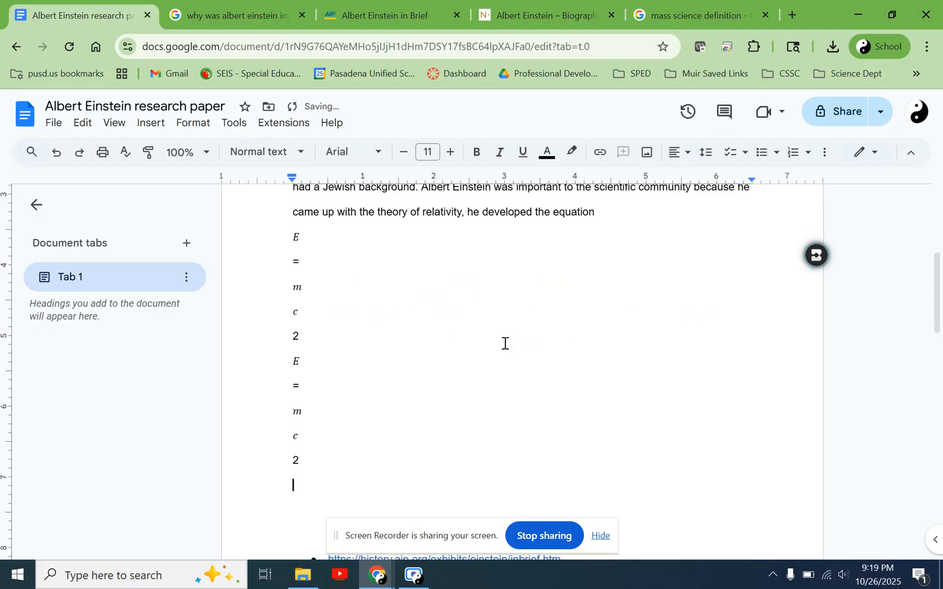
key("ctrl+z")
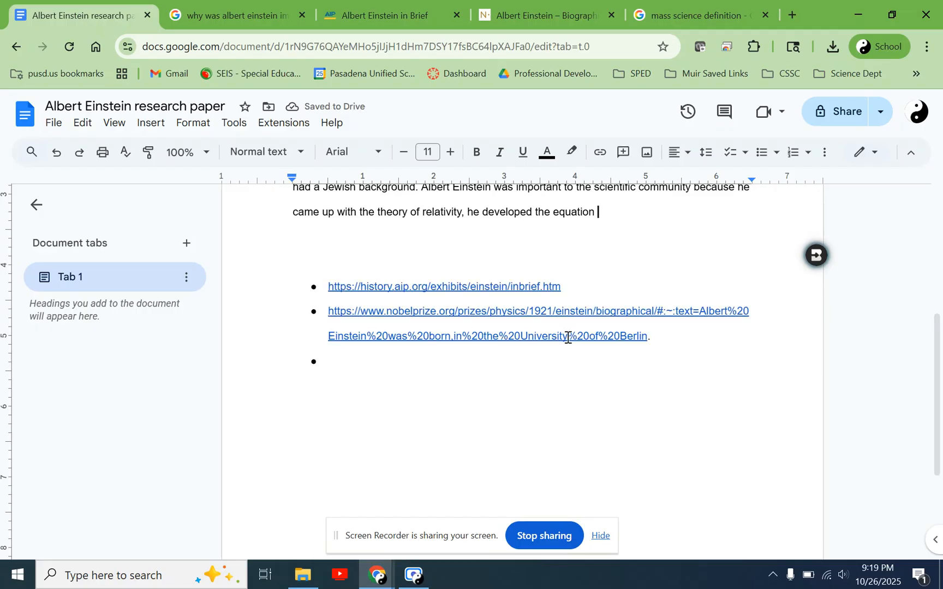
- Write "E=mc" directly after "he developed the equation" at the end of the introduction paragraph
left_click(567, 337, "shift")
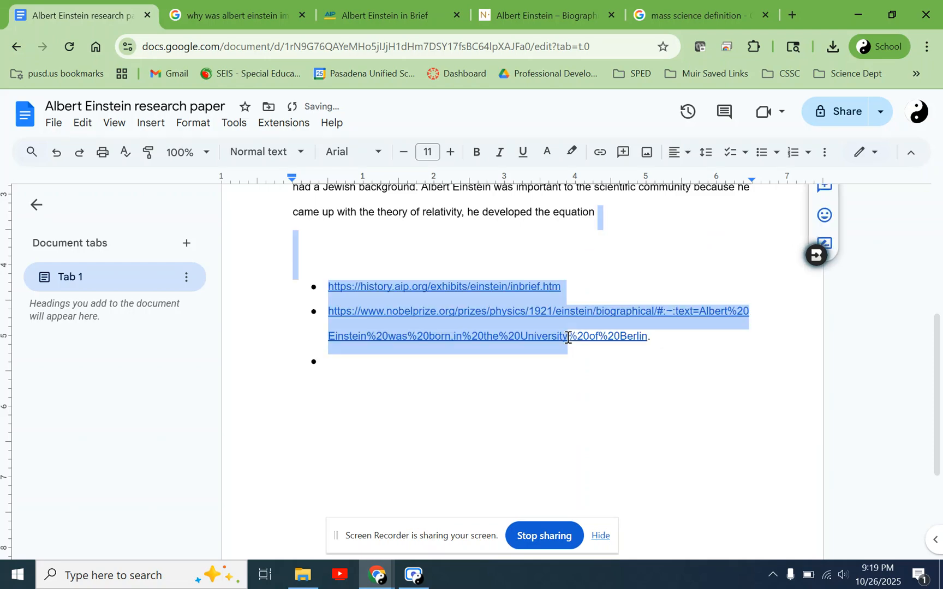
left_click(621, 218)
scroll(620, 219, "up", 2)
type("E=mc")
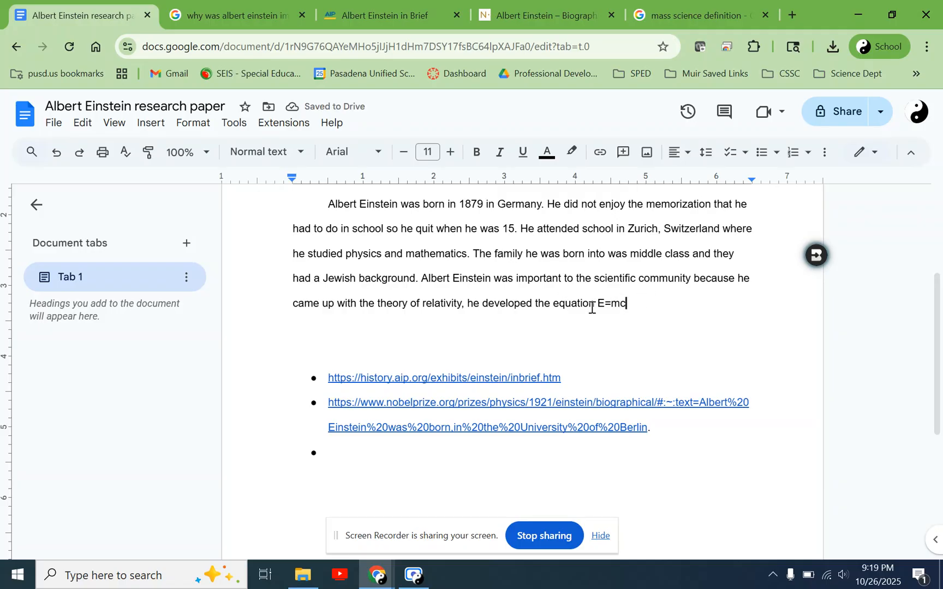
type("..")
left_click_drag(545, 278, 423, 204)
left_click(653, 304)
left_click(332, 124)
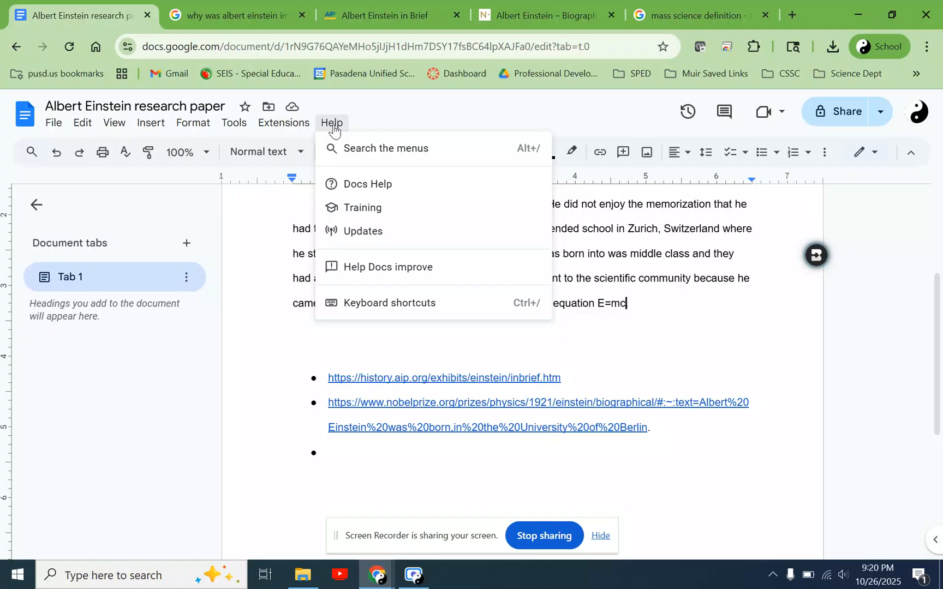
left_click(397, 153)
type("super")
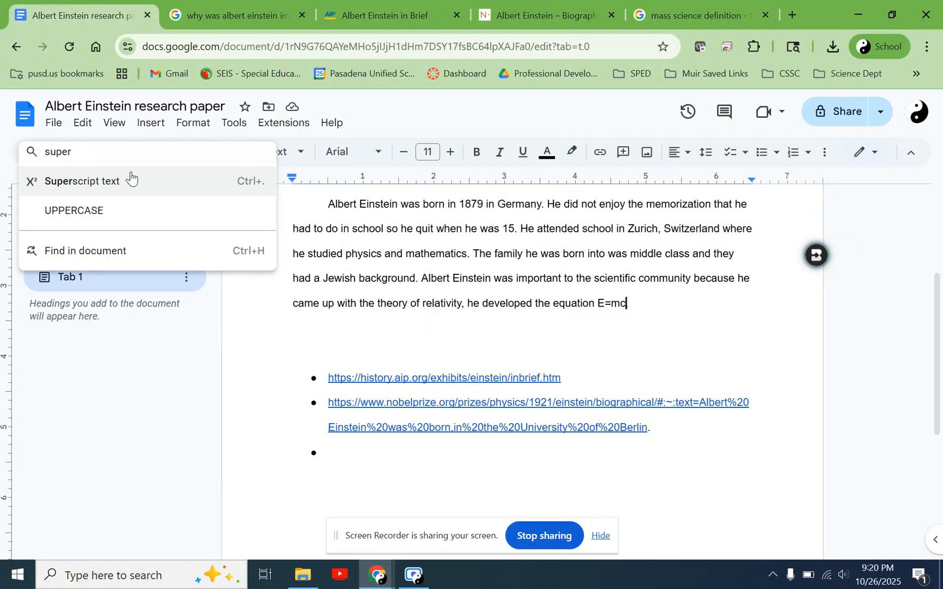
left_click(90, 188)
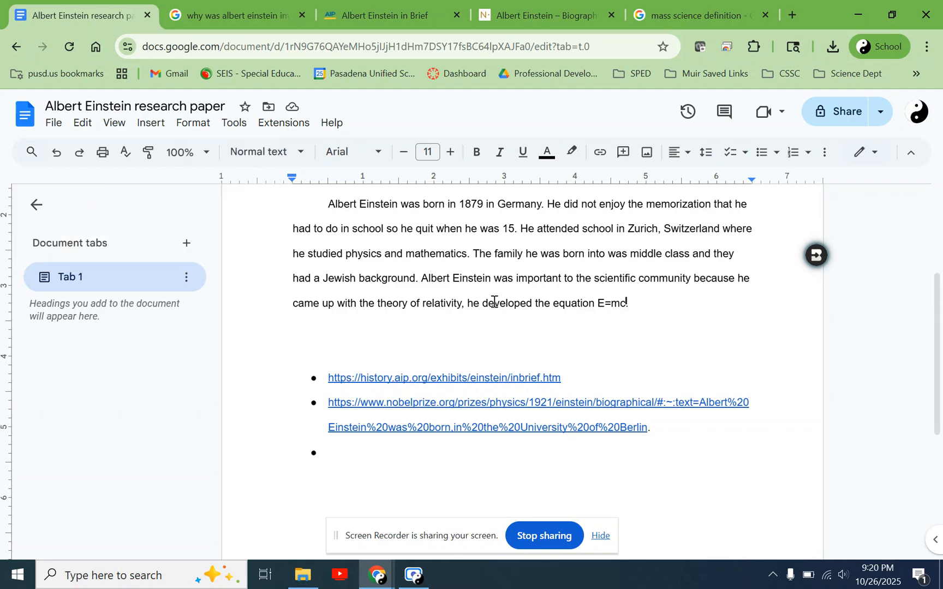
left_click(334, 126)
left_click(368, 148)
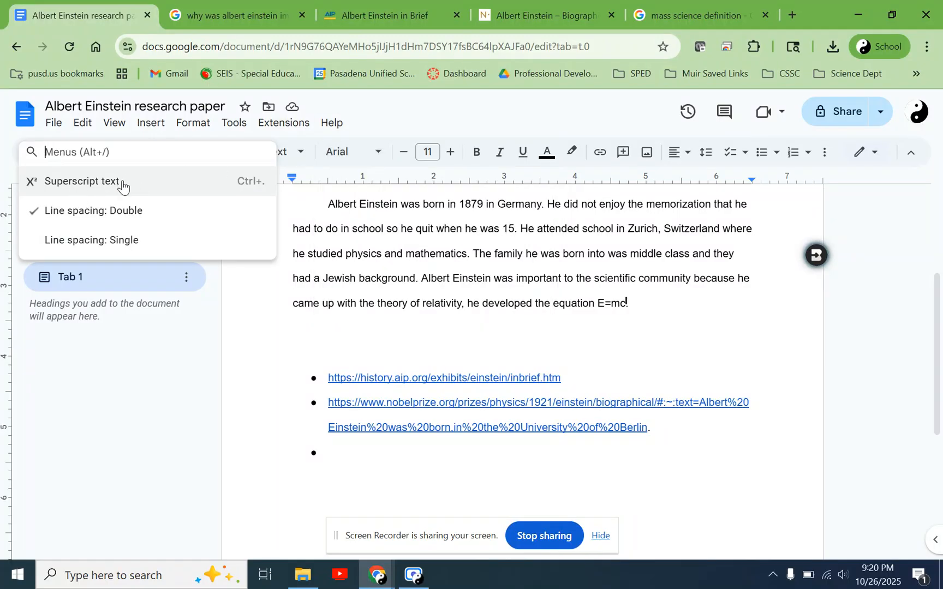
left_click(628, 303)
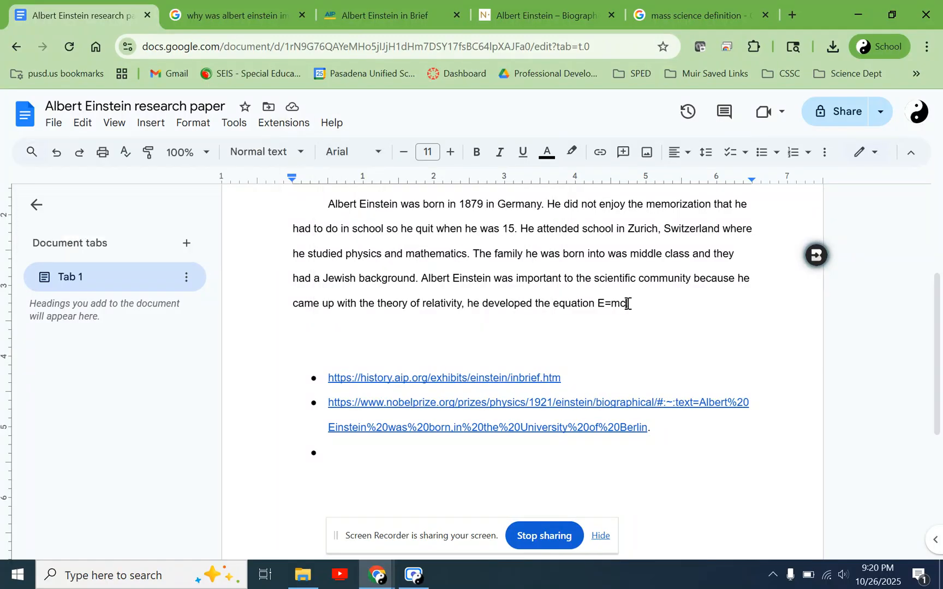
- Add a superscript 2 directly after "E=mc" at the end of the introduction paragraph
type(".")
left_click(331, 123)
left_click(379, 154)
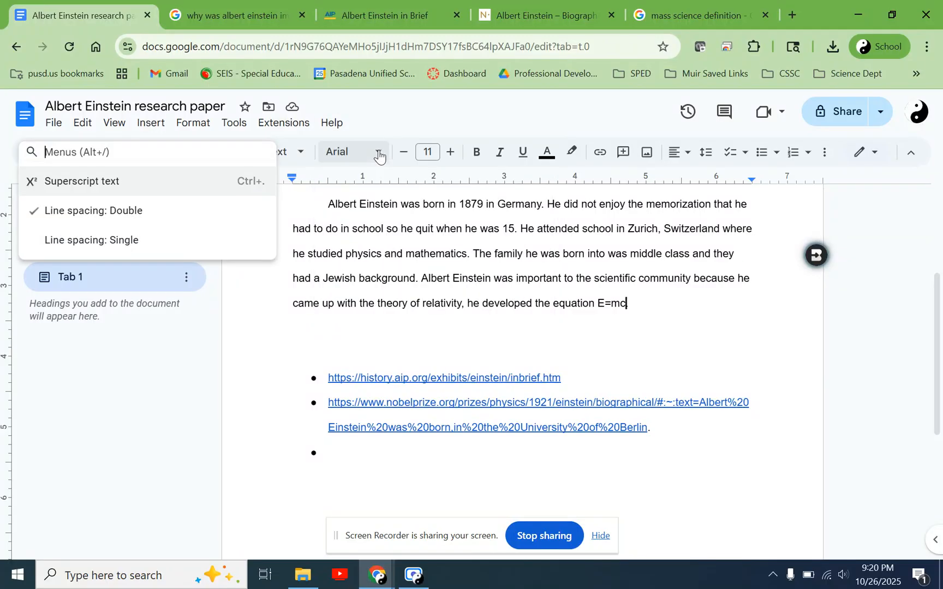
left_click(90, 181)
type("2.")
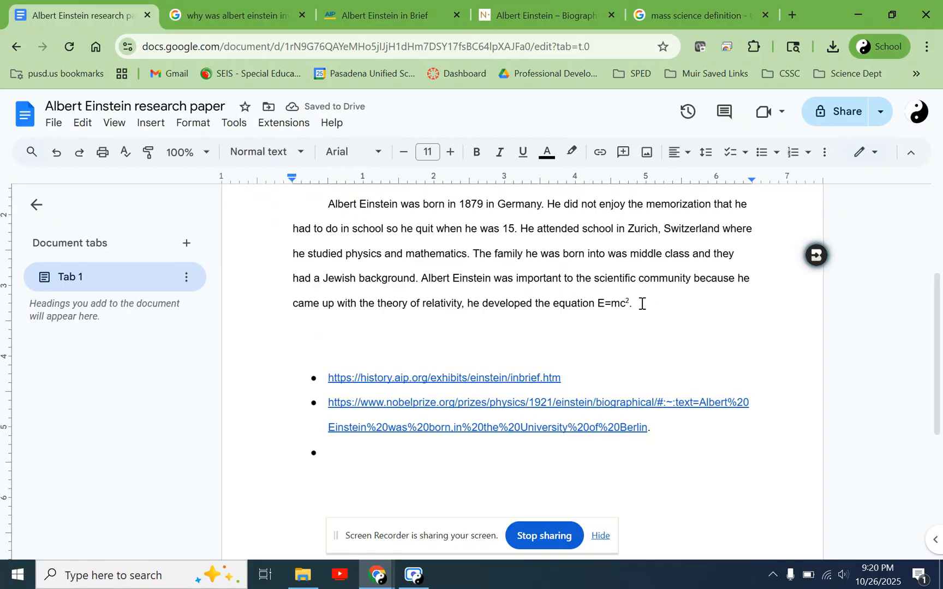
type("3")
- Put a comma after the equation E=mc² so that the sentence can continue
key("BackSpace")
type(".")
key("BackSpace")
key("BackSpace")
type(",")
- Reread the paper's last sentence and examine the overview's wording on quantum mechanics and the photoelectric effect
left_click_drag(428, 281, 632, 308)
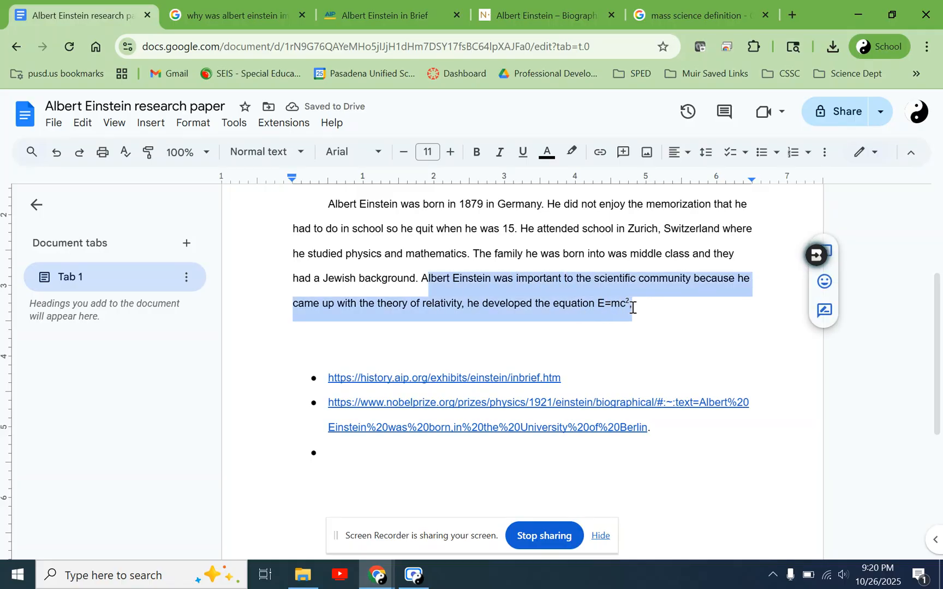
left_click(490, 279)
left_click_drag(423, 279, 642, 304)
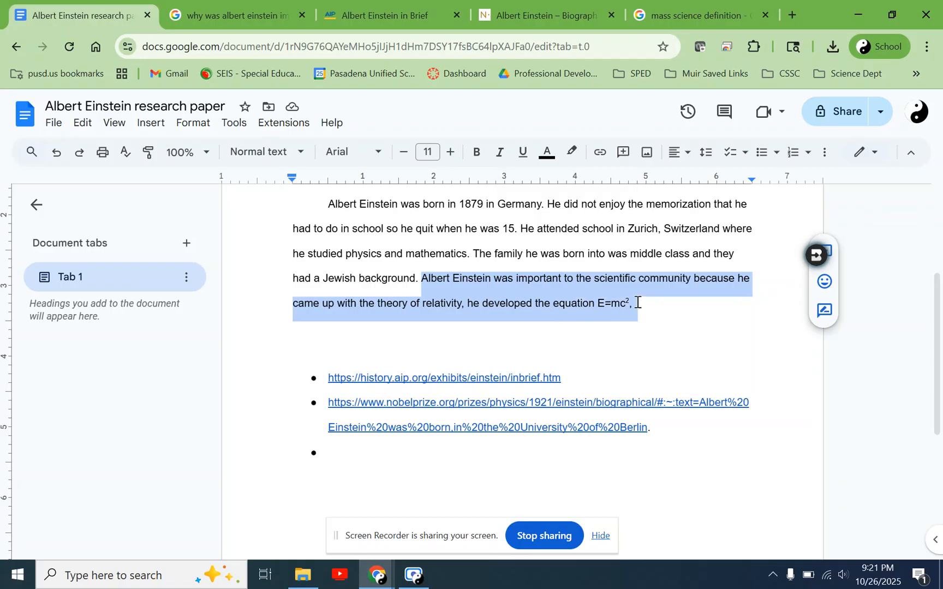
left_click(648, 307)
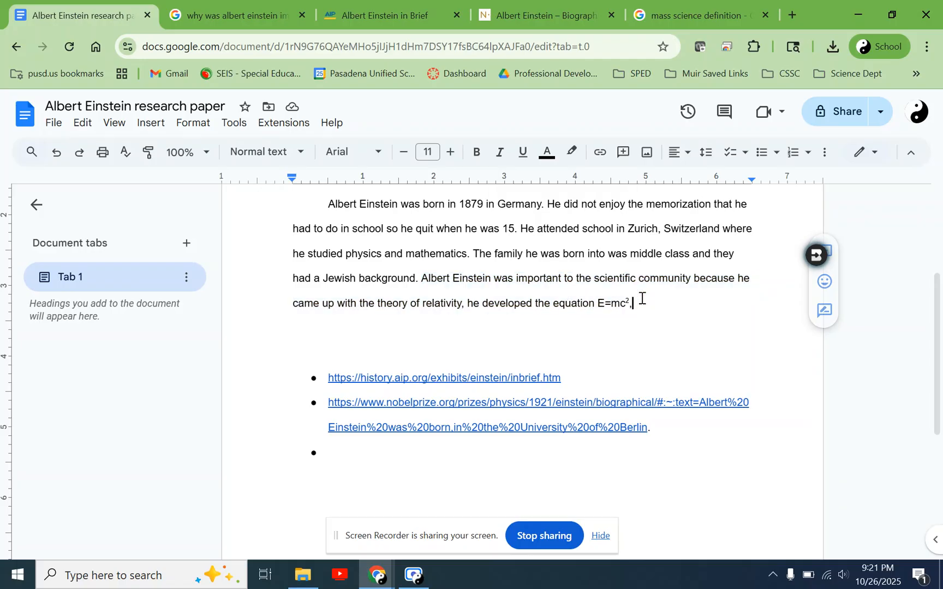
left_click(238, 5)
left_click(293, 350)
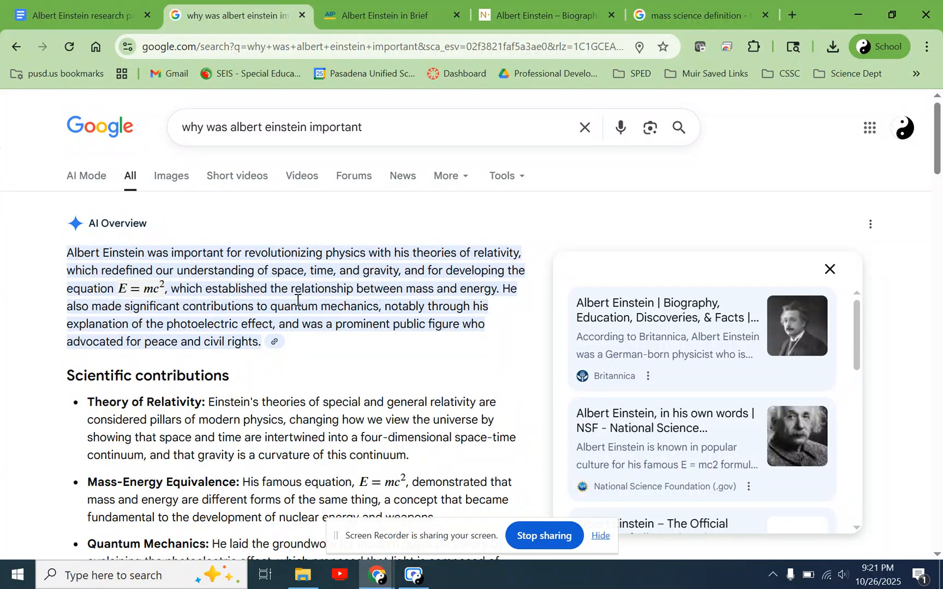
left_click_drag(89, 307, 274, 324)
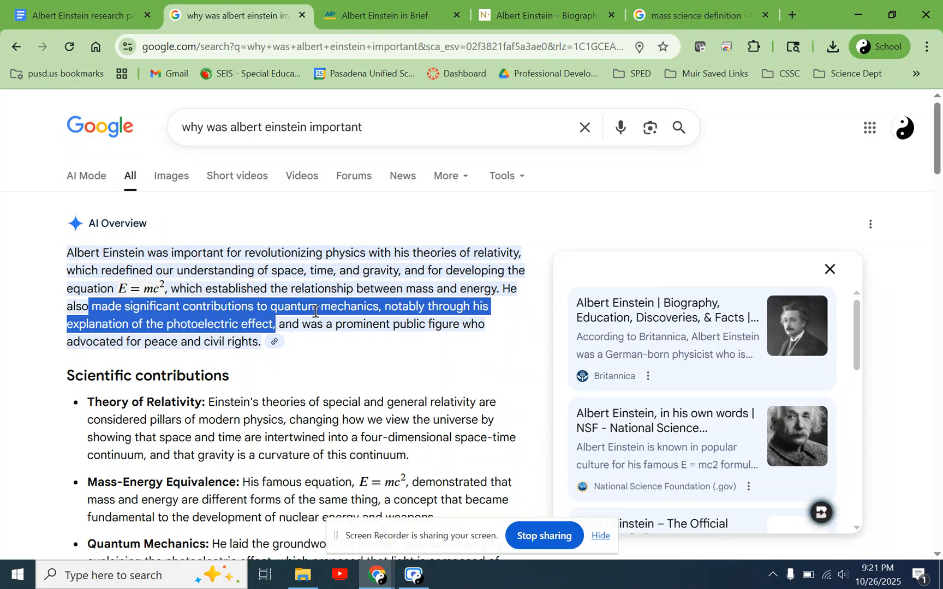
left_click(164, 305)
left_click_drag(125, 309, 376, 308)
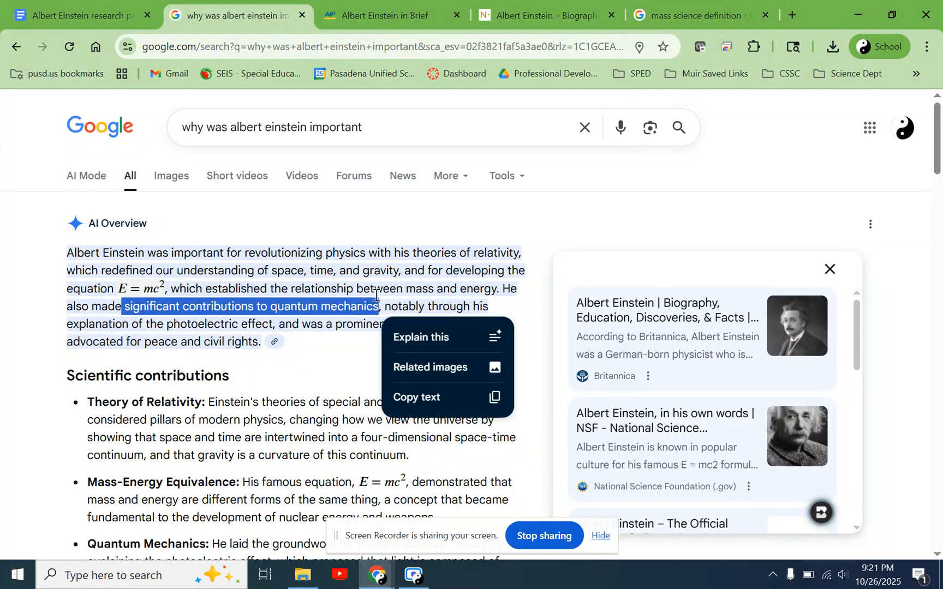
left_click(376, 305)
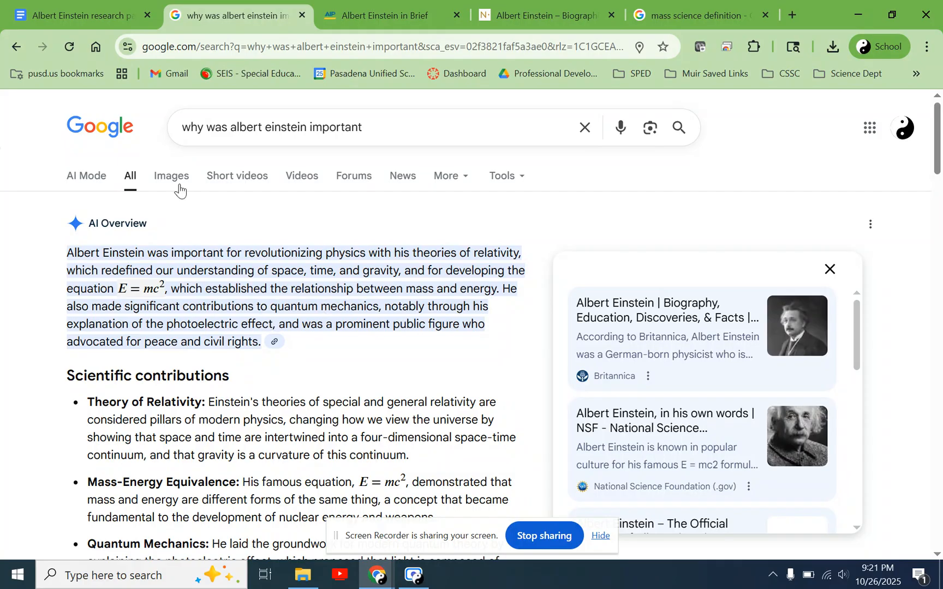
- Continue the paper's sentence with "he explained the photoelectric effect", checking the search overview for the wording
left_click(82, 14)
type("he exapli")
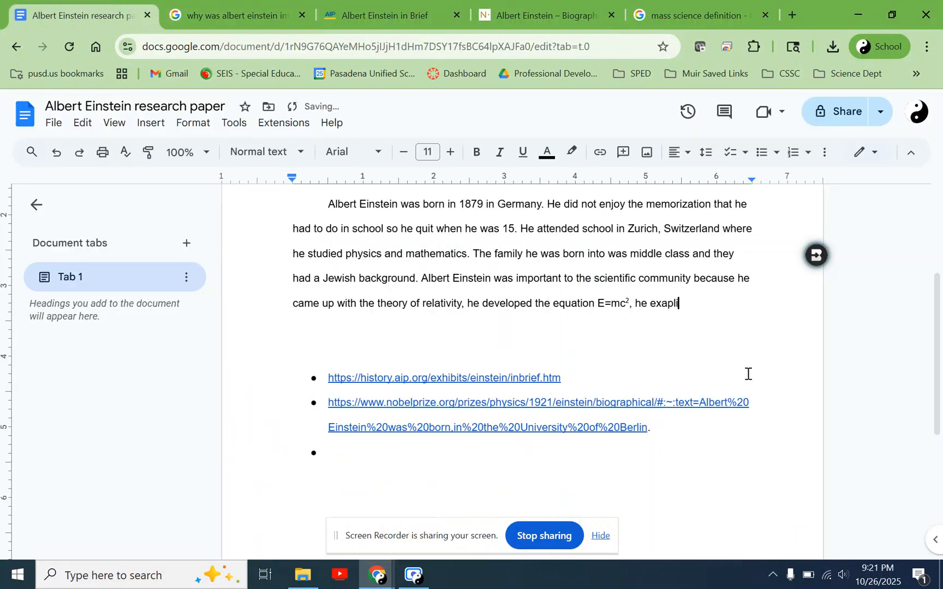
left_click(191, 12)
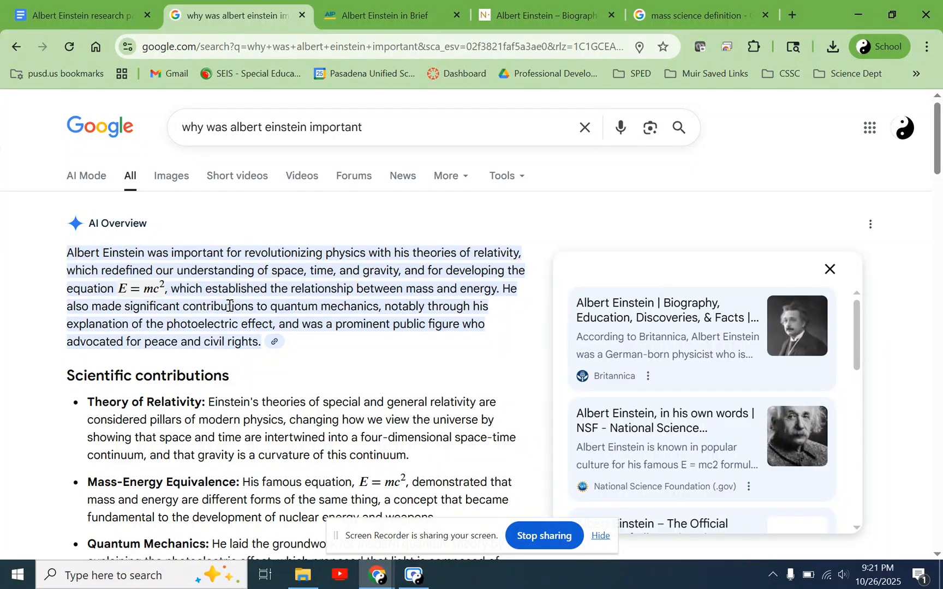
left_click_drag(230, 306, 345, 306)
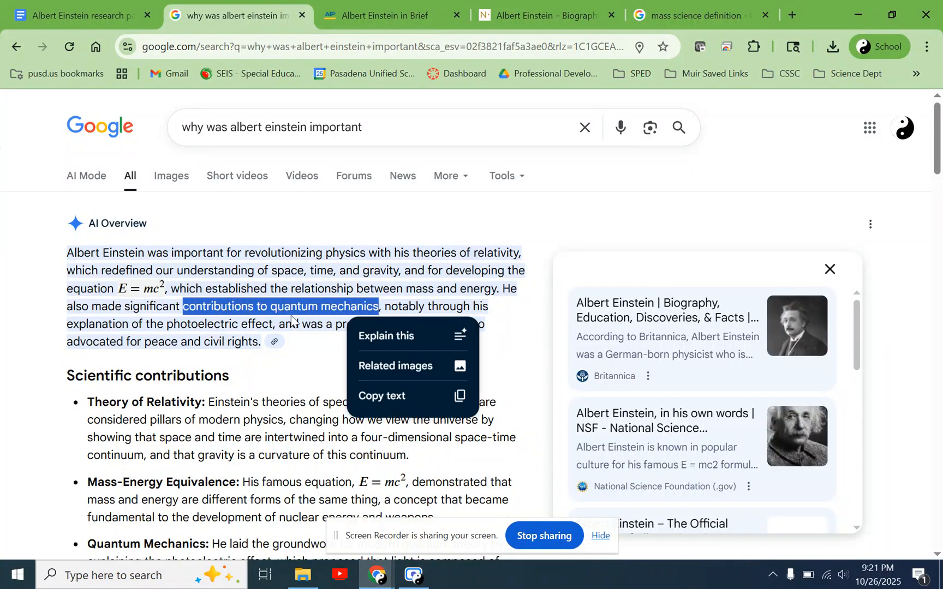
left_click(225, 323)
left_click(73, 15)
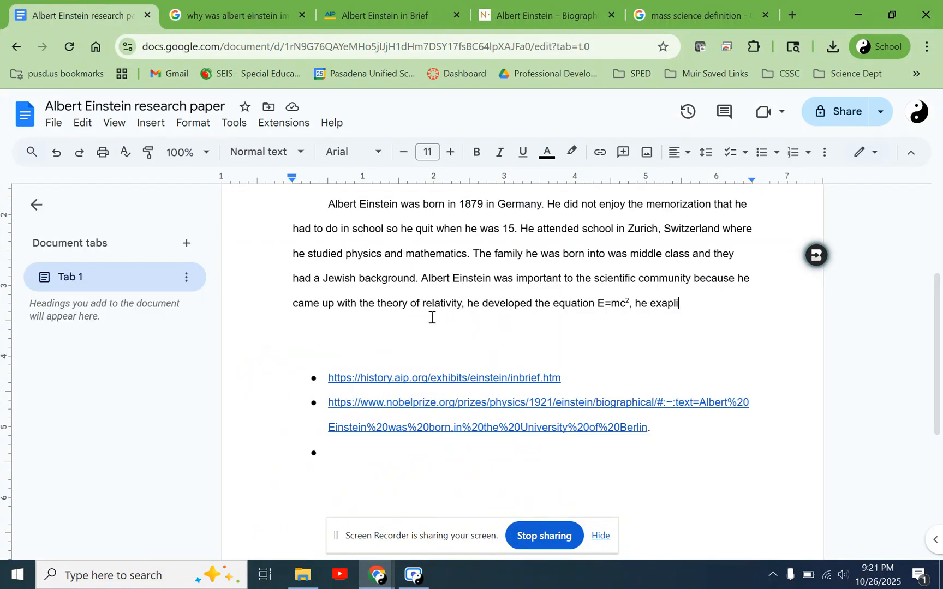
key("BackSpace")
key("BackSpace")
type("lained the phot")
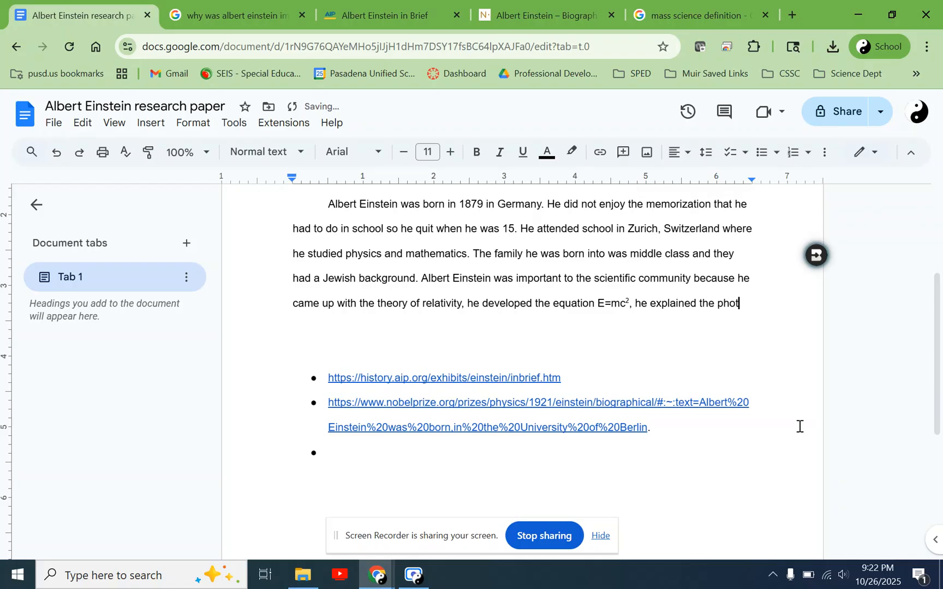
type("oelectric effect")
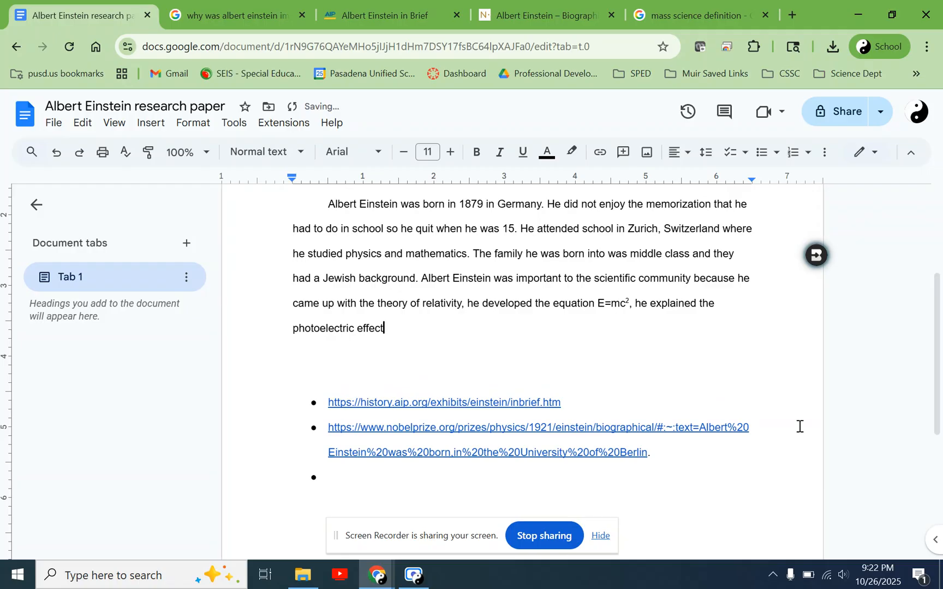
- Finish the sentence with "and in this way he contributed to the field of quantum mechanics."
type("and in this way ")
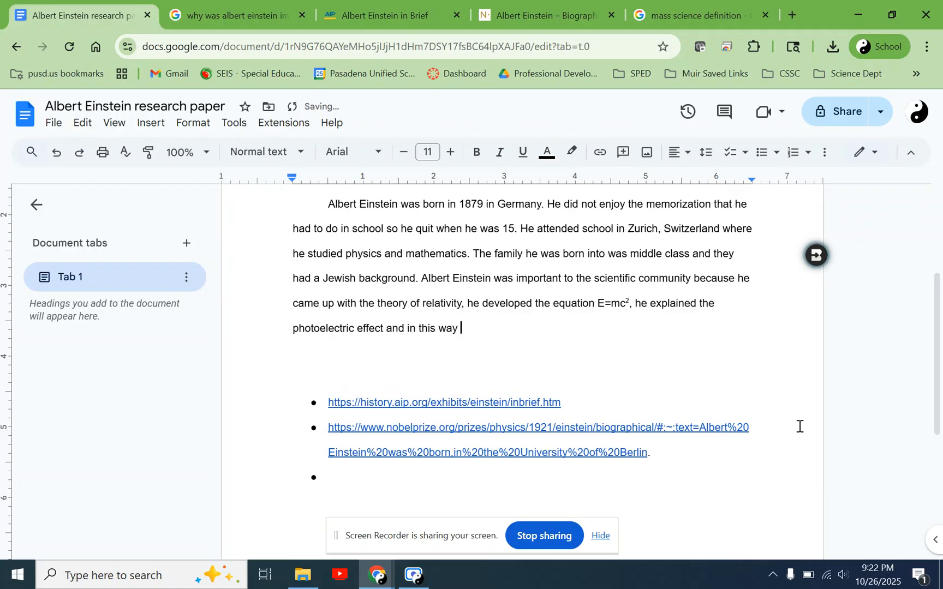
type("he contributed to")
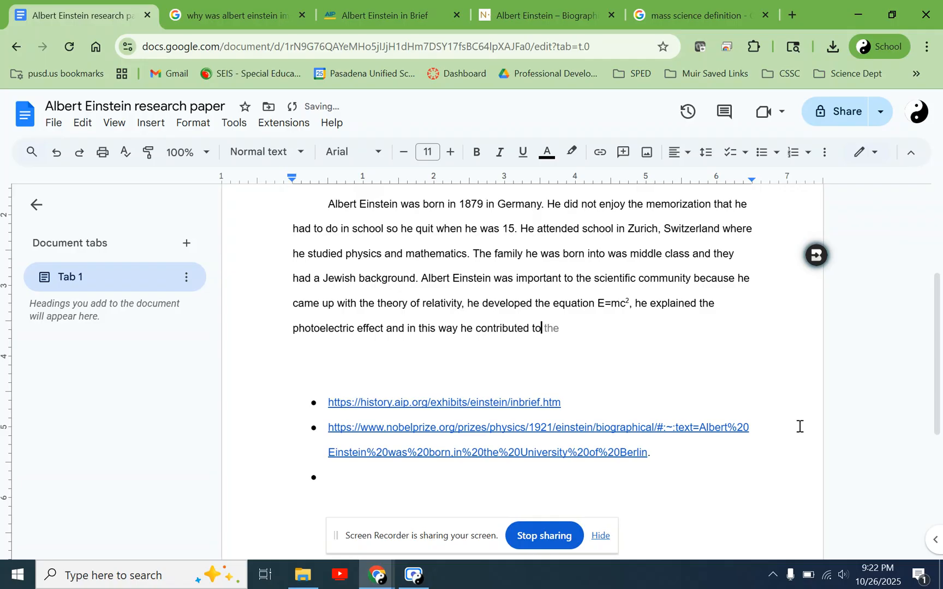
type(" the field of qua")
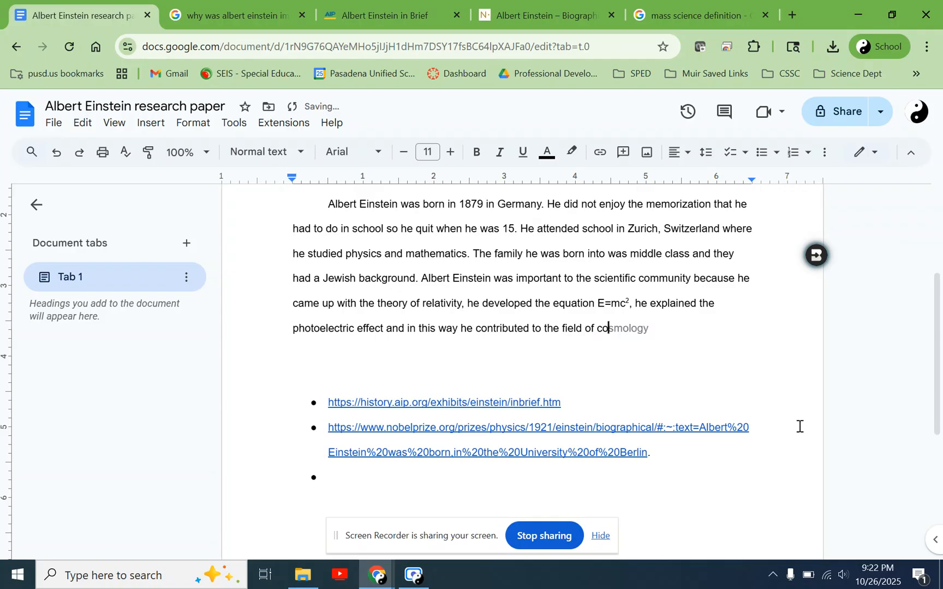
type("n")
key("Tab")
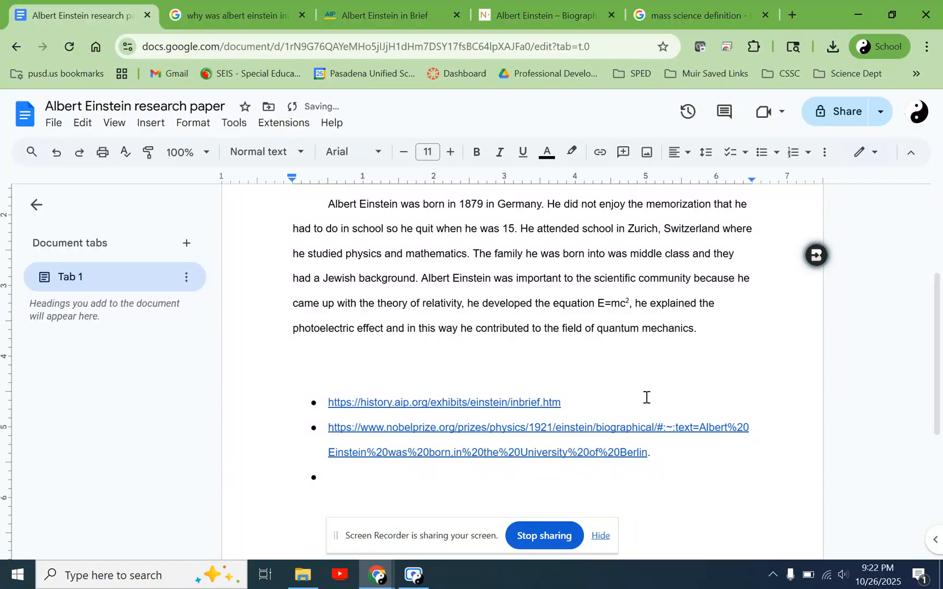
- Review the introduction paragraph sentence by sentence, from Einstein's birth to his importance to the scientific community
scroll(646, 397, "up", 1)
scroll(646, 397, "down", 1)
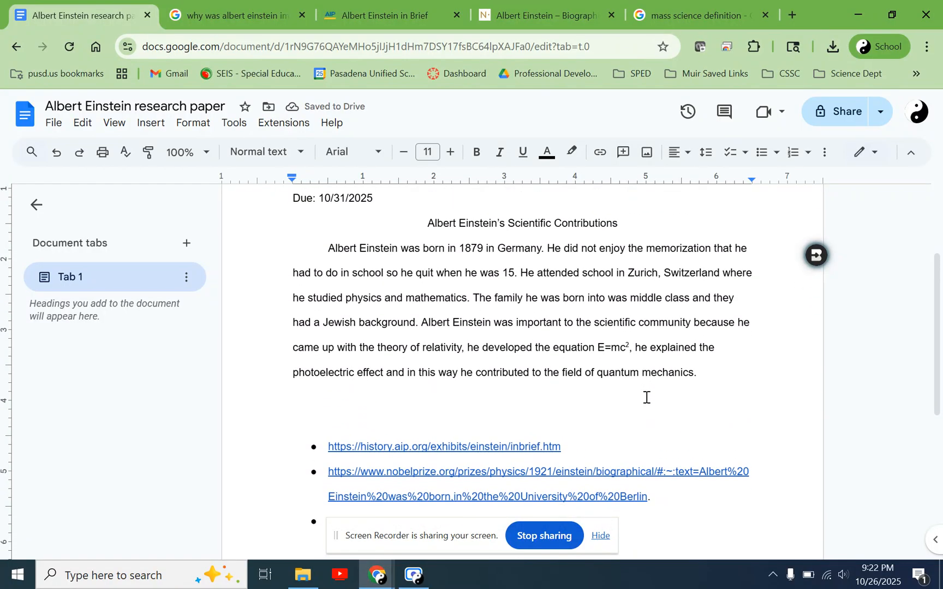
scroll(646, 397, "up", 1)
scroll(646, 397, "up", 1)
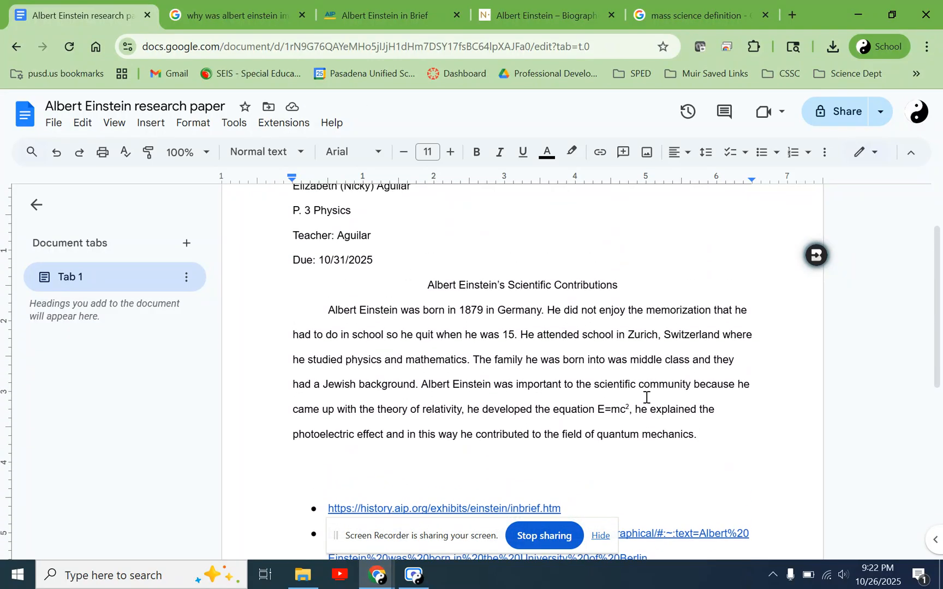
scroll(646, 397, "down", 1)
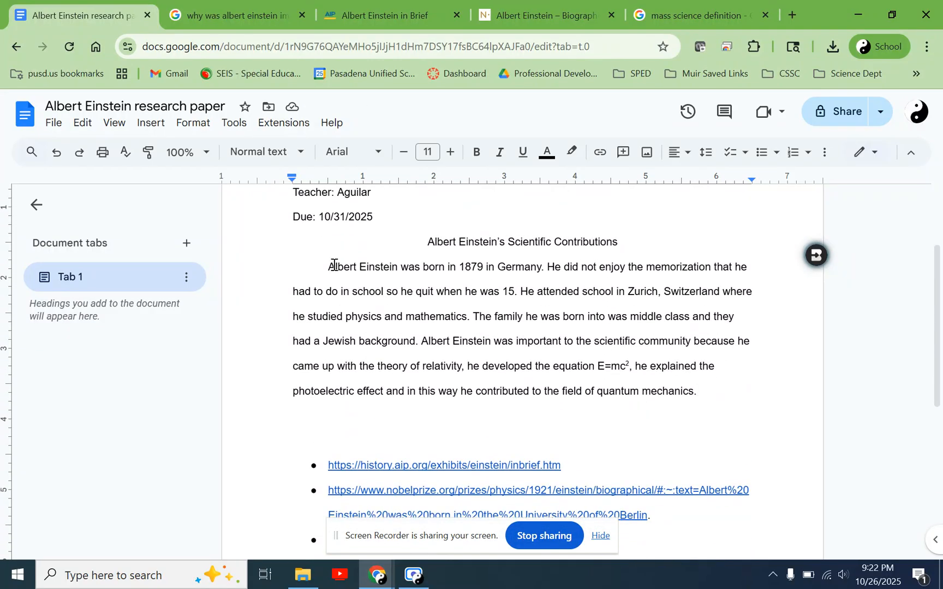
left_click_drag(326, 267, 519, 291)
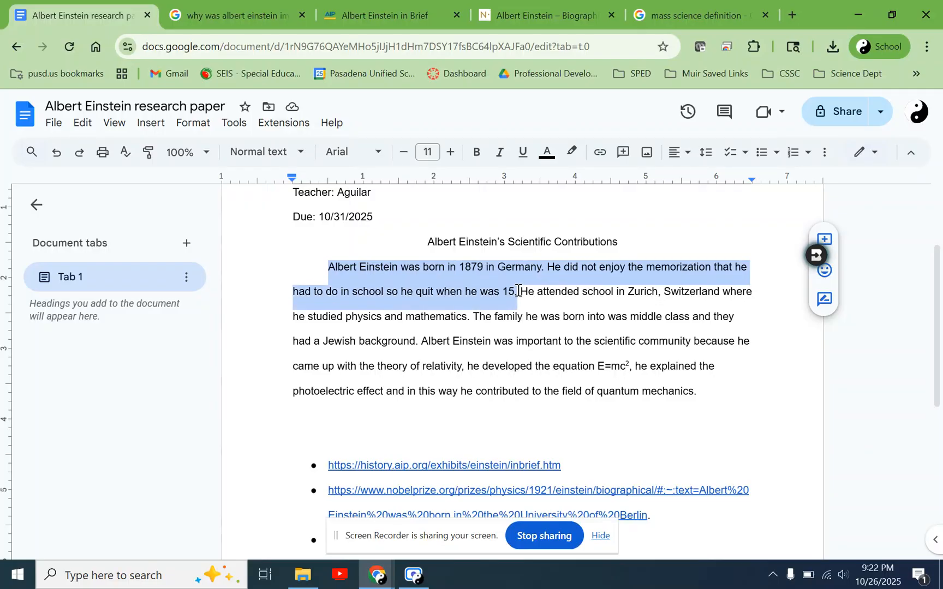
left_click_drag(519, 291, 549, 263)
left_click(483, 302)
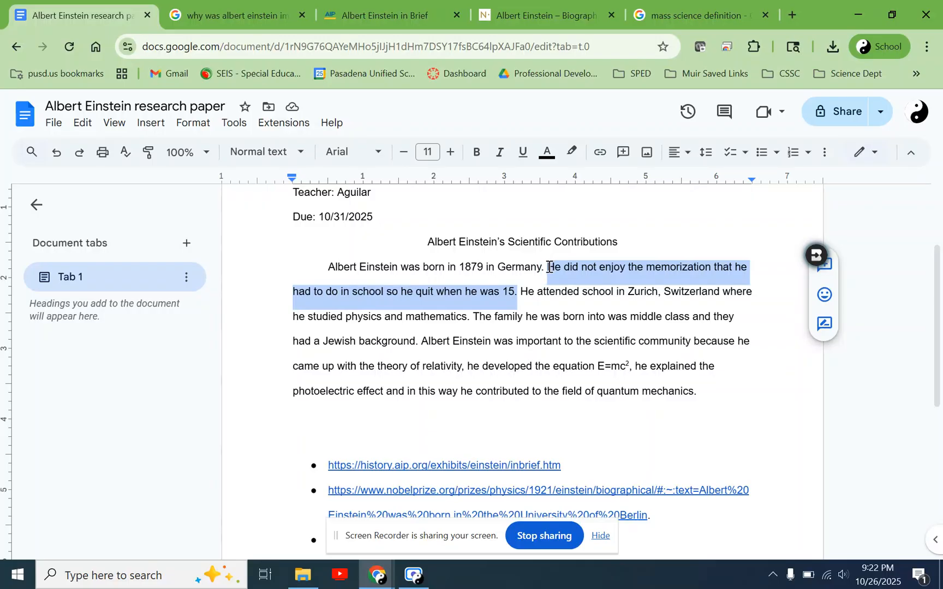
left_click(533, 315)
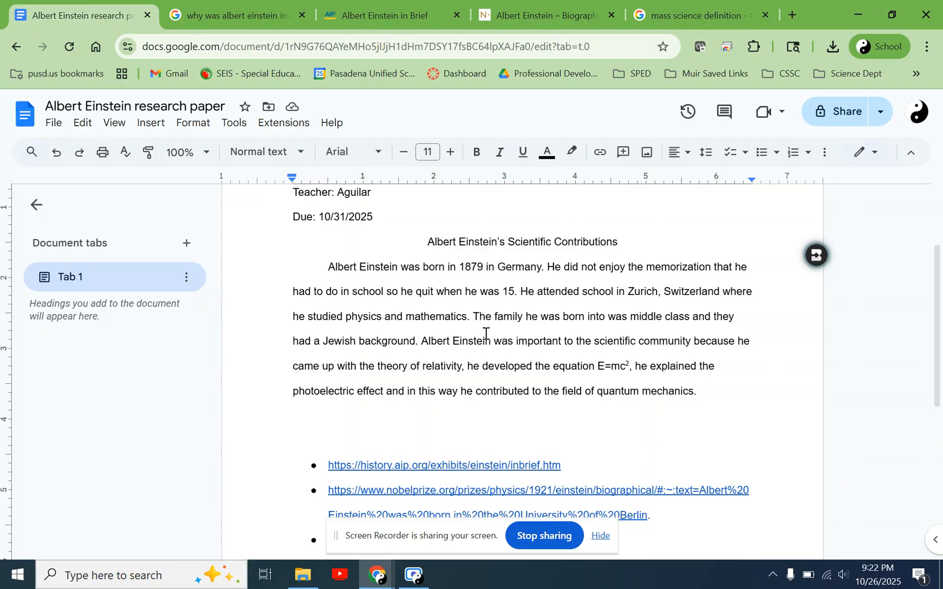
left_click_drag(469, 317, 423, 343)
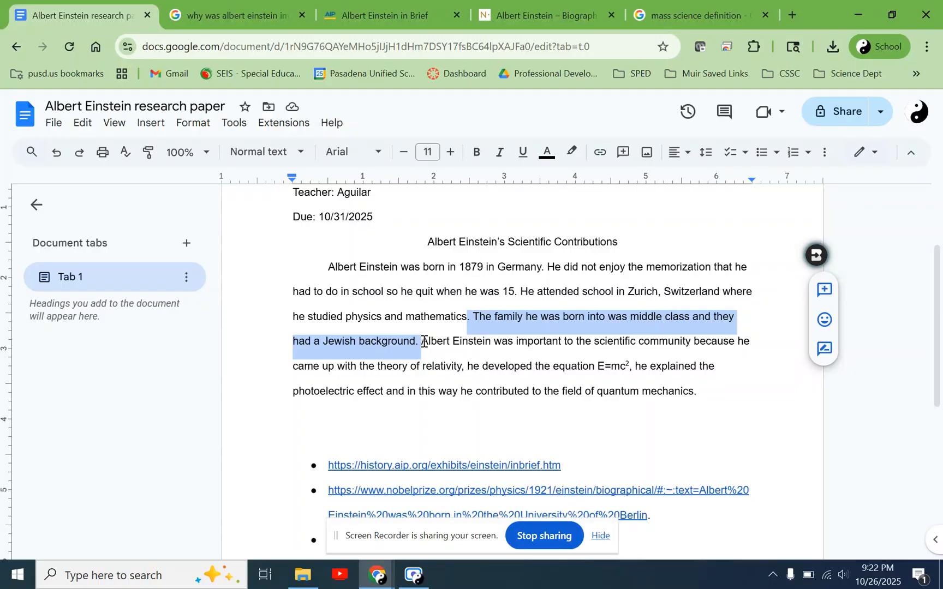
left_click_drag(424, 342, 686, 387)
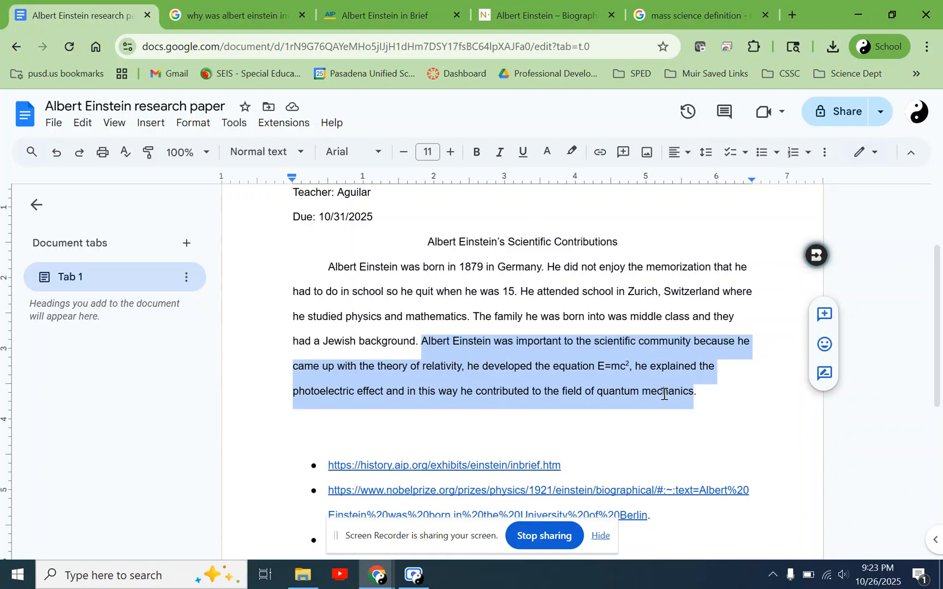
left_click(704, 391)
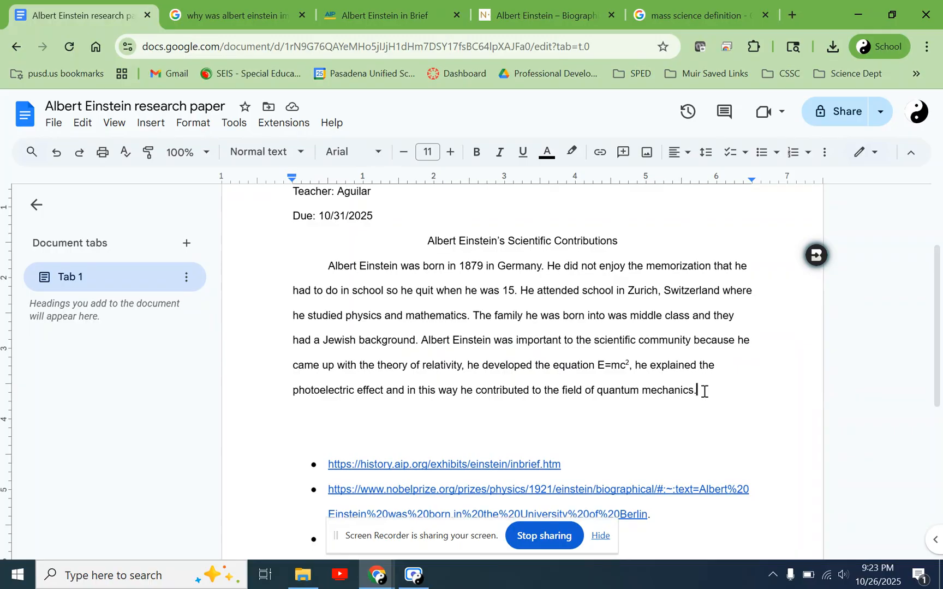
scroll(704, 391, "down", 2)
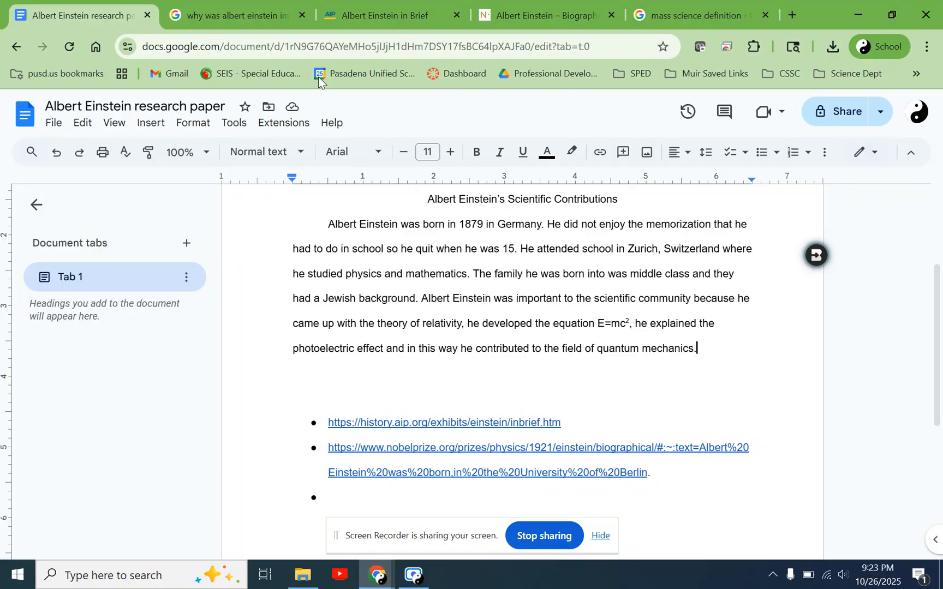
left_click_drag(713, 346, 425, 295)
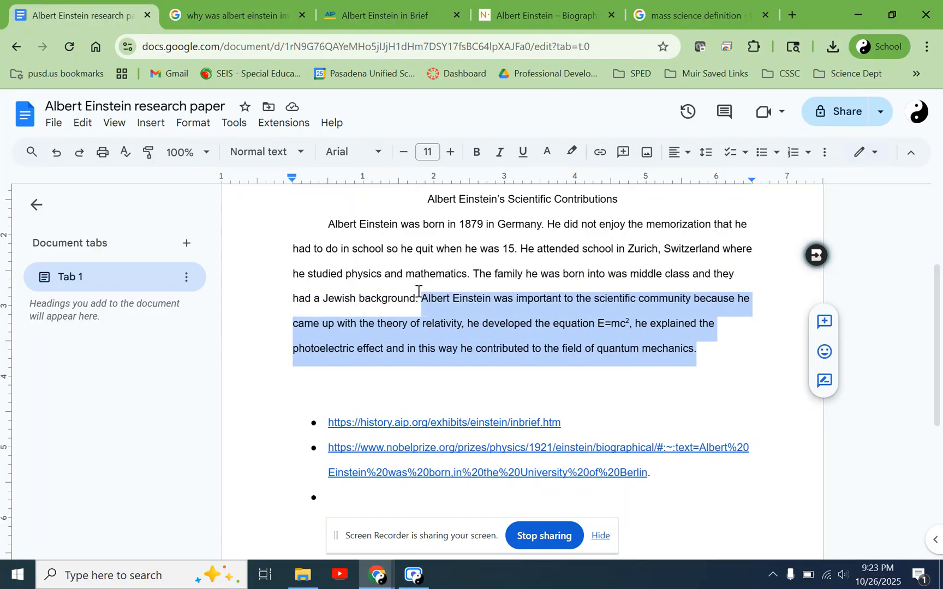
- Check the sources cited for the AI Overview's opening paragraph in the "why was albert einstein important" search results
left_click(234, 14)
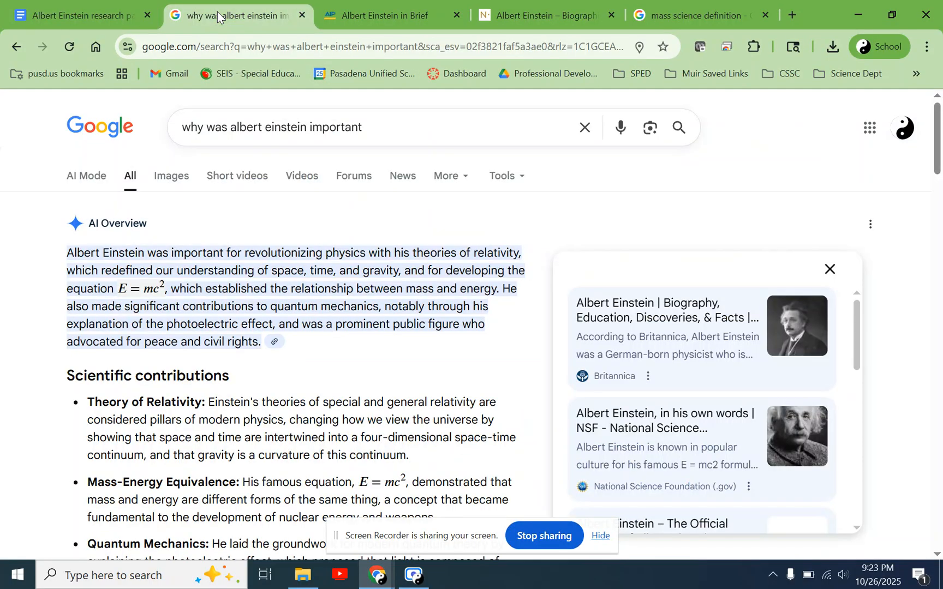
left_click(274, 342)
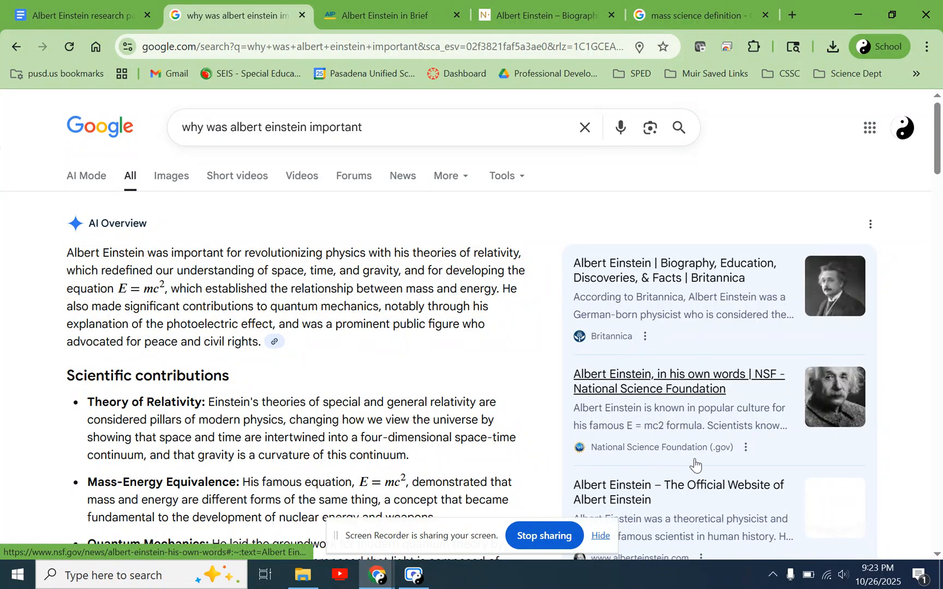
scroll(694, 464, "down", 1)
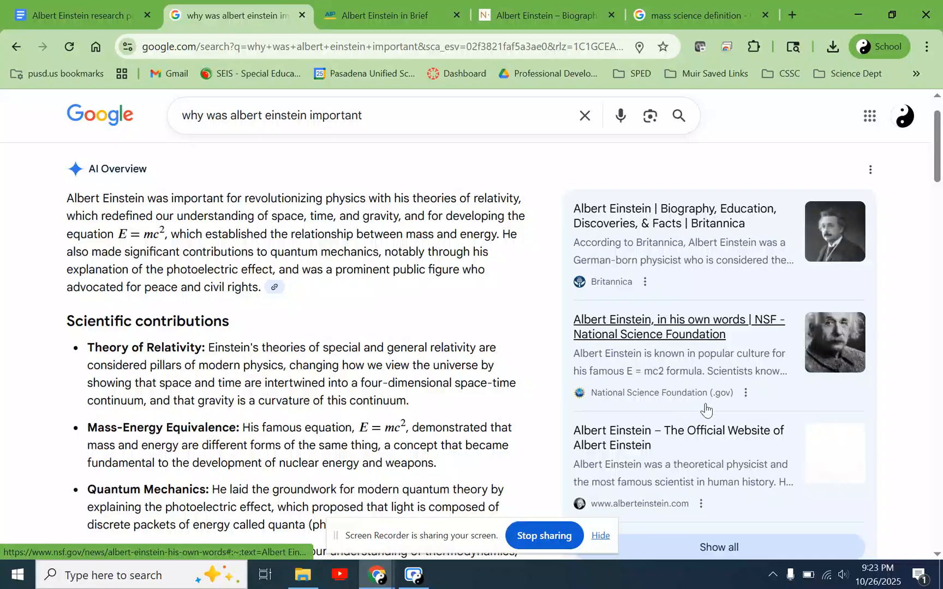
scroll(691, 436, "down", 1)
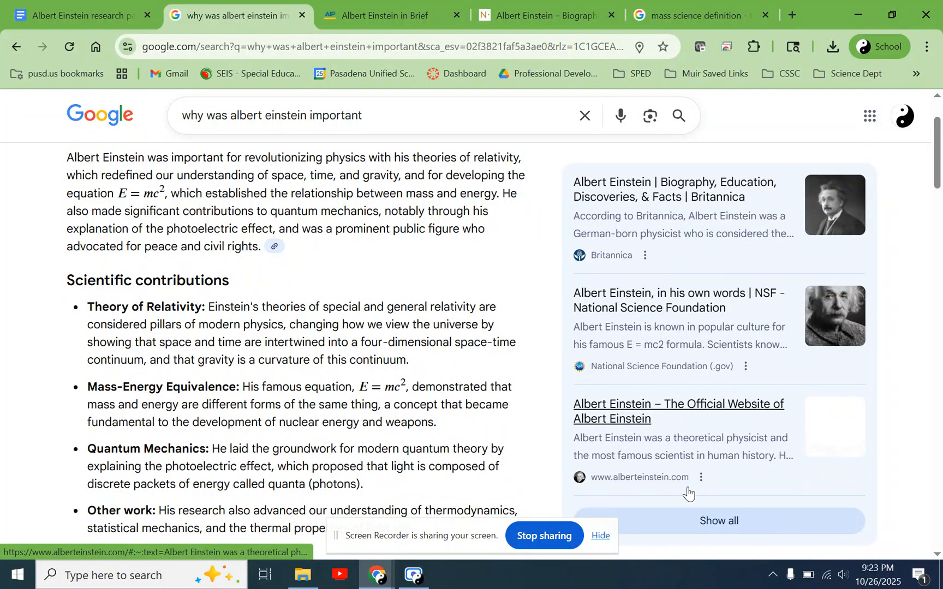
- Look through the overview's full list of cited sources, from Britannica to the National Park Service, and return to the research paper
left_click(721, 526)
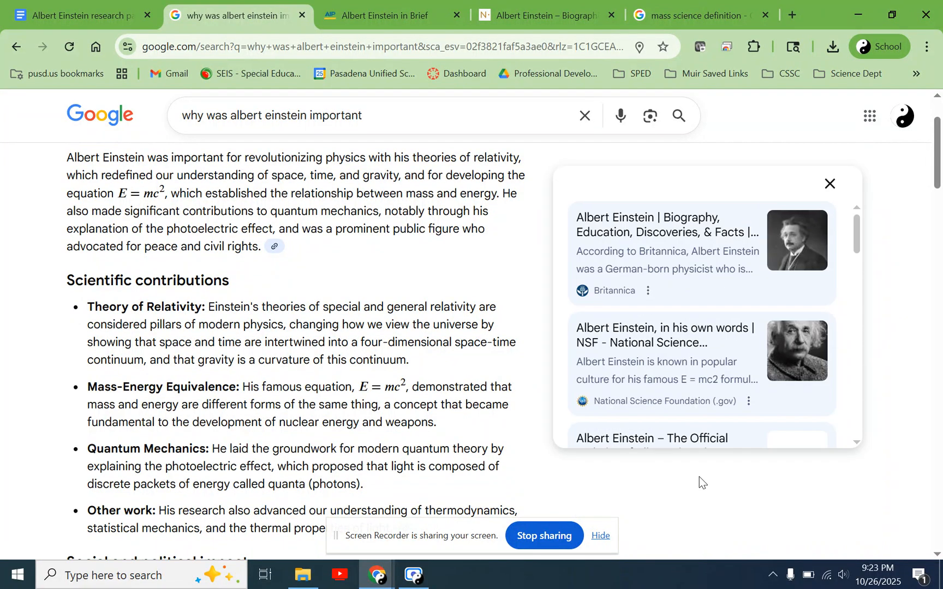
scroll(741, 362, "down", 5)
scroll(742, 349, "up", 5)
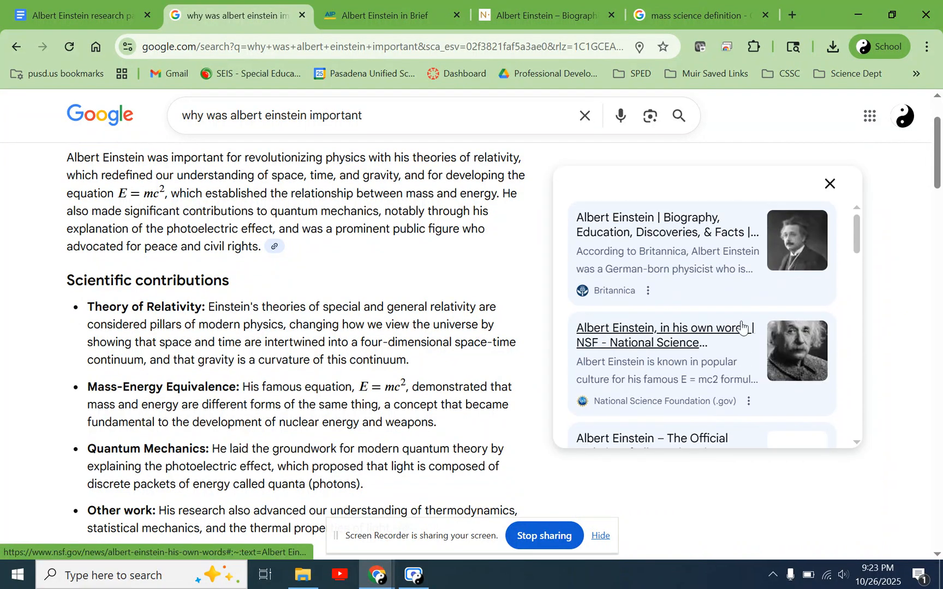
left_click(830, 181)
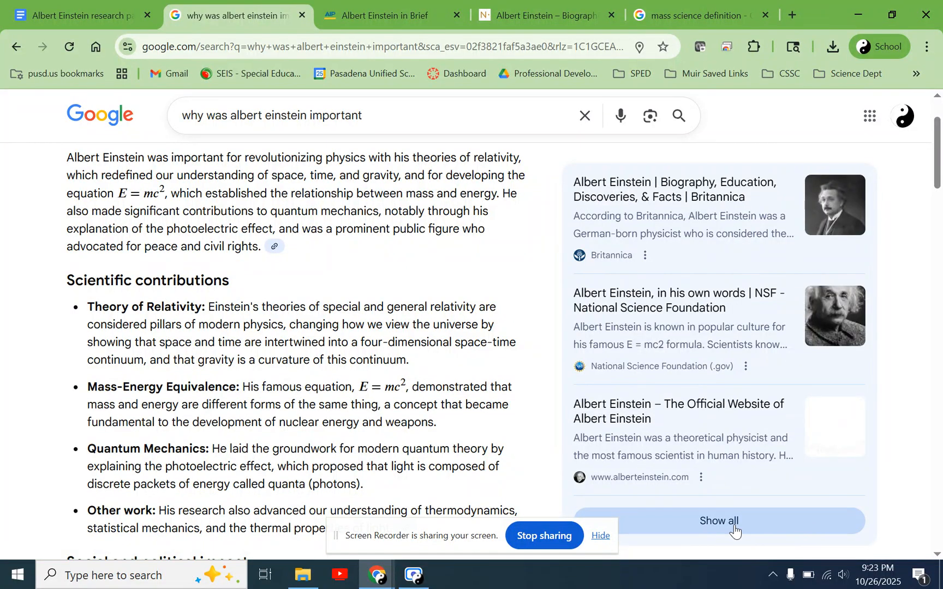
left_click(715, 523)
scroll(716, 385, "down", 5)
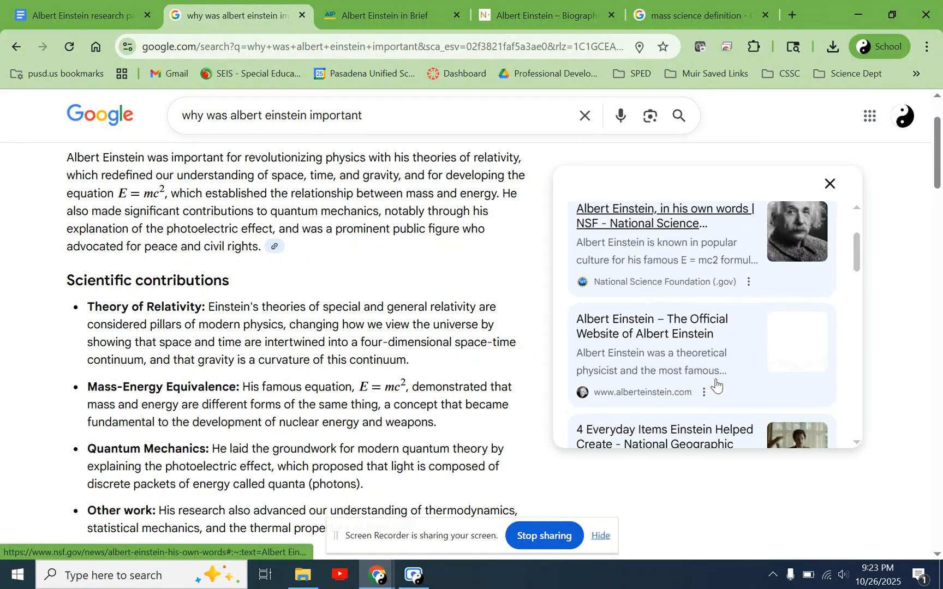
scroll(717, 385, "down", 10)
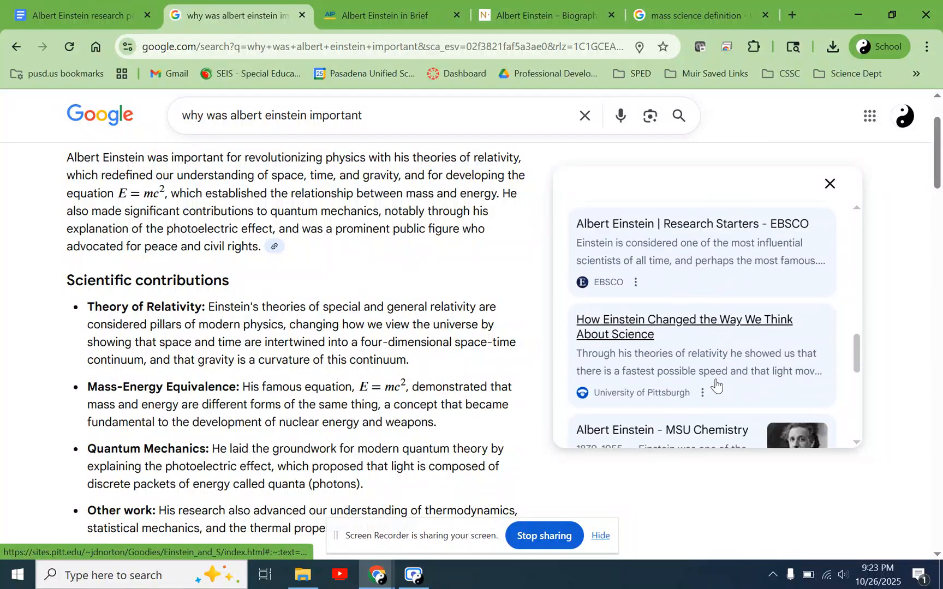
scroll(716, 385, "down", 8)
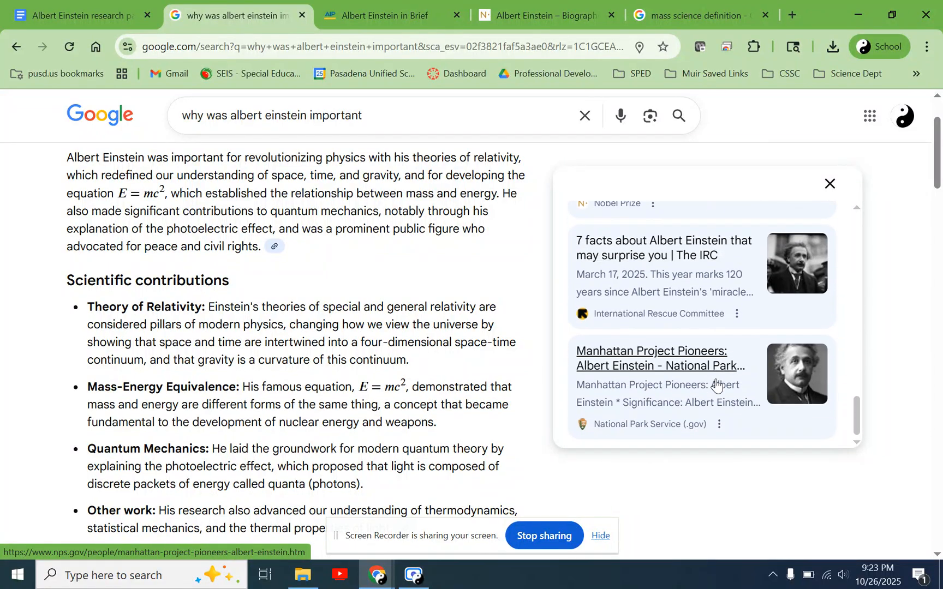
scroll(716, 385, "up", 10)
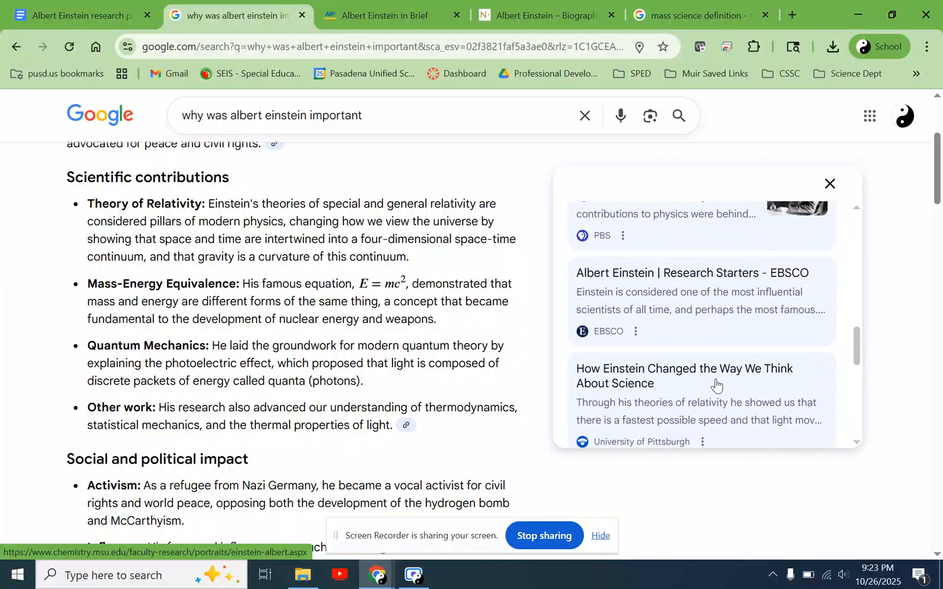
scroll(717, 385, "up", 8)
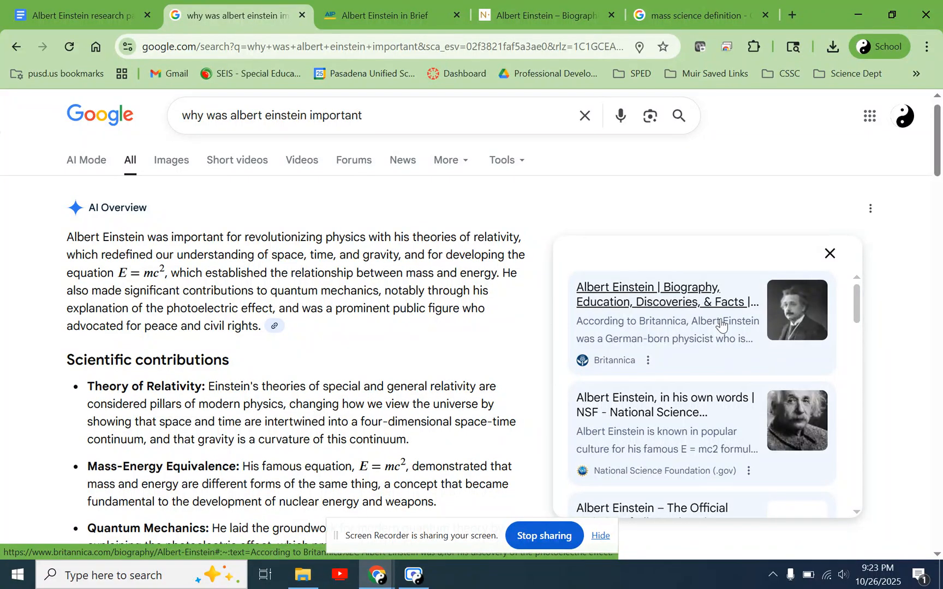
left_click(69, 7)
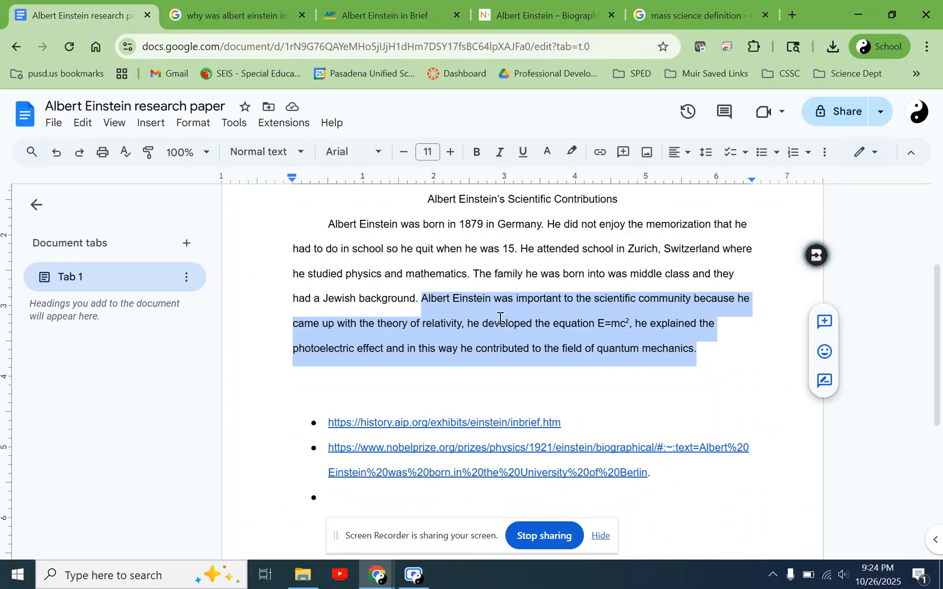
- Skim the AIP "Albert Einstein in Brief" page and the Nobel Prize biography page used as sources
left_click(396, 11)
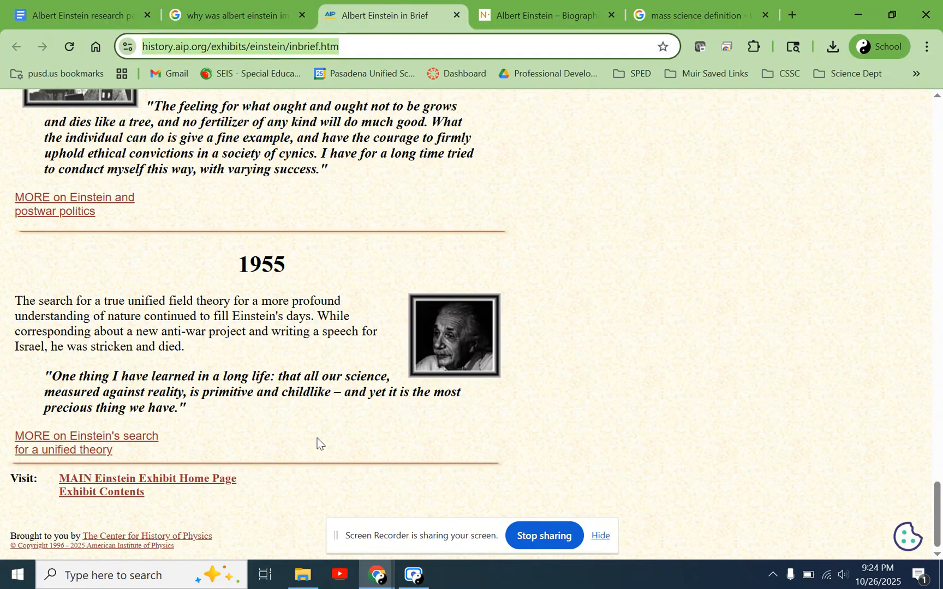
scroll(318, 442, "up", 5)
scroll(319, 443, "up", 10)
key("ctrl+Tab")
scroll(374, 445, "down", 4)
scroll(374, 445, "down", 5)
scroll(375, 444, "up", 9)
- Browse the sources cited beside the AI Overview on why Albert Einstein was important, and go back to the research paper
key("ctrl+shift+Tab")
key("ctrl+shift+Tab")
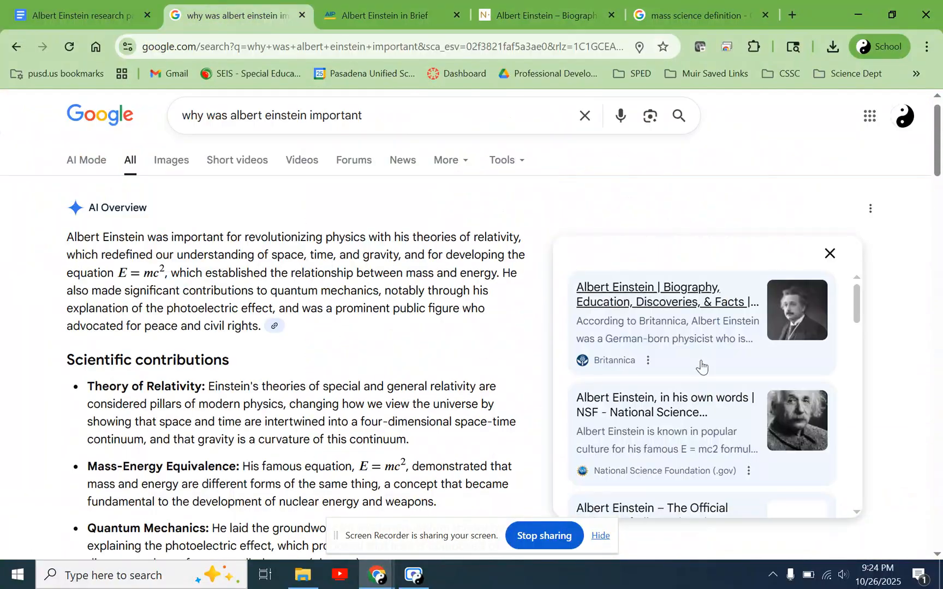
scroll(707, 491, "down", 10)
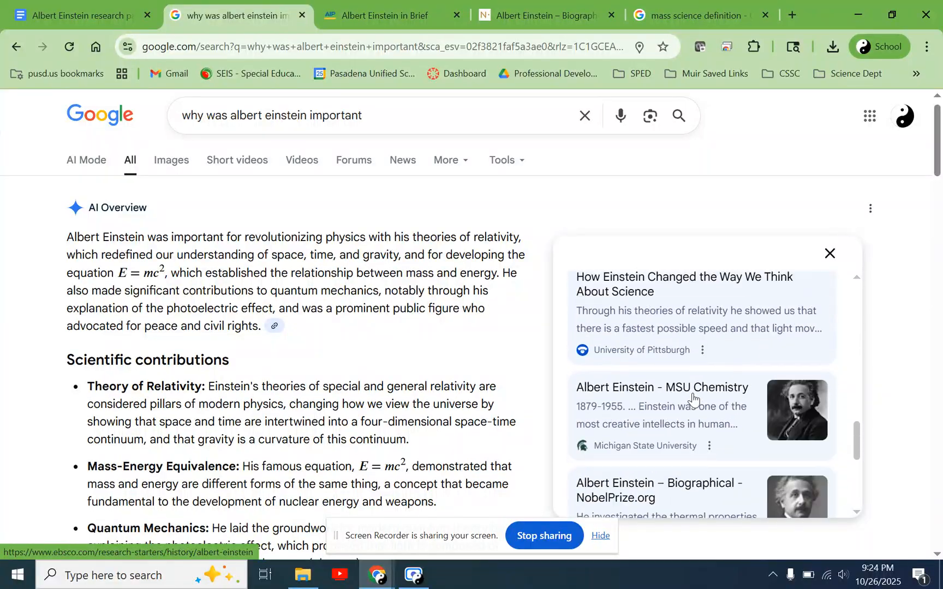
scroll(692, 397, "down", 3)
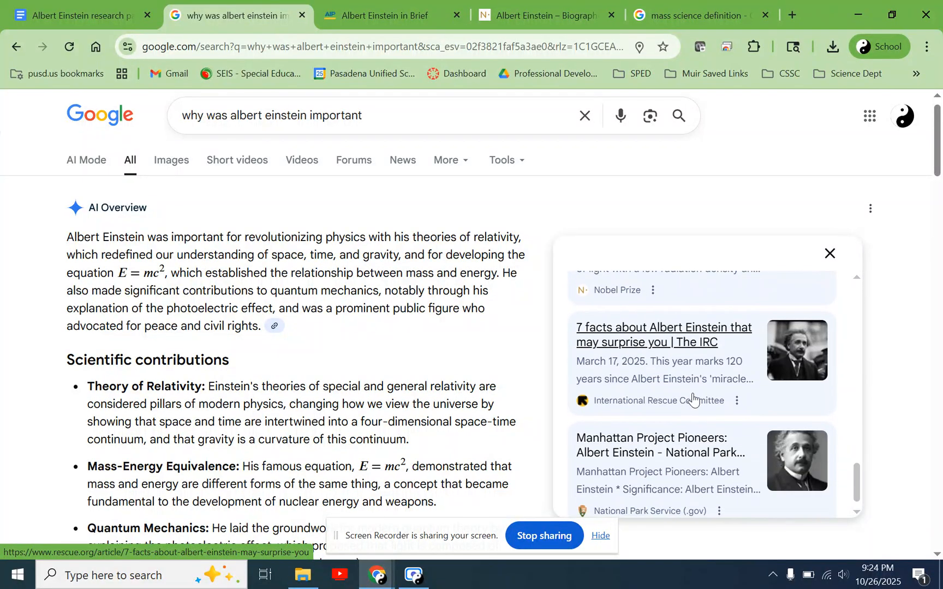
scroll(692, 398, "down", 3)
scroll(692, 398, "up", 12)
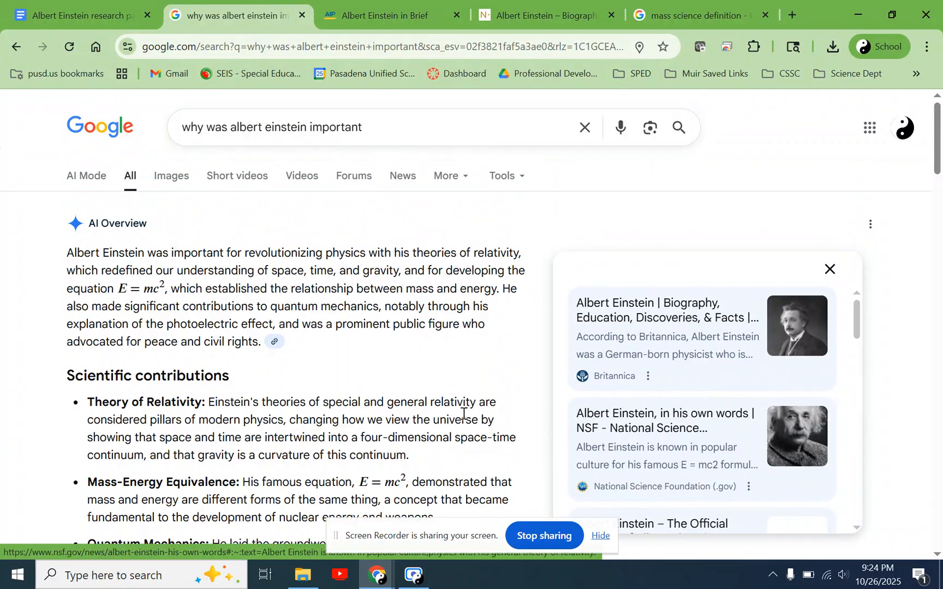
left_click(82, 15)
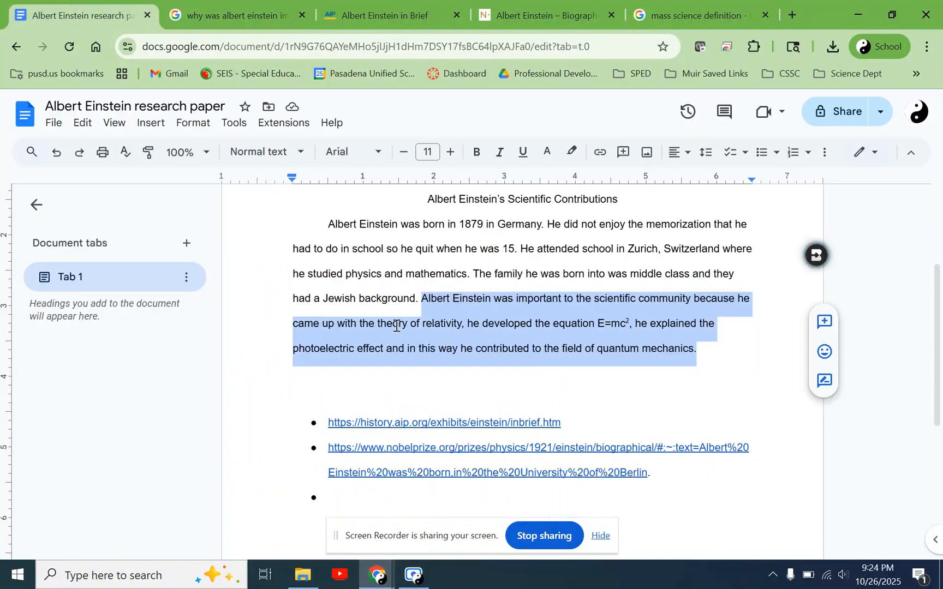
- Add the planning lines "3 body paragraphs" and "1 conclusion paragraph" below the introduction paragraph
scroll(497, 352, "up", 1)
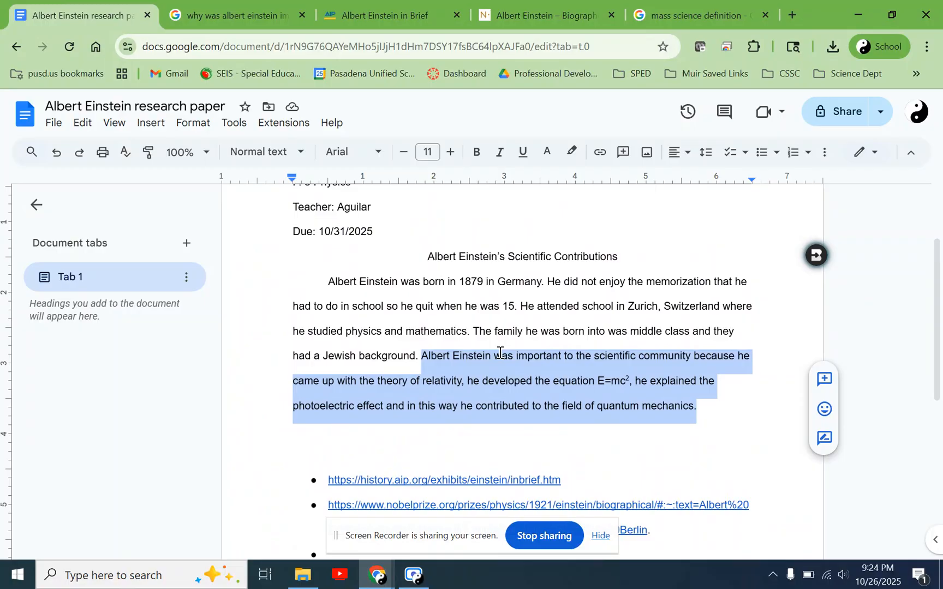
scroll(500, 352, "down", 3)
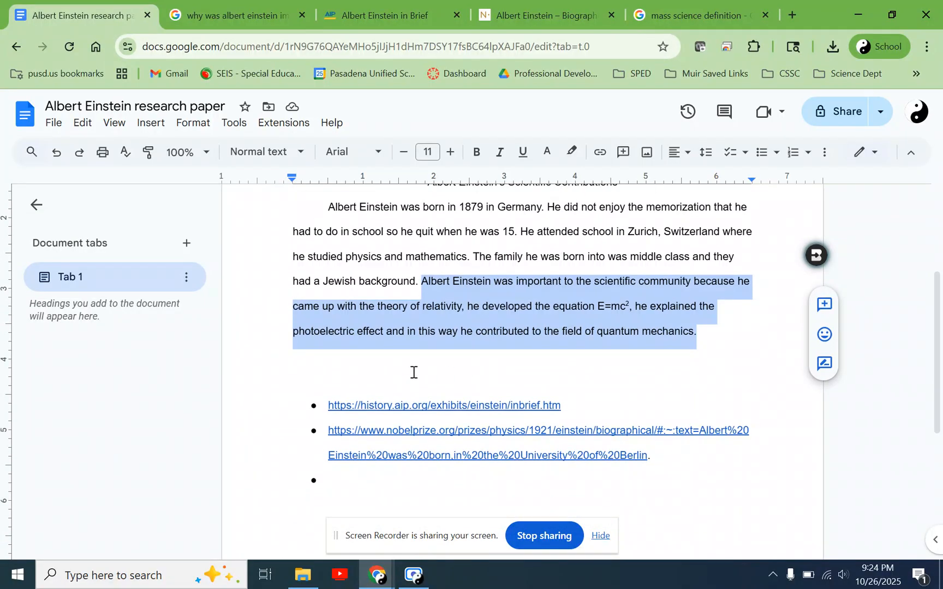
left_click(433, 355)
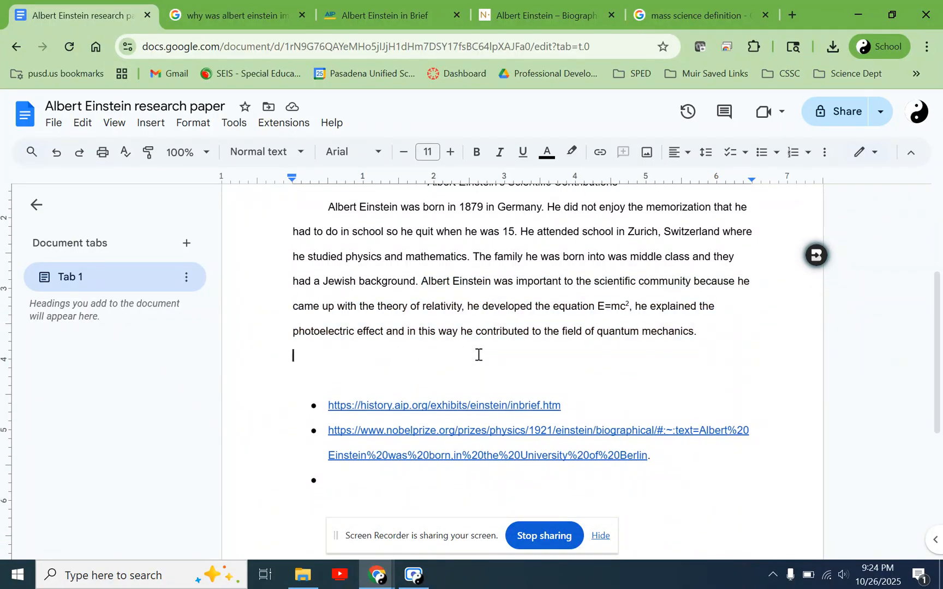
type("3 body pare")
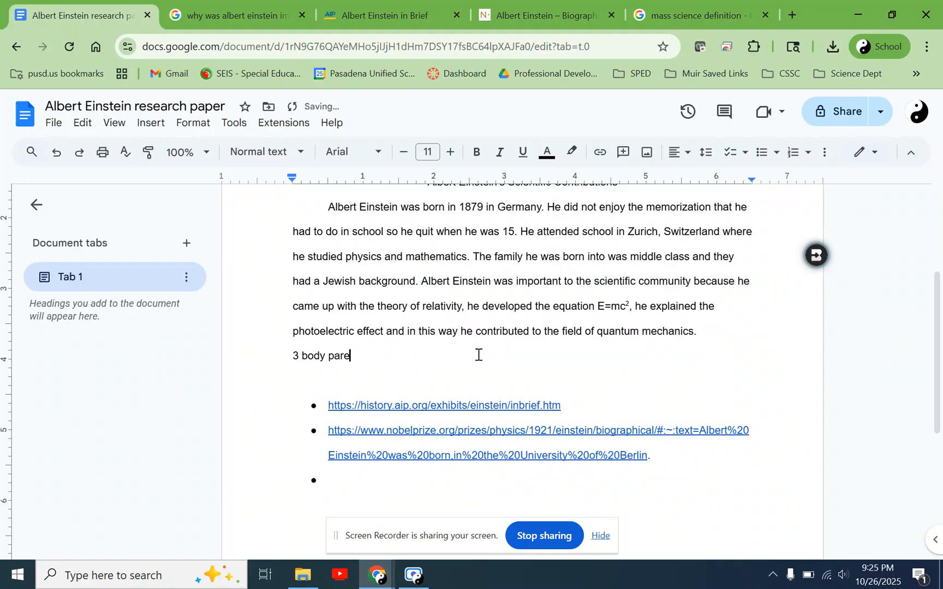
type("graph")
key("Return")
type("1 conclusion paper")
key("BackSpace")
type("ragraph")
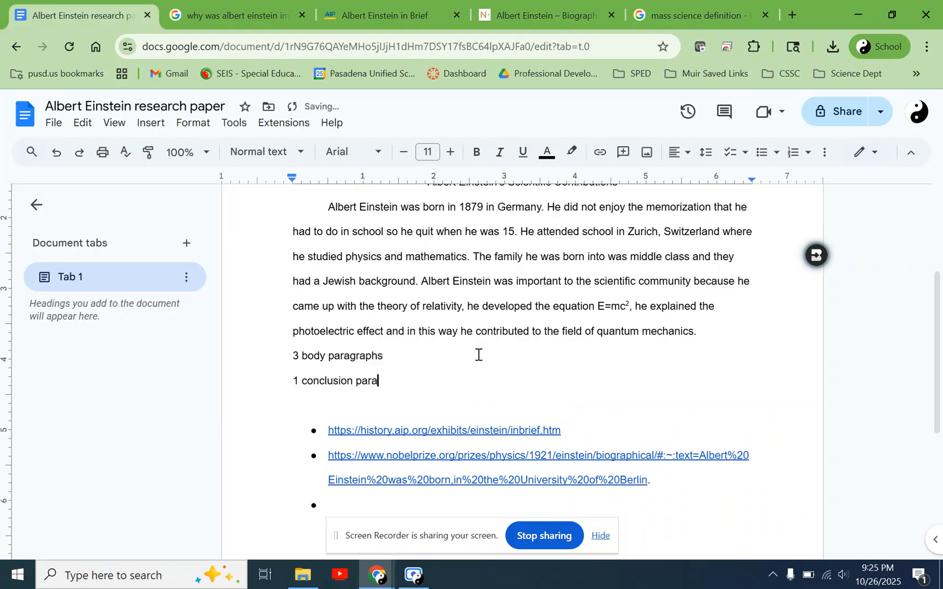
- Insert a blank line between the introduction and the "3 body paragraphs" note
left_click(390, 361)
left_click(293, 356)
key("Return")
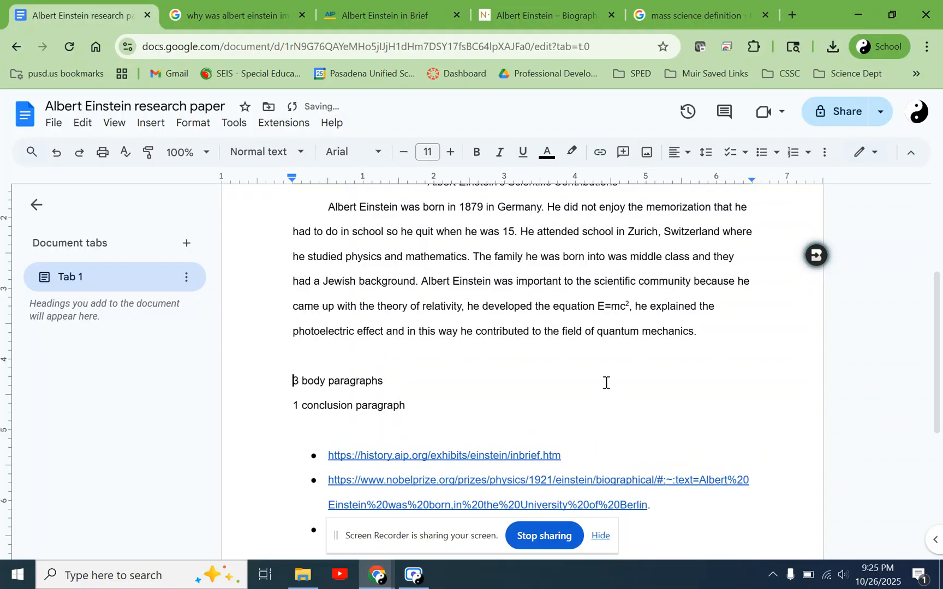
scroll(530, 475, "down", 1)
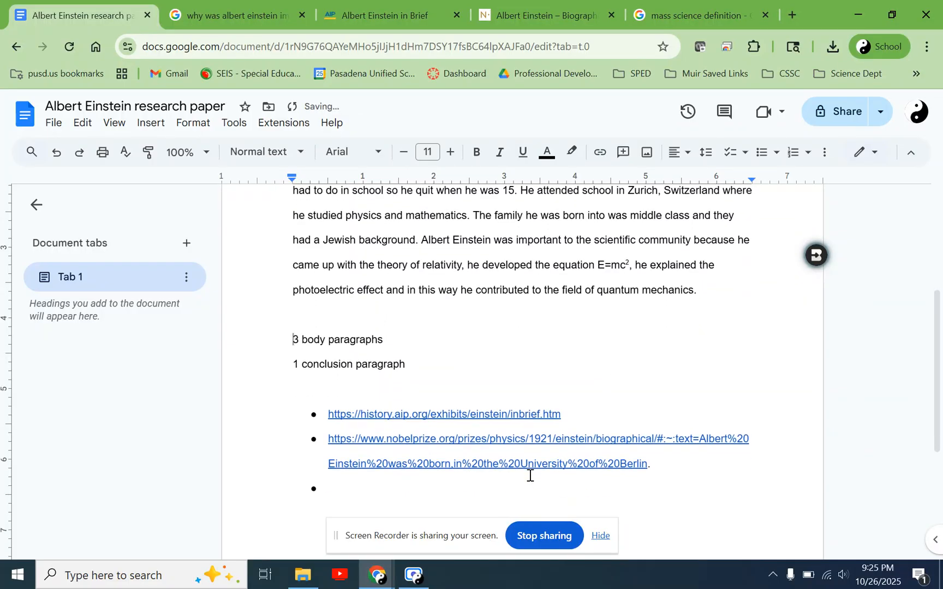